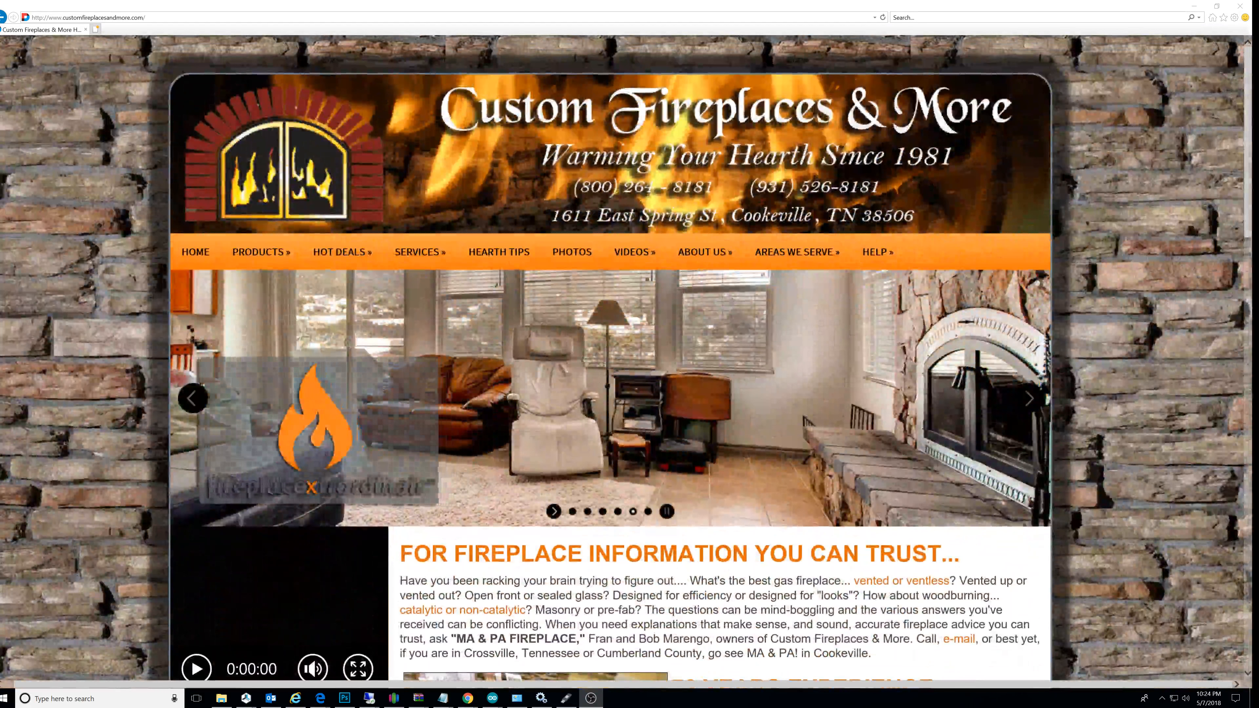
Step: Open the Admin Area login page linked in the website's footer
scroll(610, 357, "down", 8)
scroll(614, 410, "down", 7)
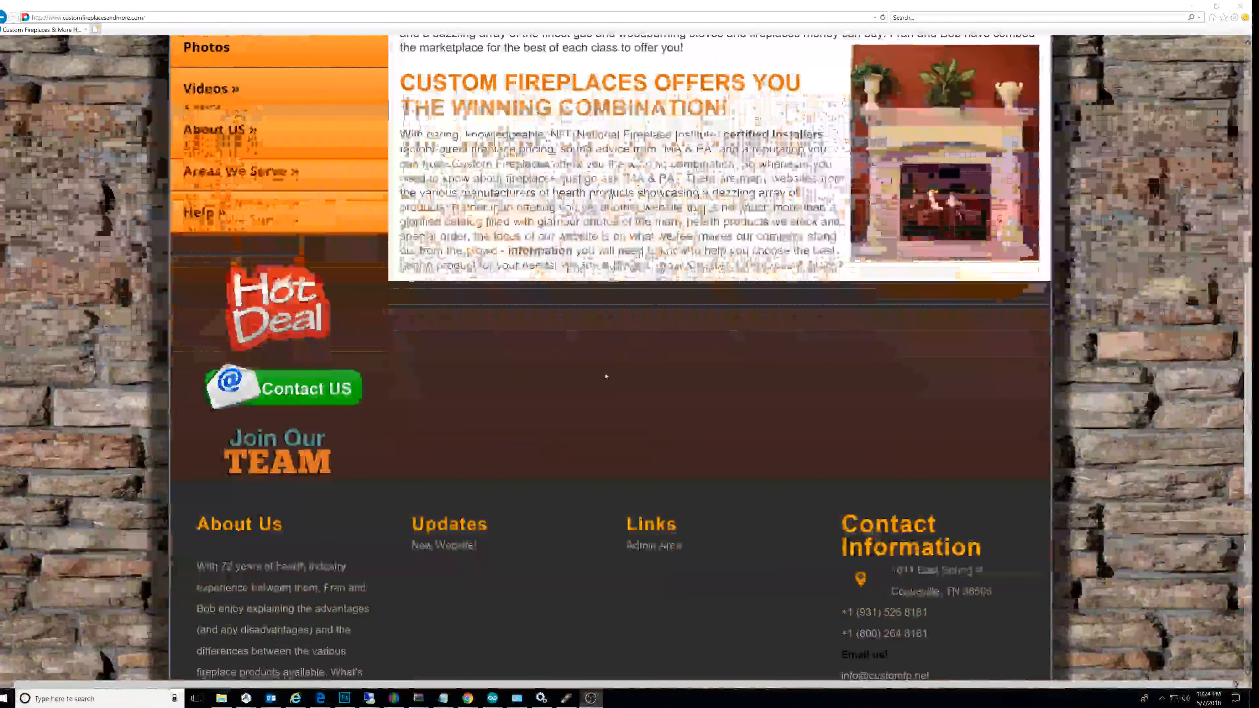
scroll(614, 410, "down", 2)
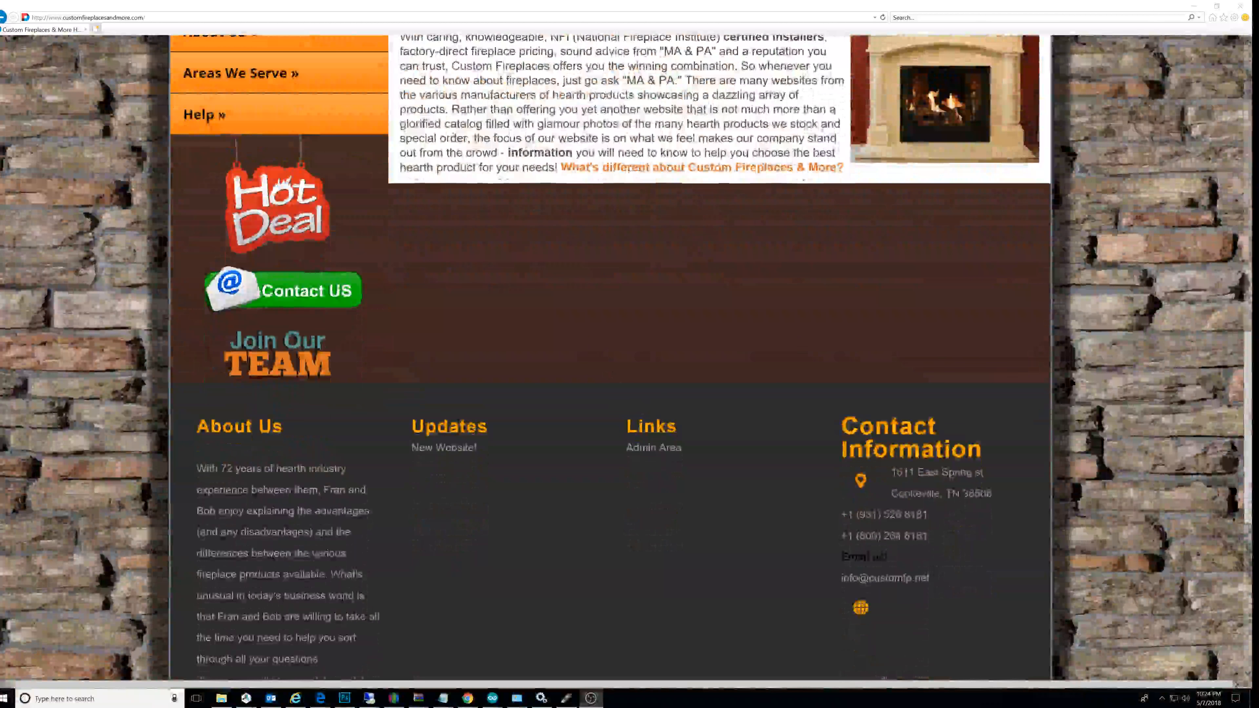
left_click_drag(625, 427, 666, 433)
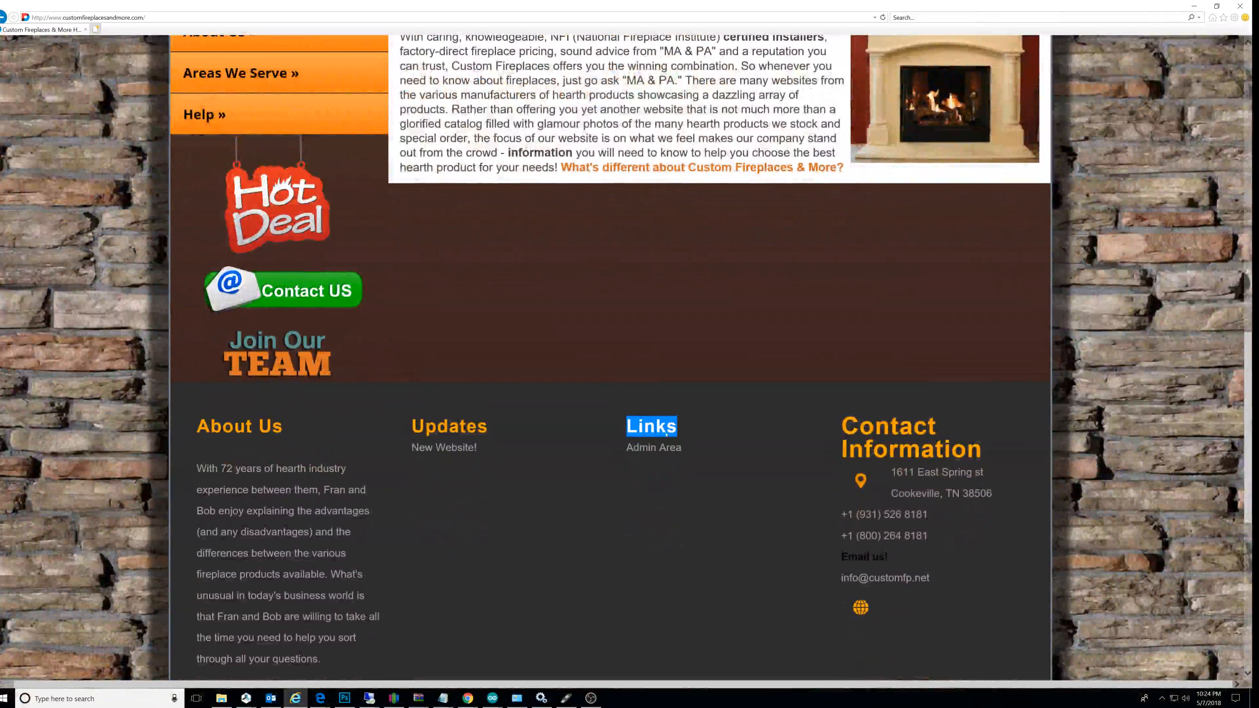
left_click(646, 451)
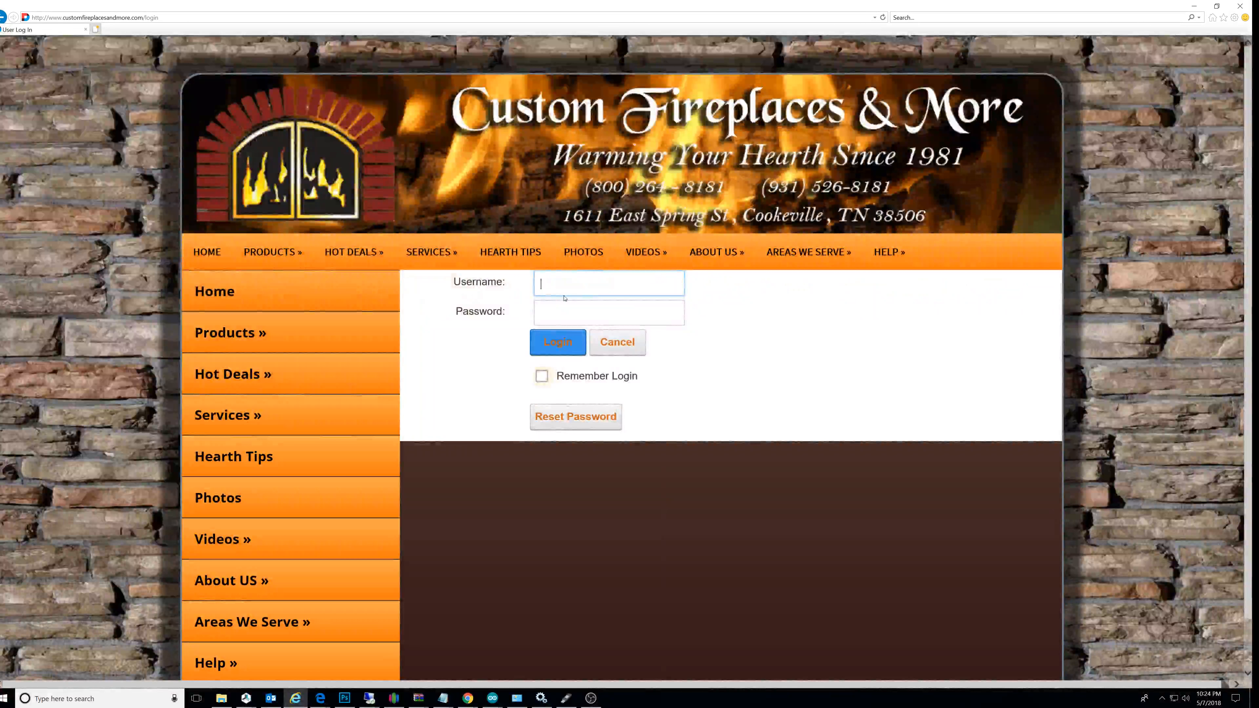
Step: Try to log in to the admin area with the username and account password
type("ryan")
key("Tab")
type("•••••••••••••")
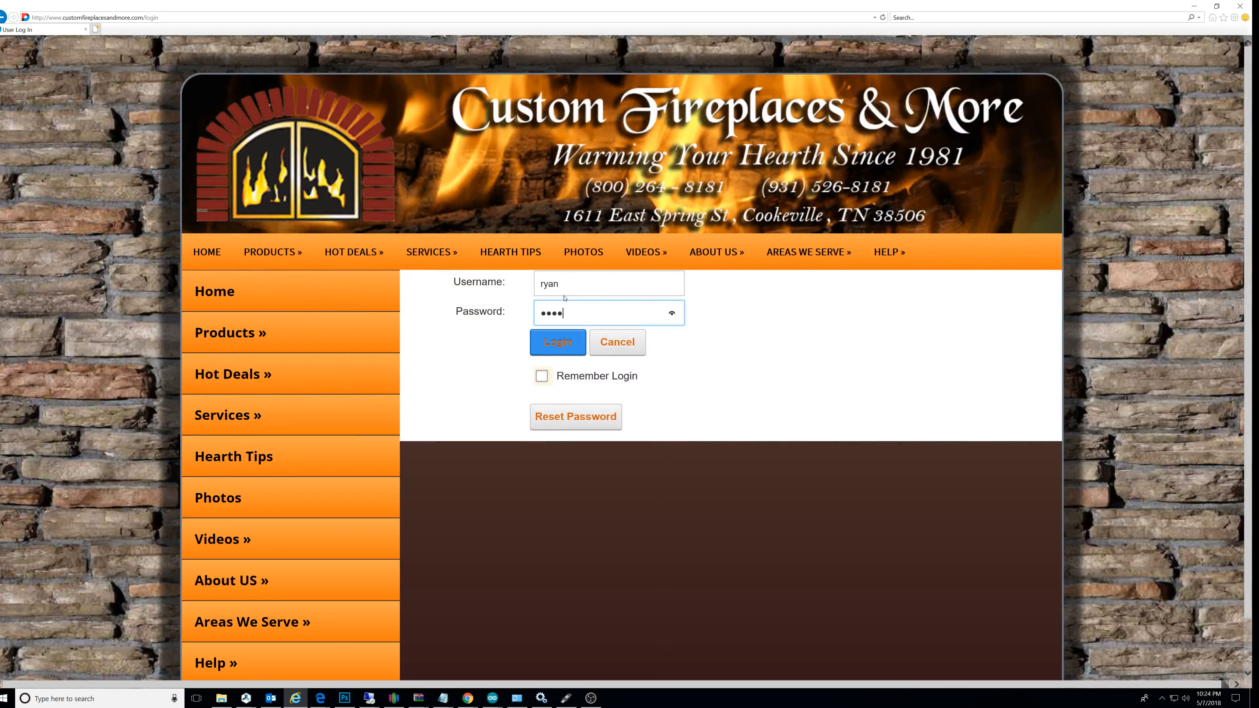
key("Return")
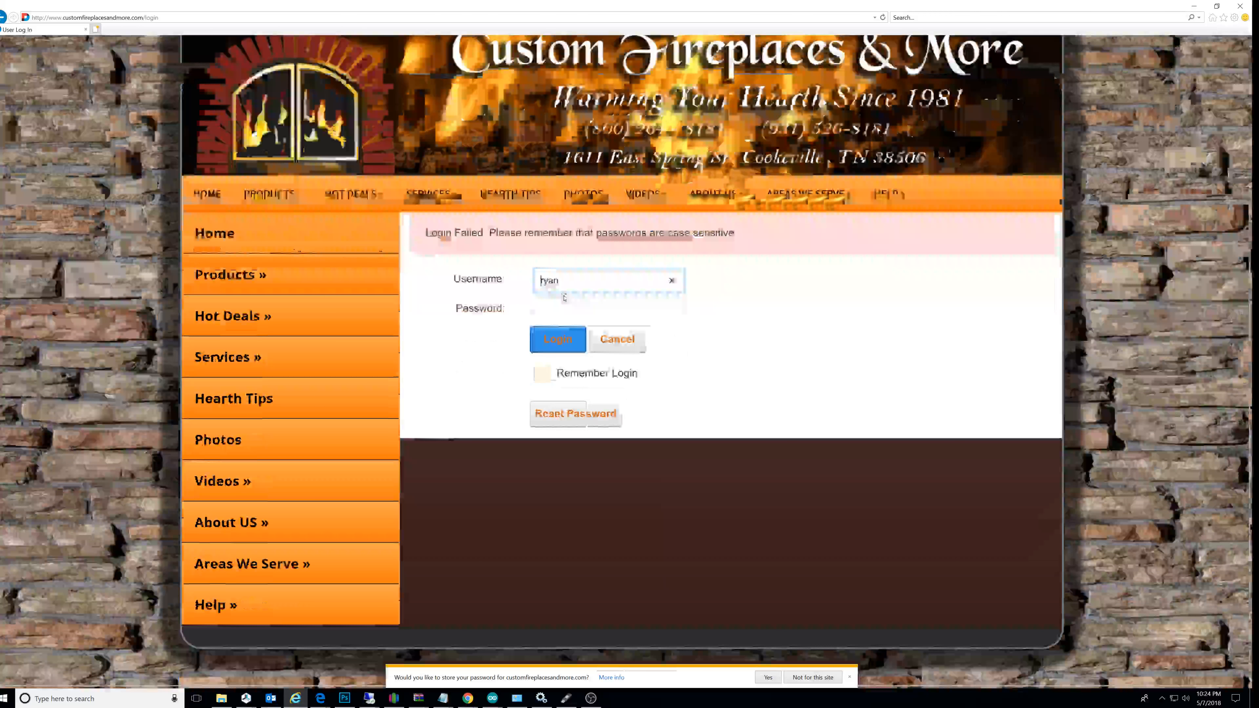
Step: Re-enter the account password for the filled-in username and submit the login
left_click(557, 312)
type("•••••••••••••")
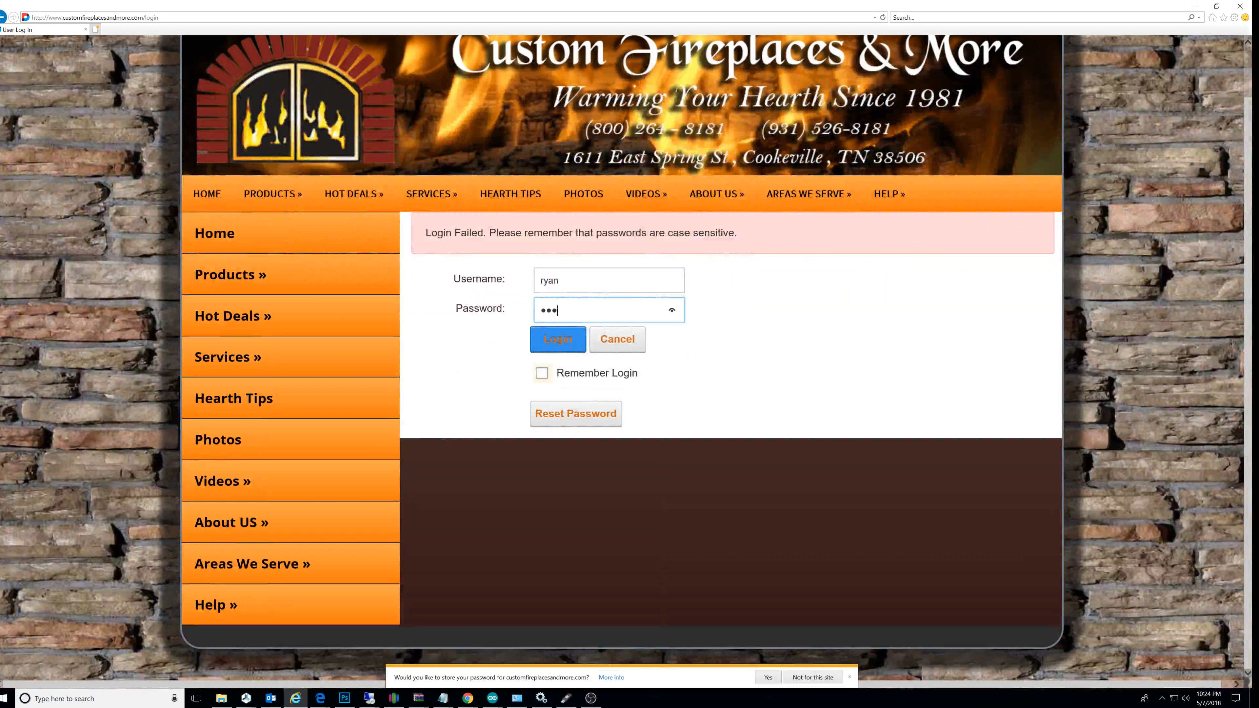
key("Return")
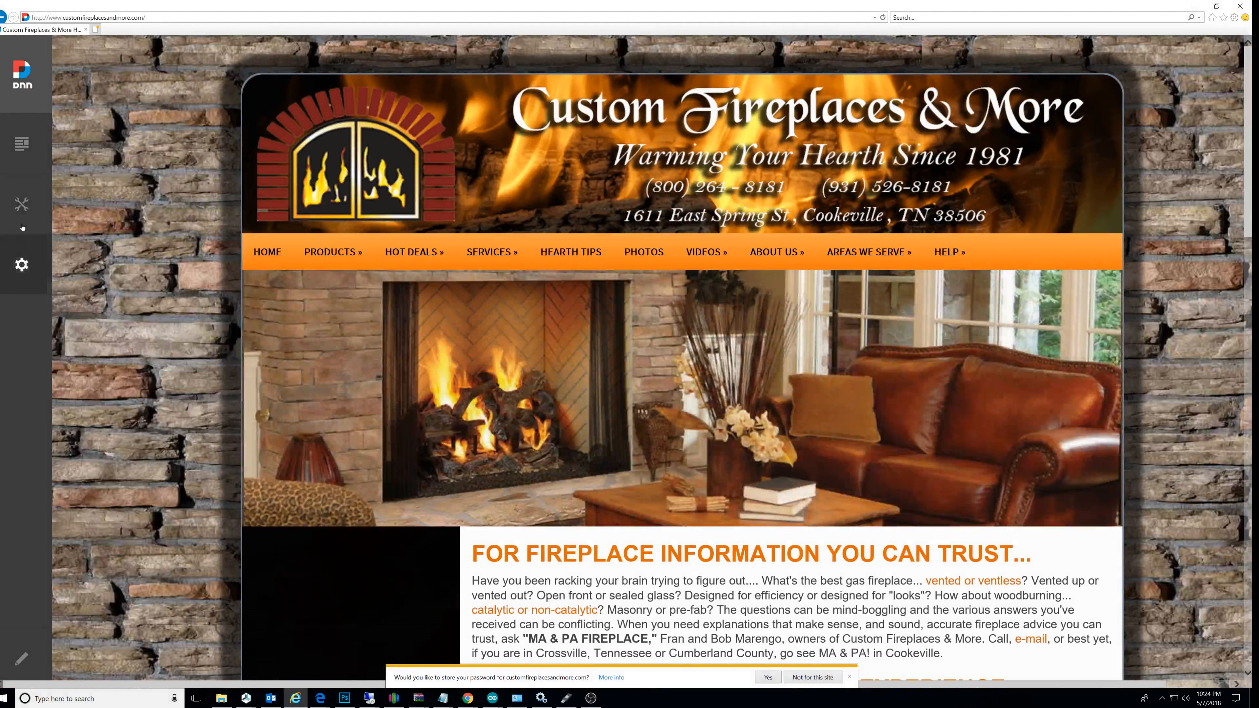
Step: Open the catalog categories in Product Admin and go into the Hot Deals category
mouse_move(45, 168)
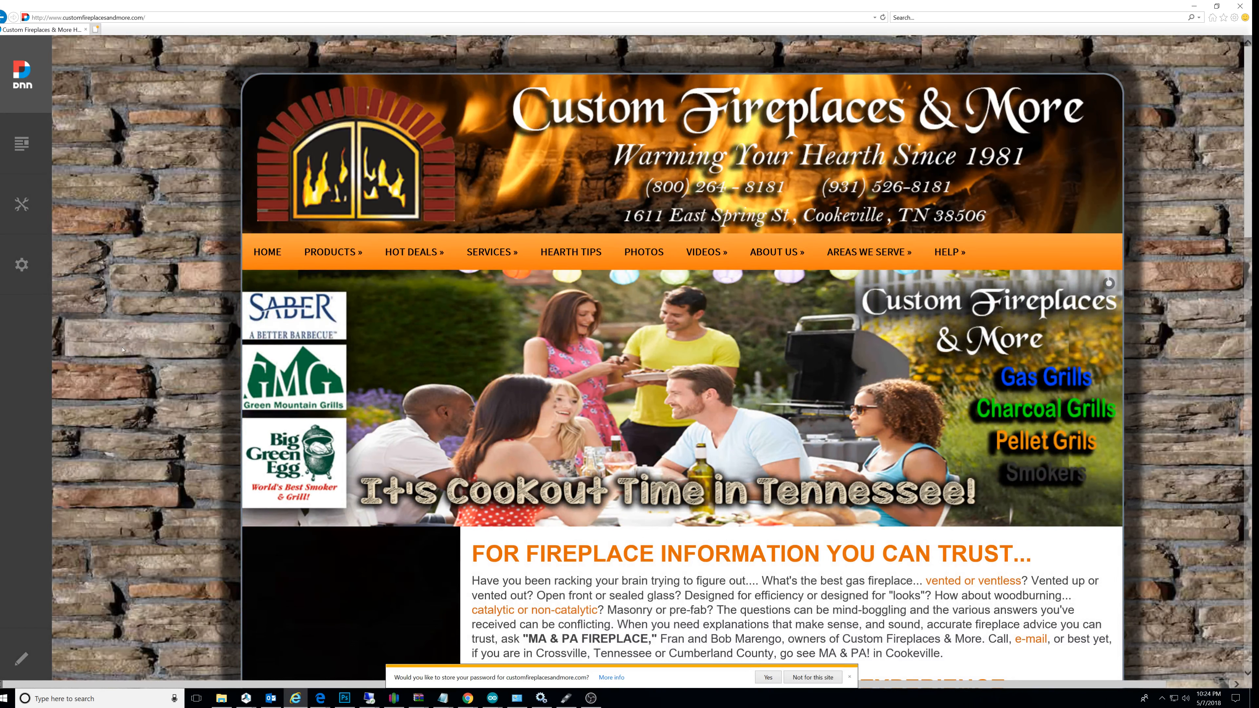
mouse_move(26, 212)
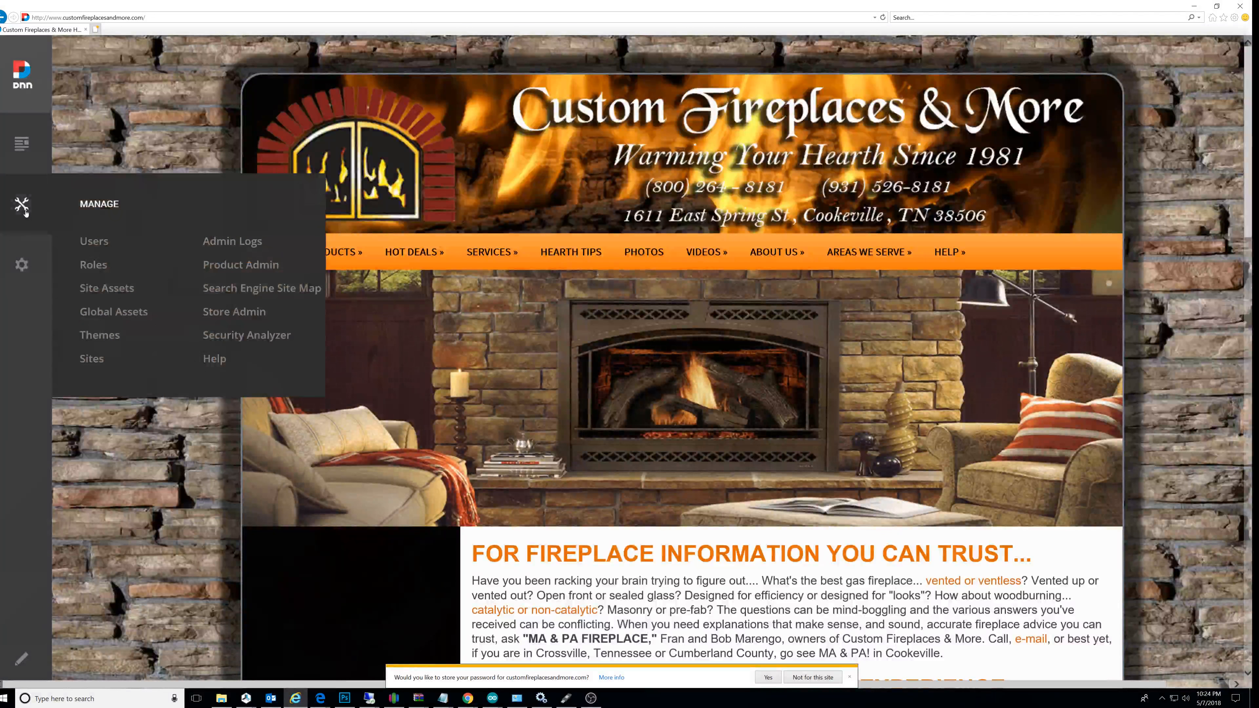
left_click(262, 267)
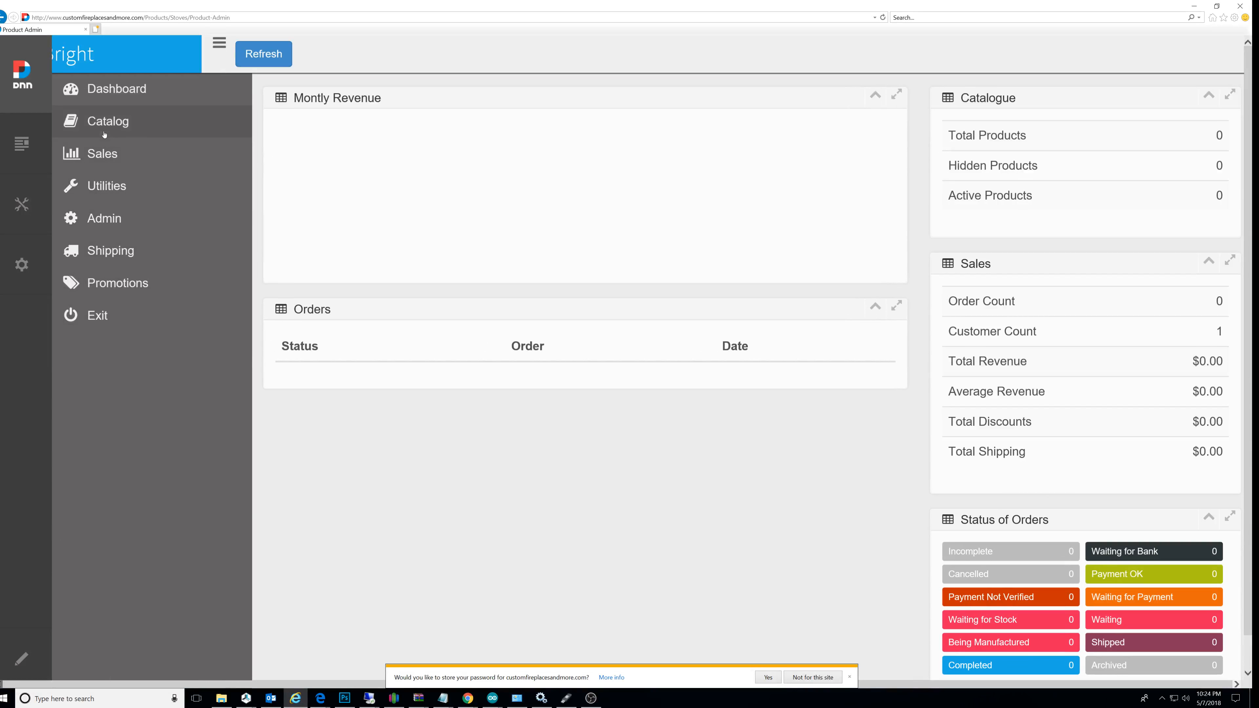
left_click(116, 123)
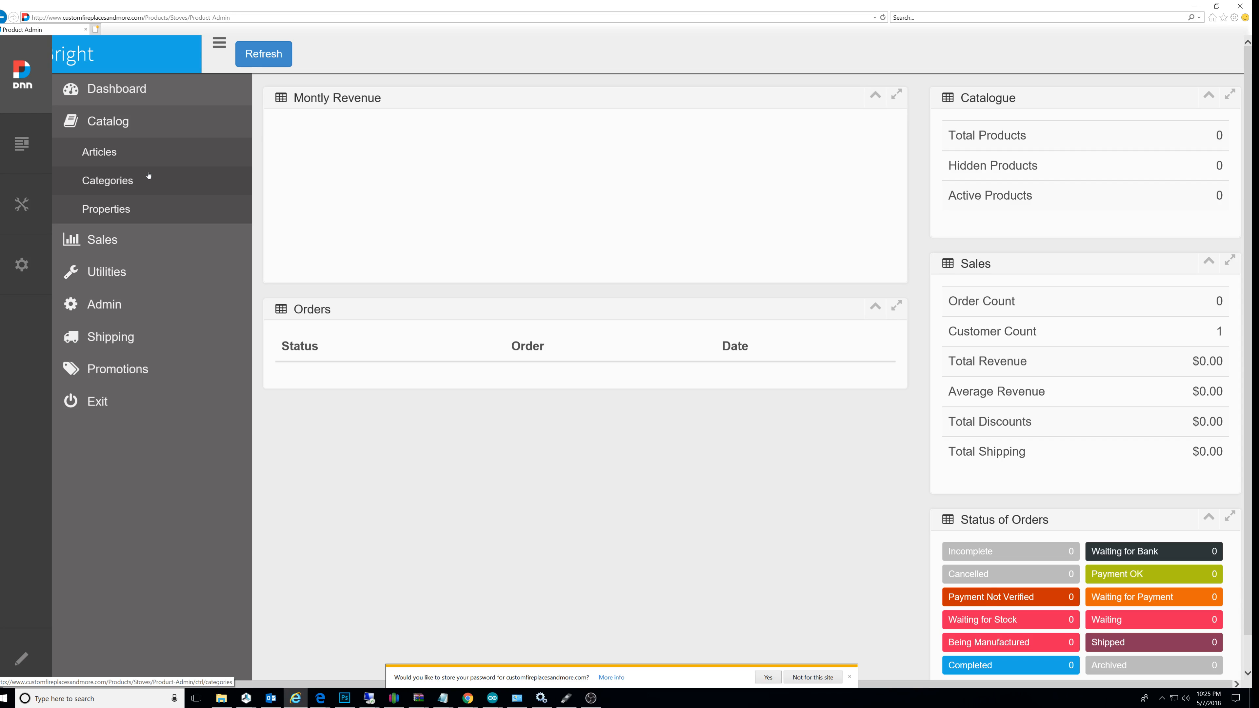
left_click(159, 188)
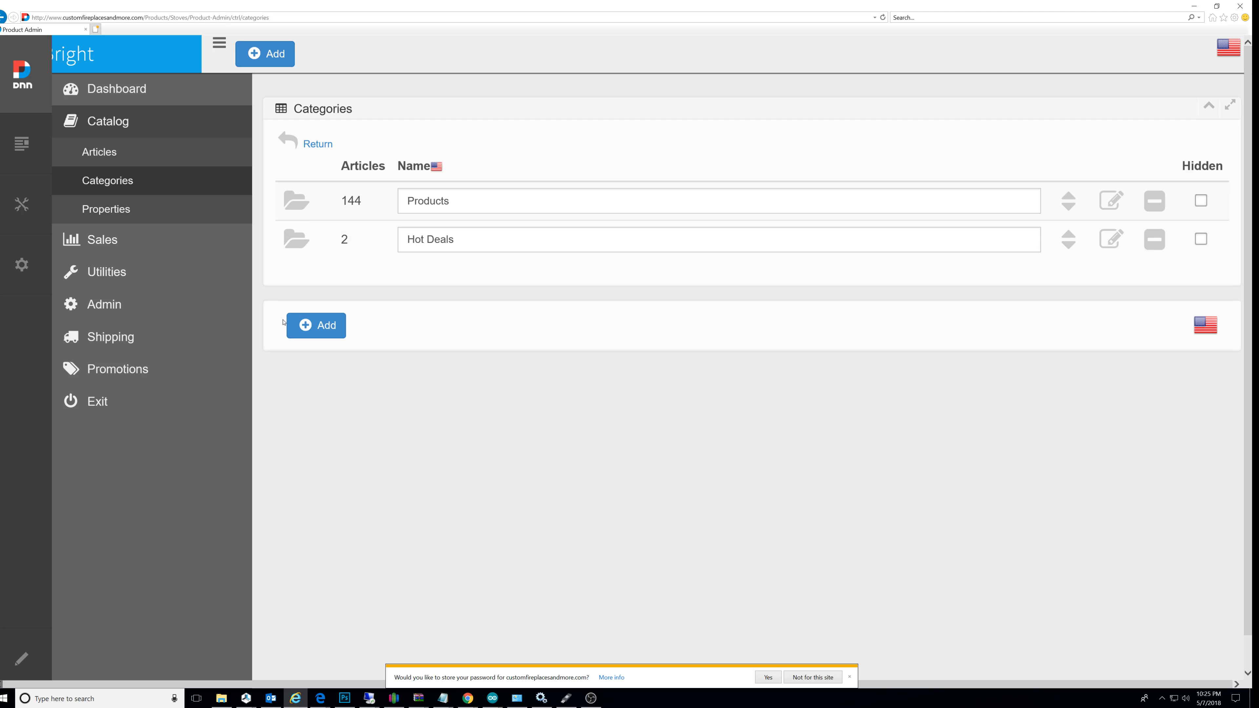
left_click(296, 240)
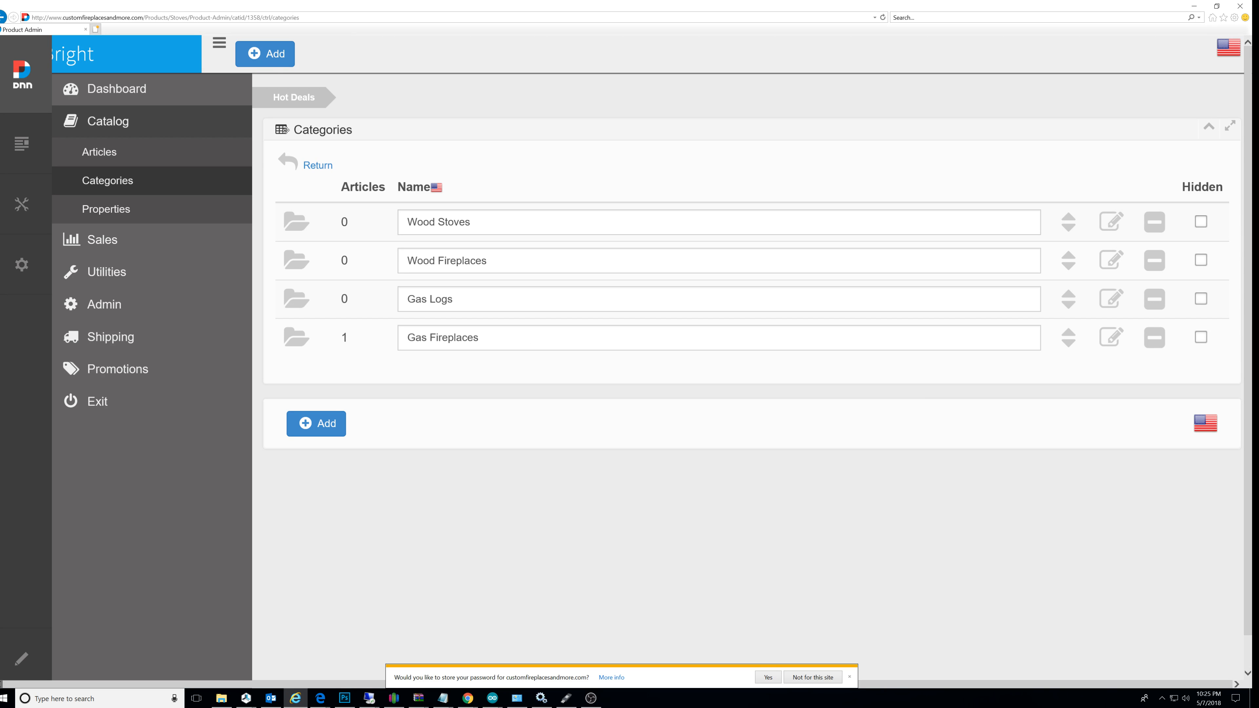
left_click(96, 29)
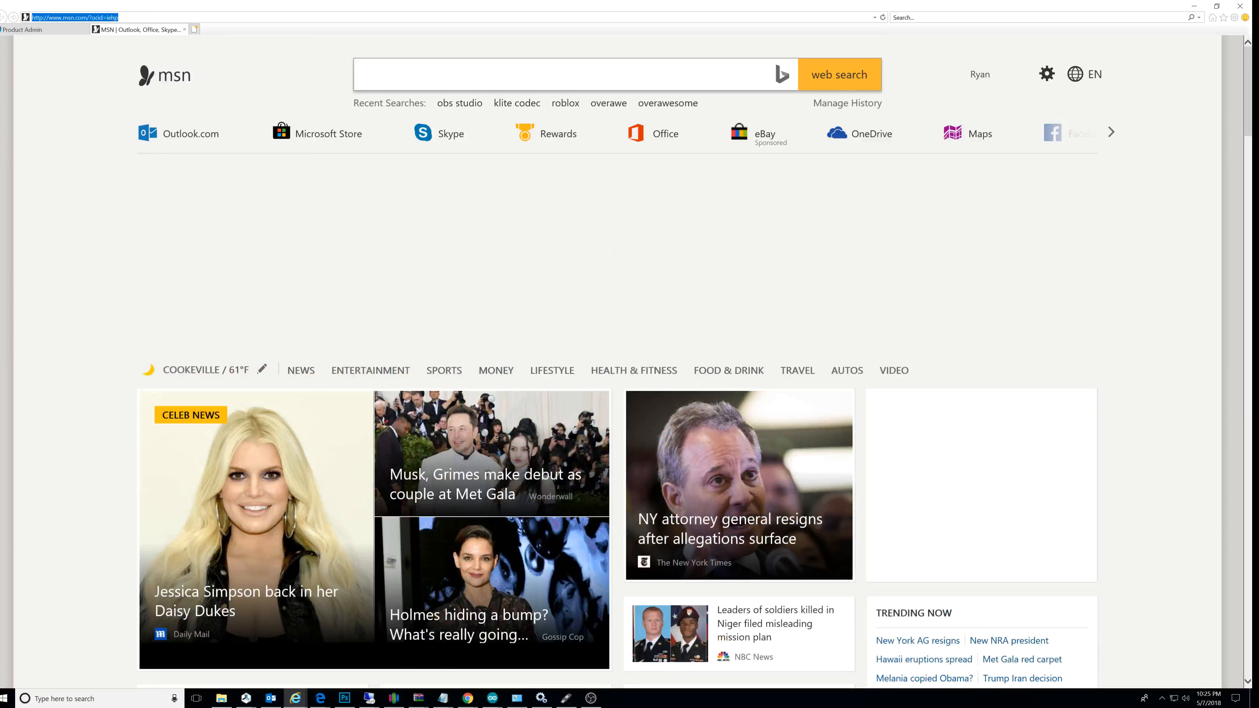
left_click(147, 17)
type("www.cu")
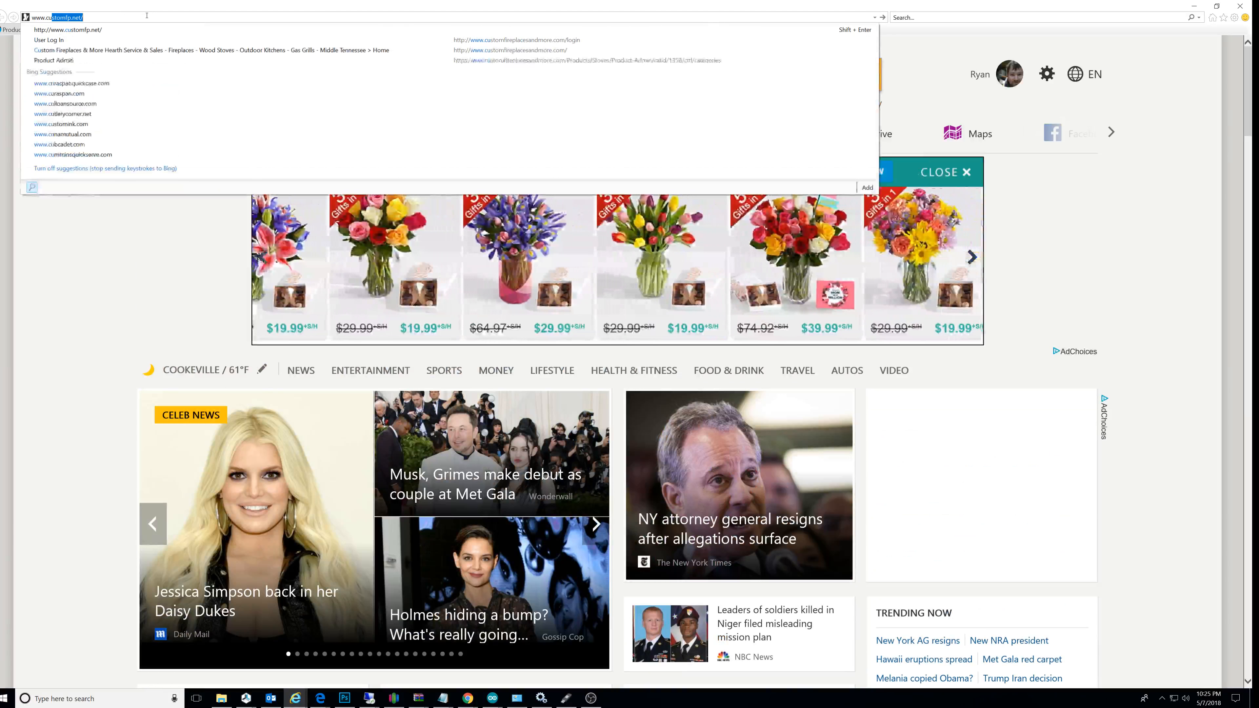
type("stomfop")
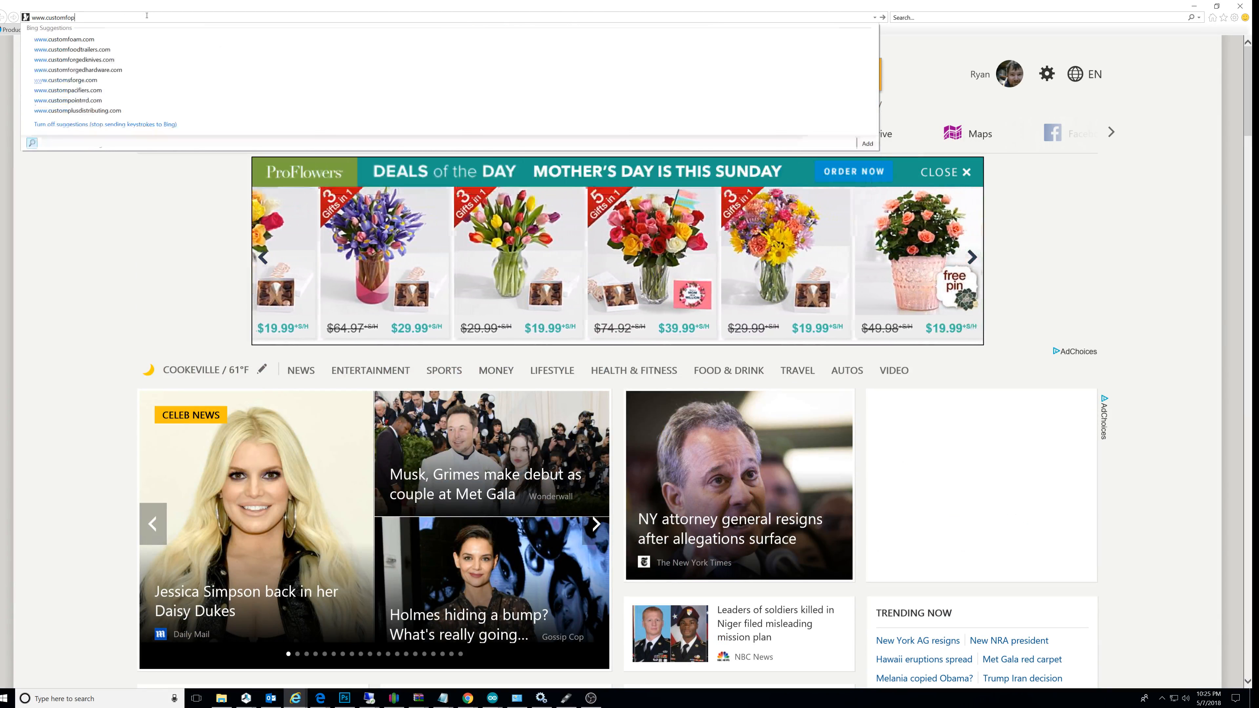
key("BackSpace")
key("BackSpace")
type("p.ne")
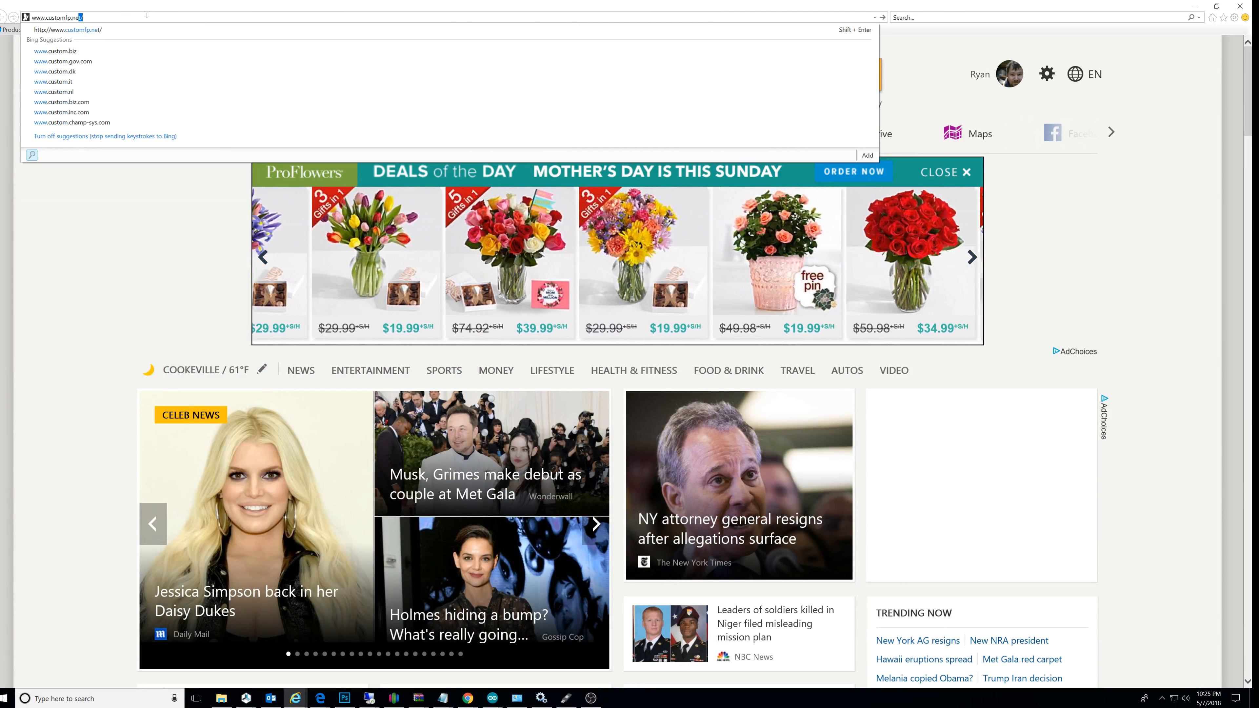
key("Return")
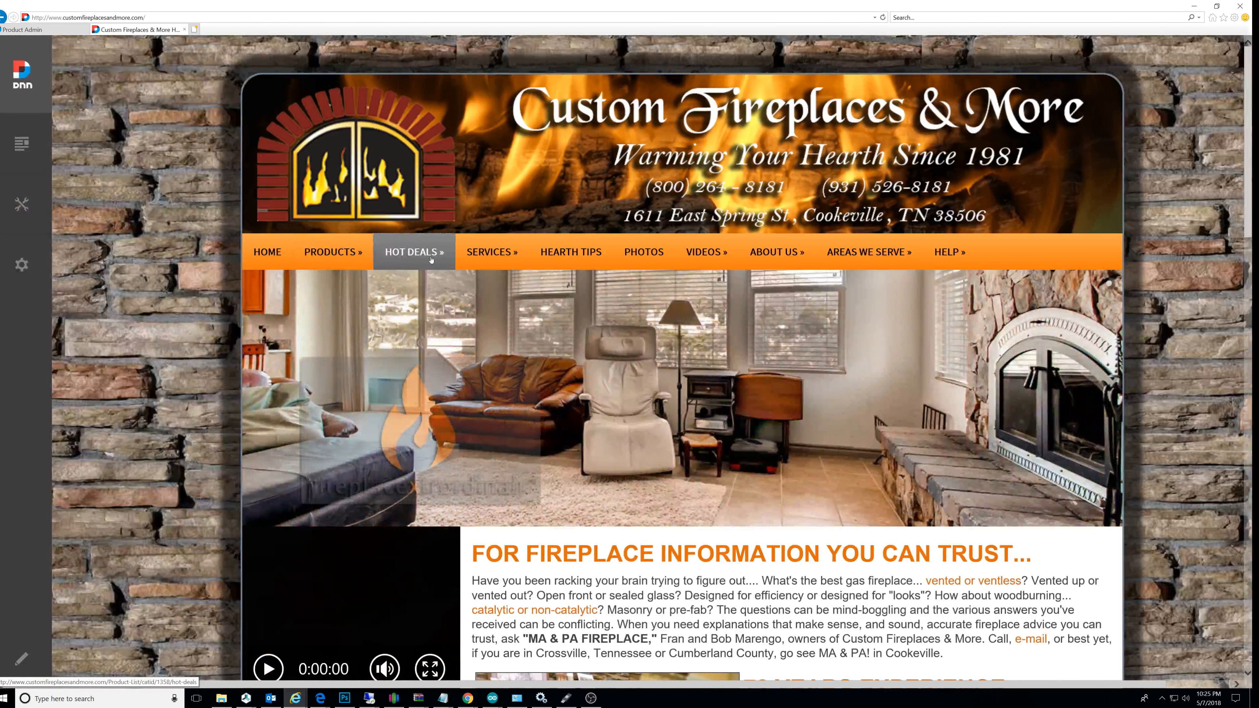
mouse_move(431, 258)
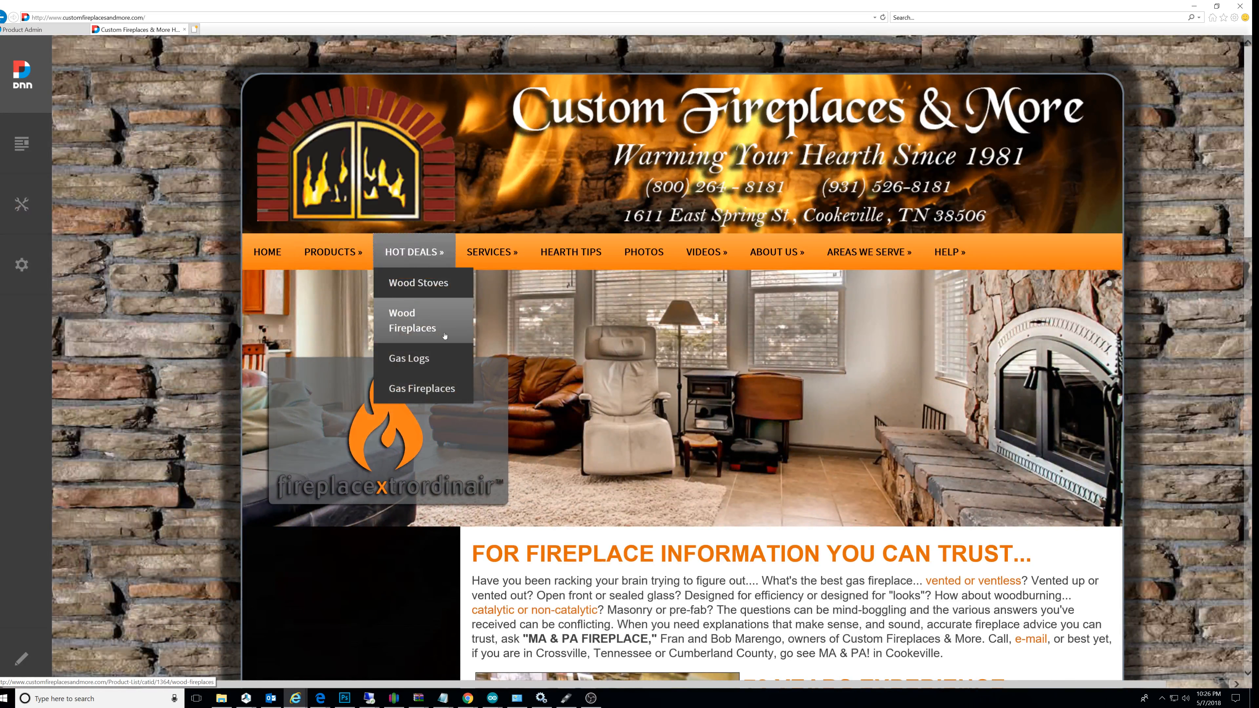
Step: Back in Product Admin, move the Wood Fireplaces category above Wood Stoves
left_click(45, 30)
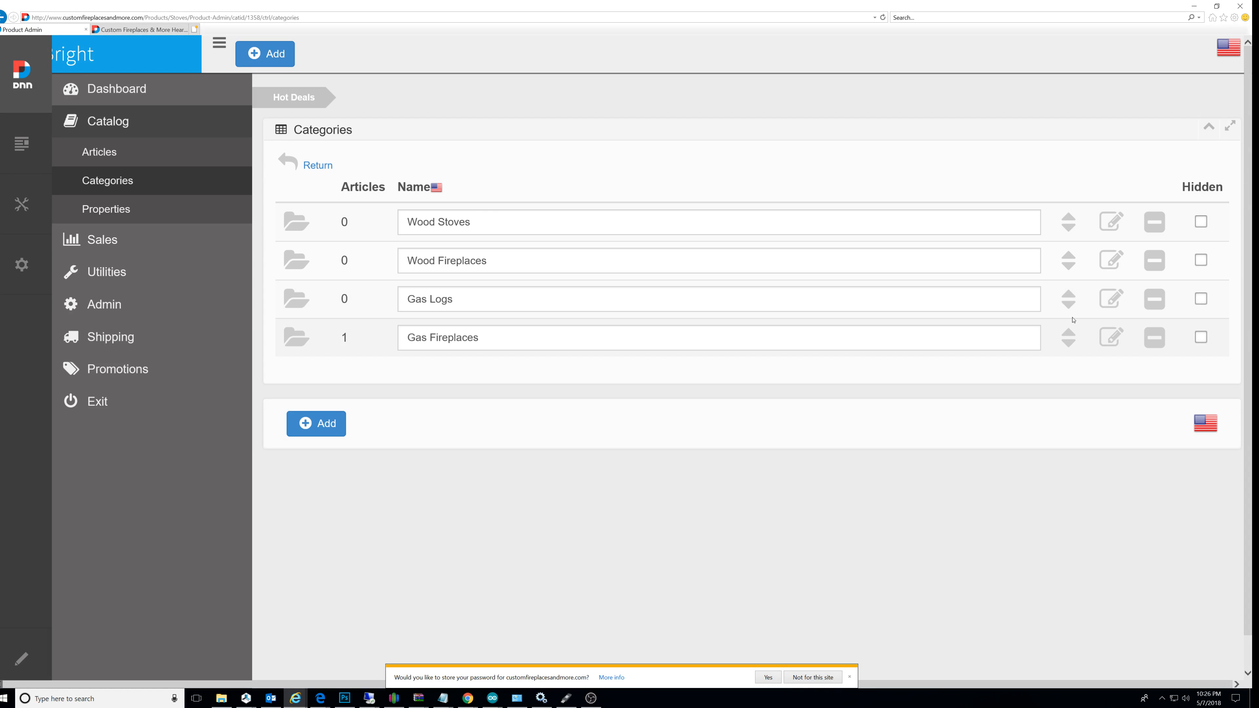
left_click(1071, 261)
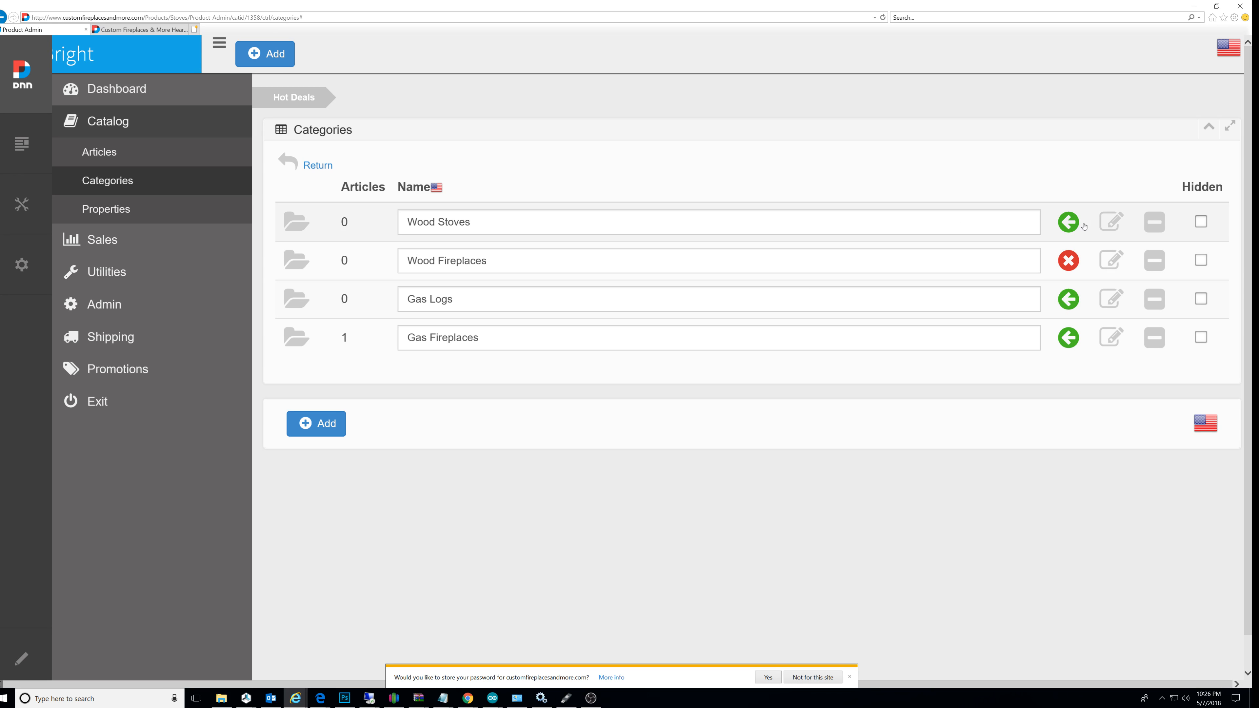
left_click(1068, 226)
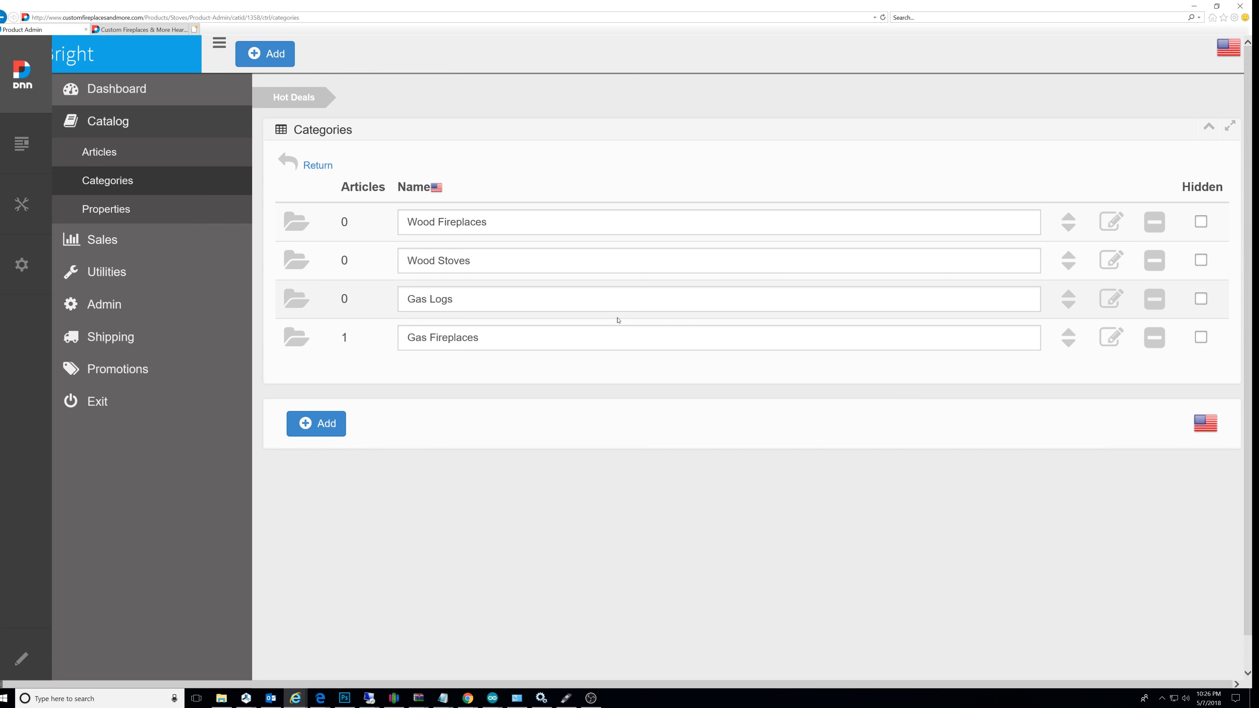
Step: Add a new category under Hot Deals, name it Grills and save the list
left_click(1201, 223)
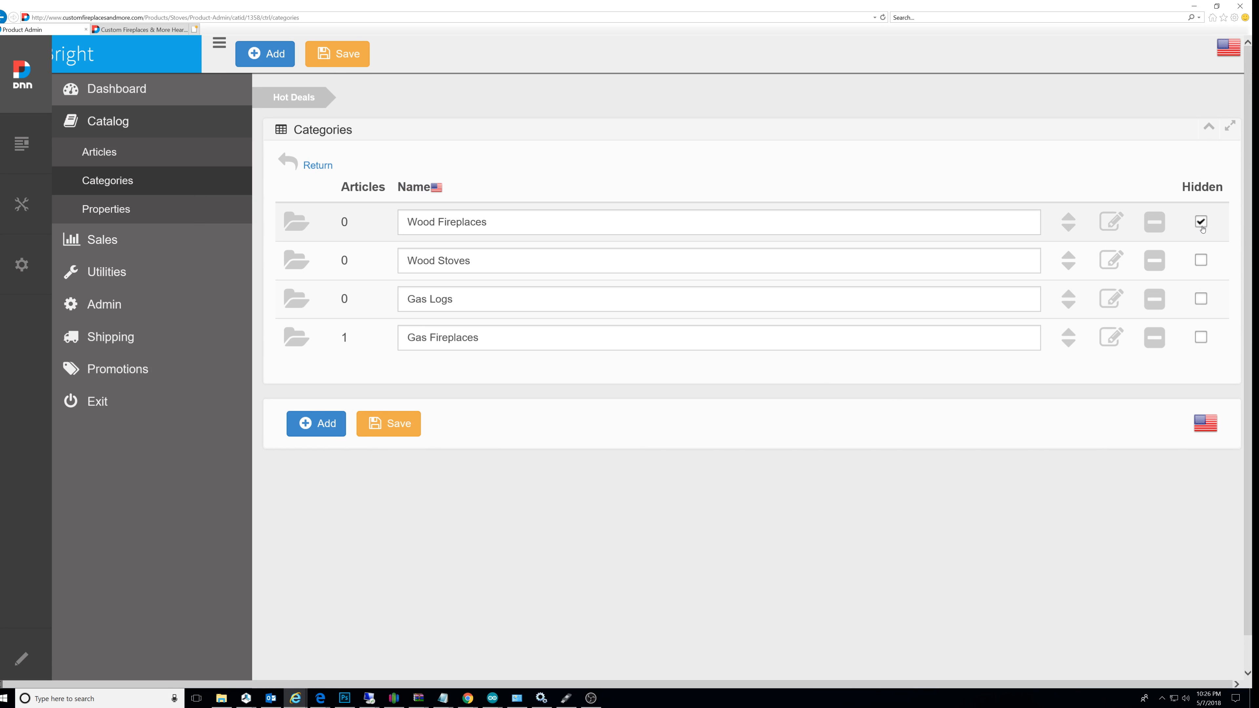
left_click(1201, 223)
left_click(389, 423)
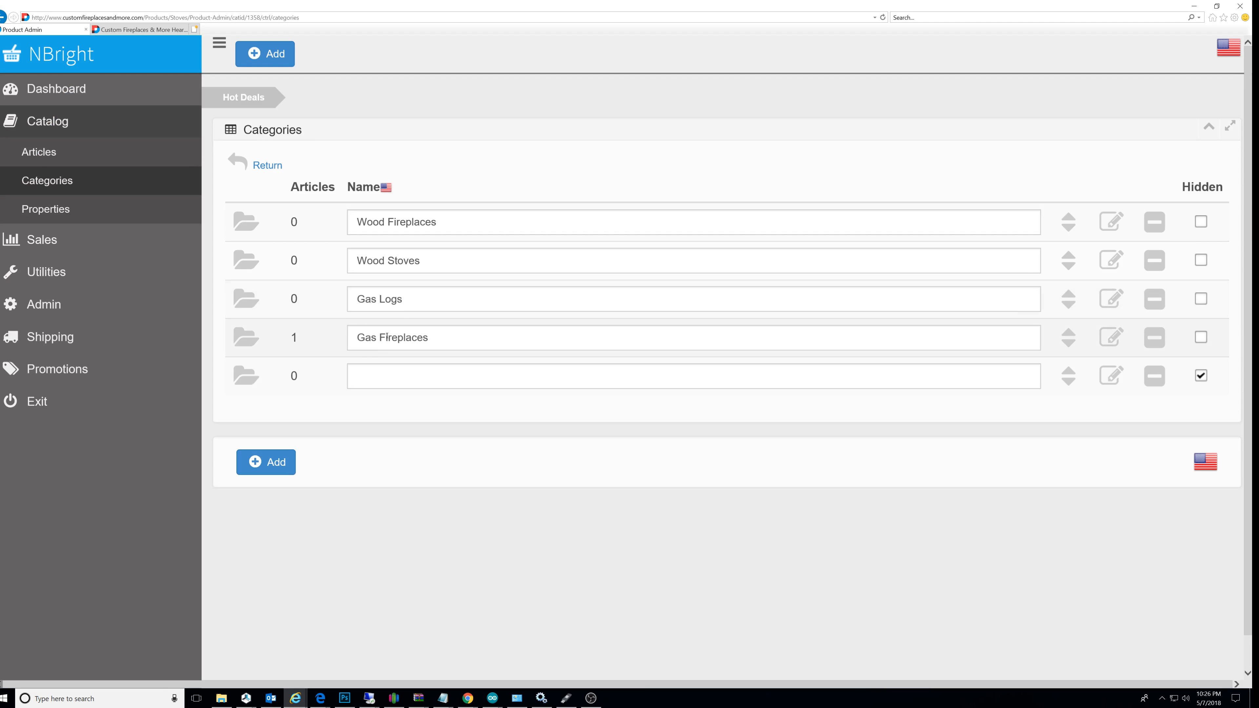
left_click(379, 380)
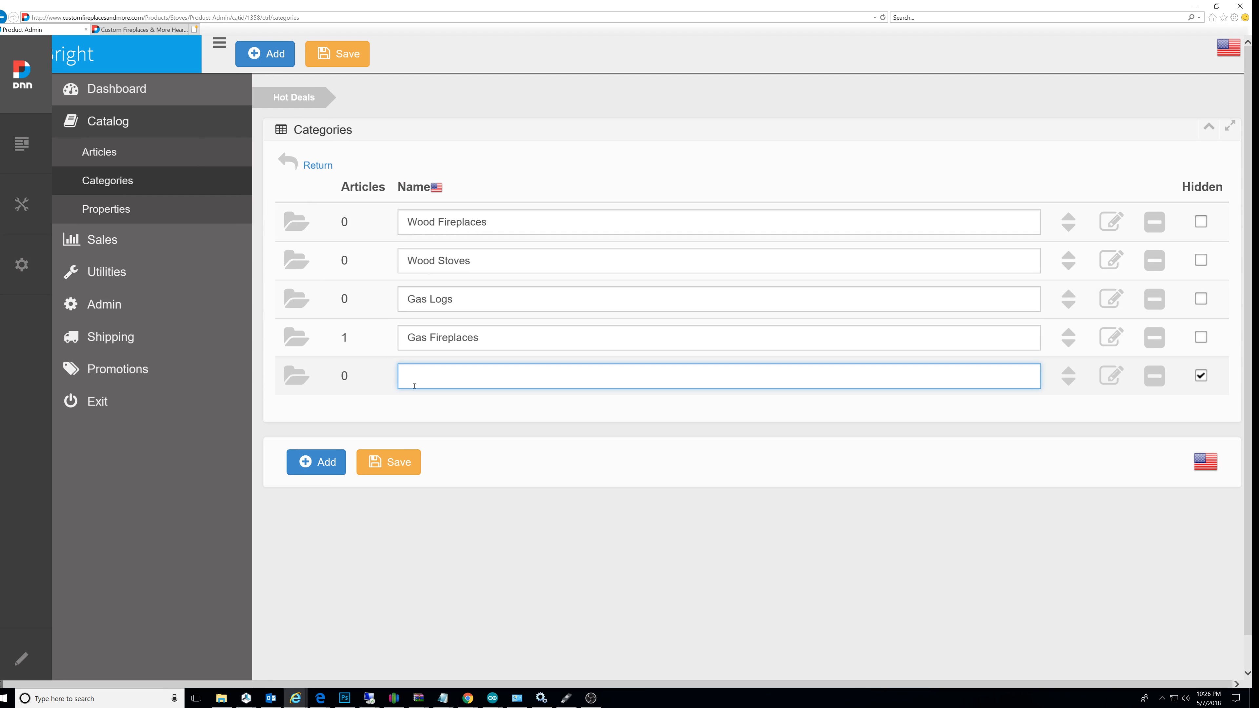
type("Grills")
left_click(389, 462)
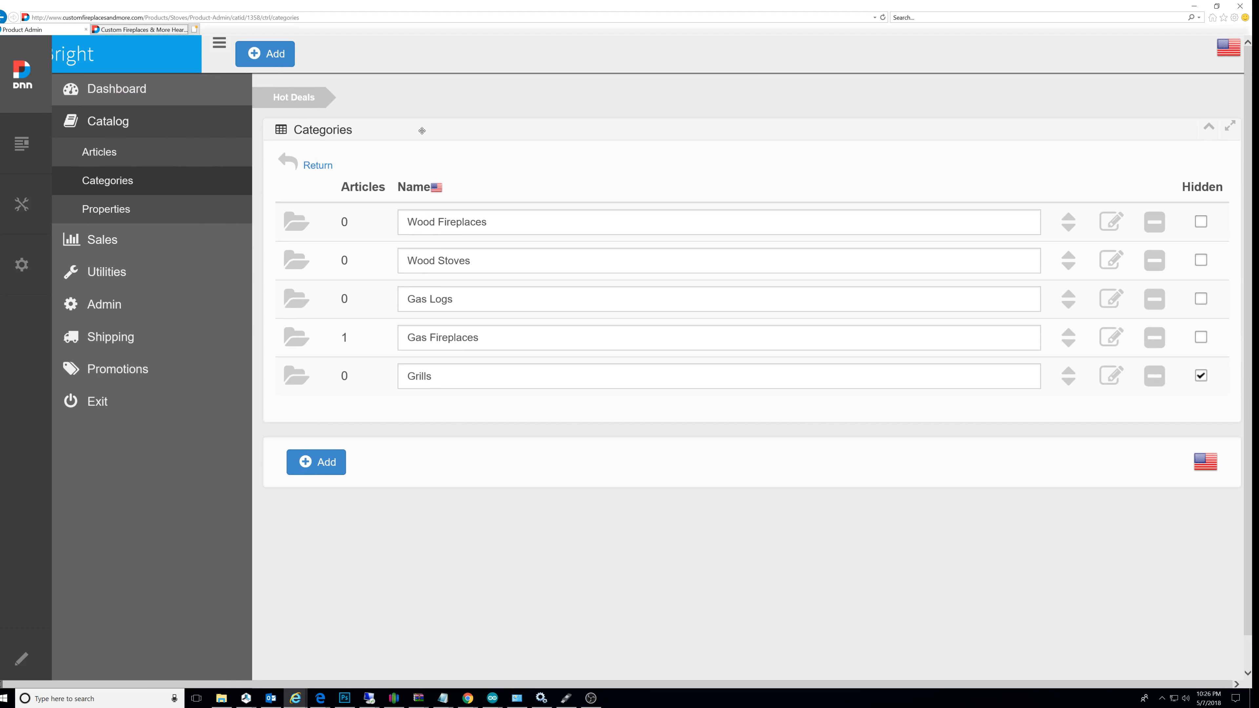
Step: Reload the public website and check whether its Hot Deals entries include Grills
left_click(162, 31)
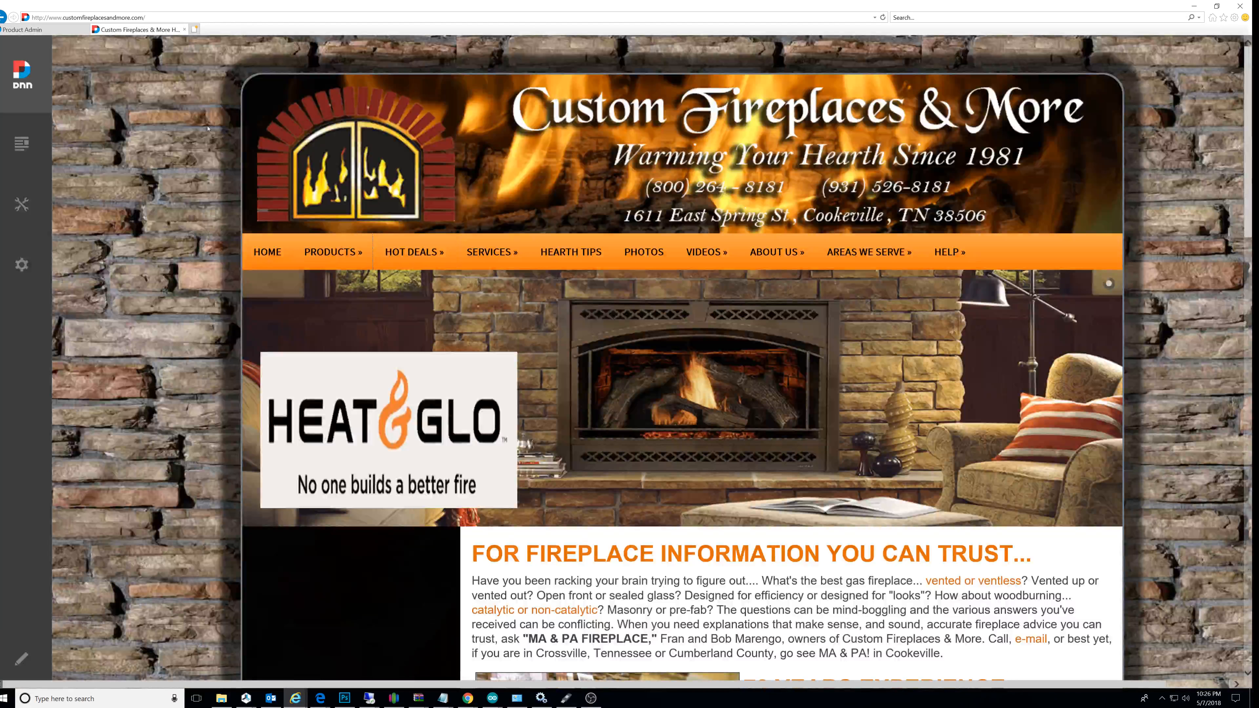
key("F5")
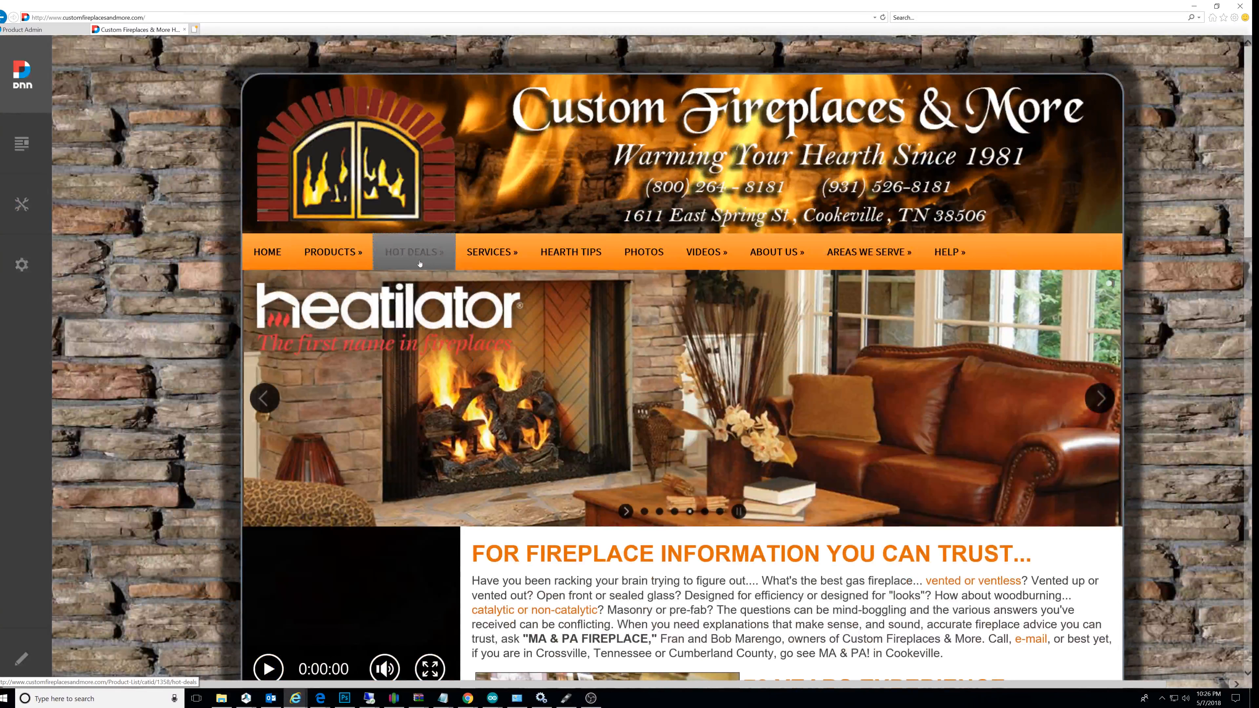
mouse_move(415, 252)
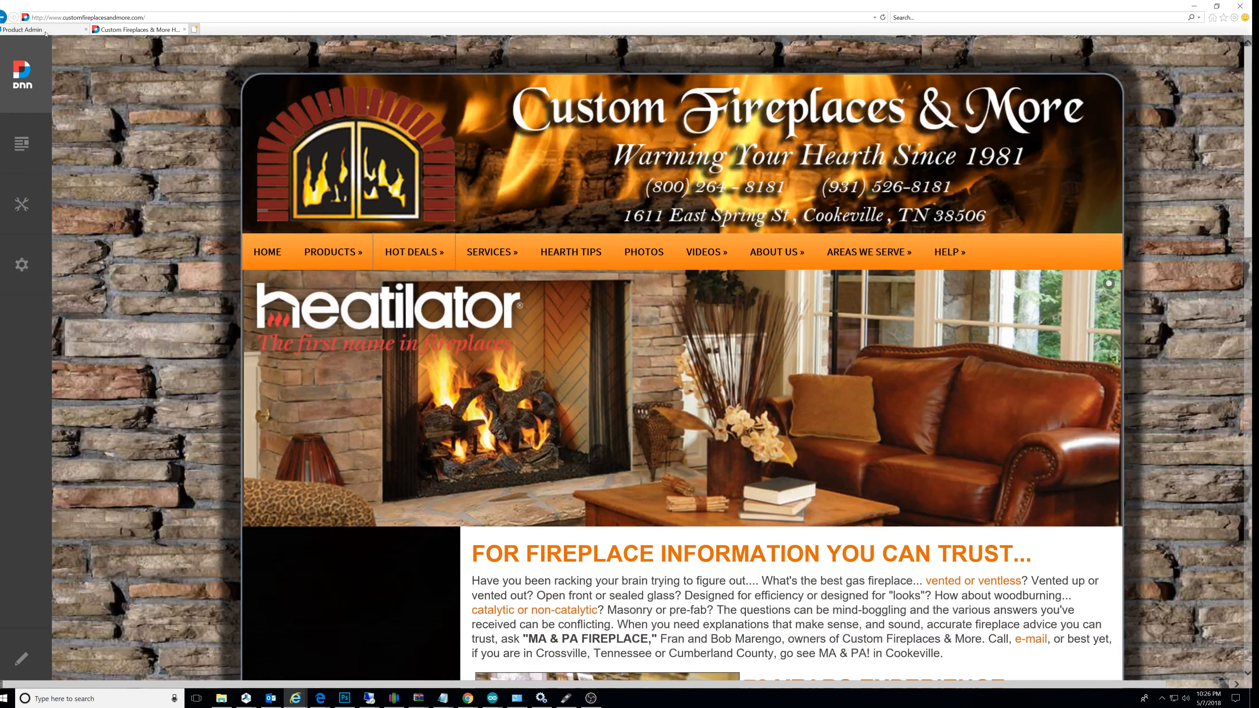
Step: Return to the Product Admin categories, make the Grills category no longer hidden and save
left_click(30, 29)
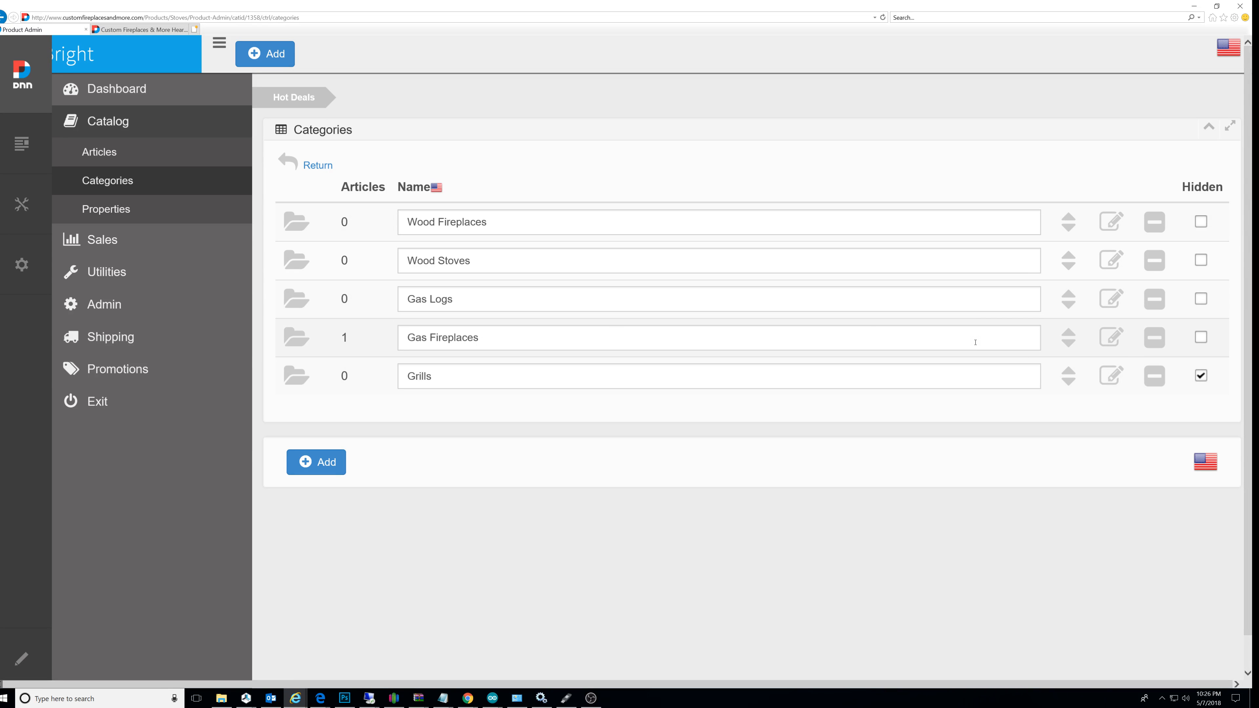
left_click(1201, 376)
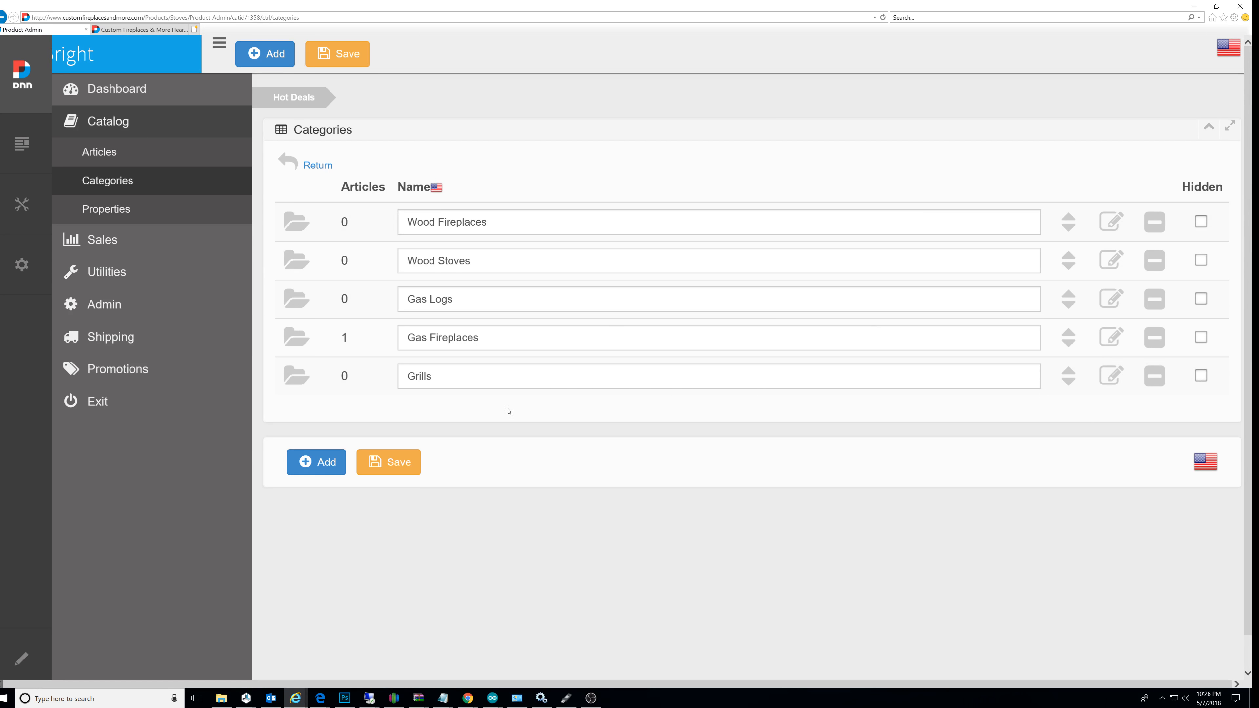
left_click(409, 464)
Step: Reload the public website again and review the order and entries under Hot Deals
left_click(140, 29)
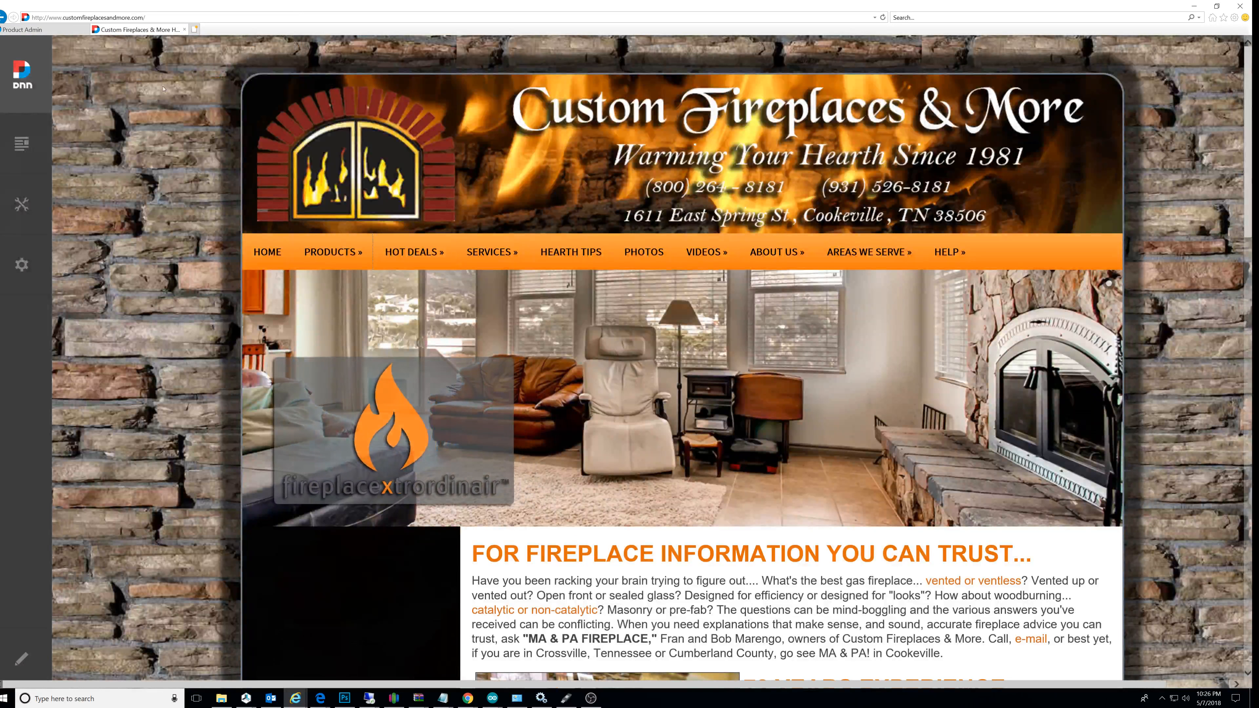
key("F5")
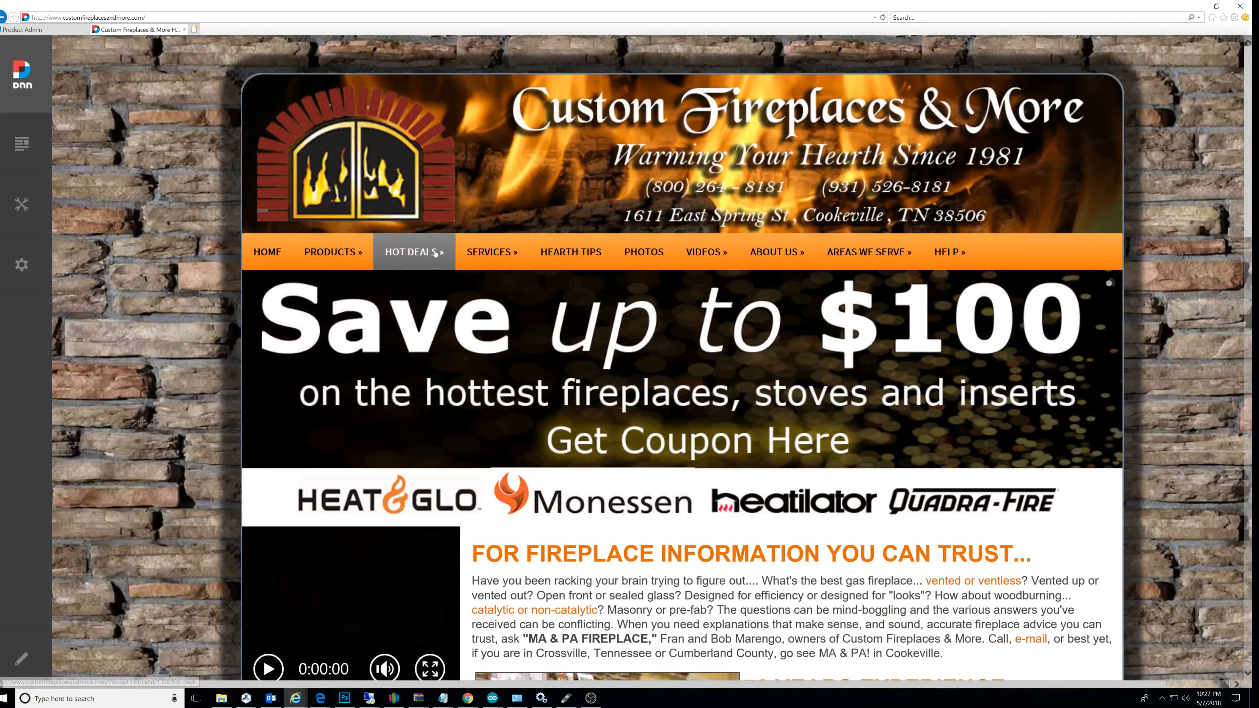
mouse_move(430, 261)
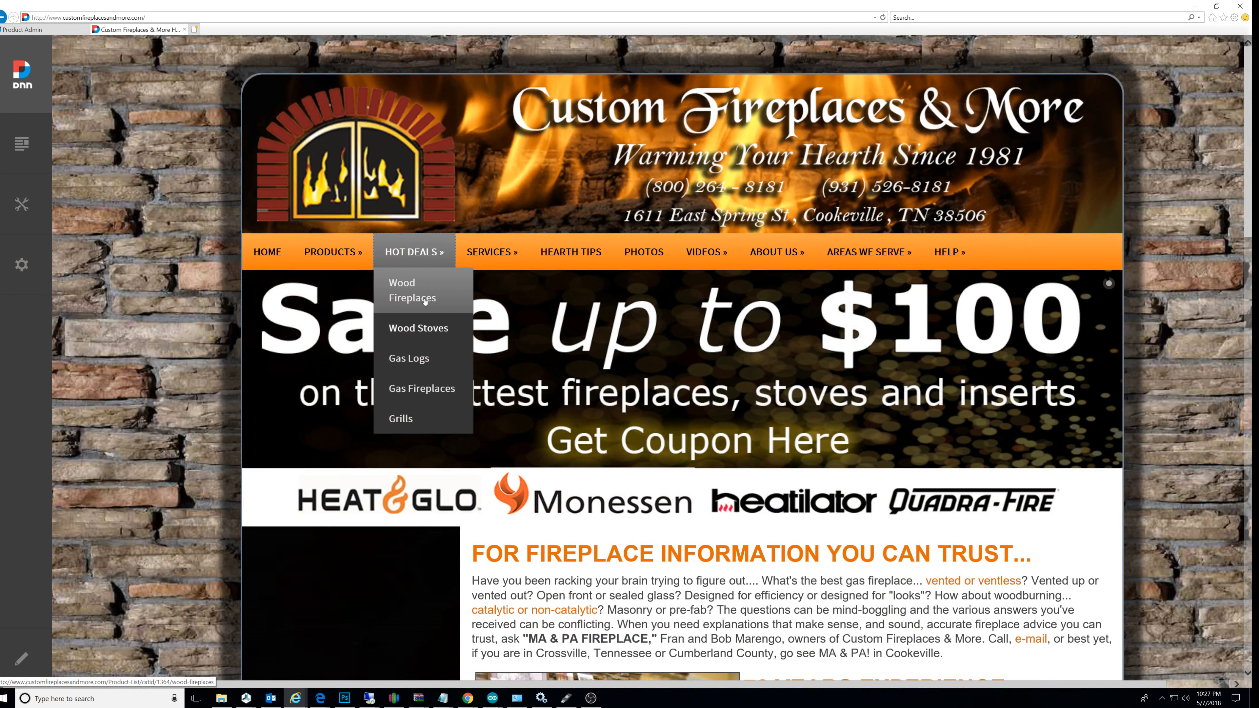
Step: Return to Product Admin, open the catalog's Articles list and remove the public website tab from this browser window
left_click(42, 29)
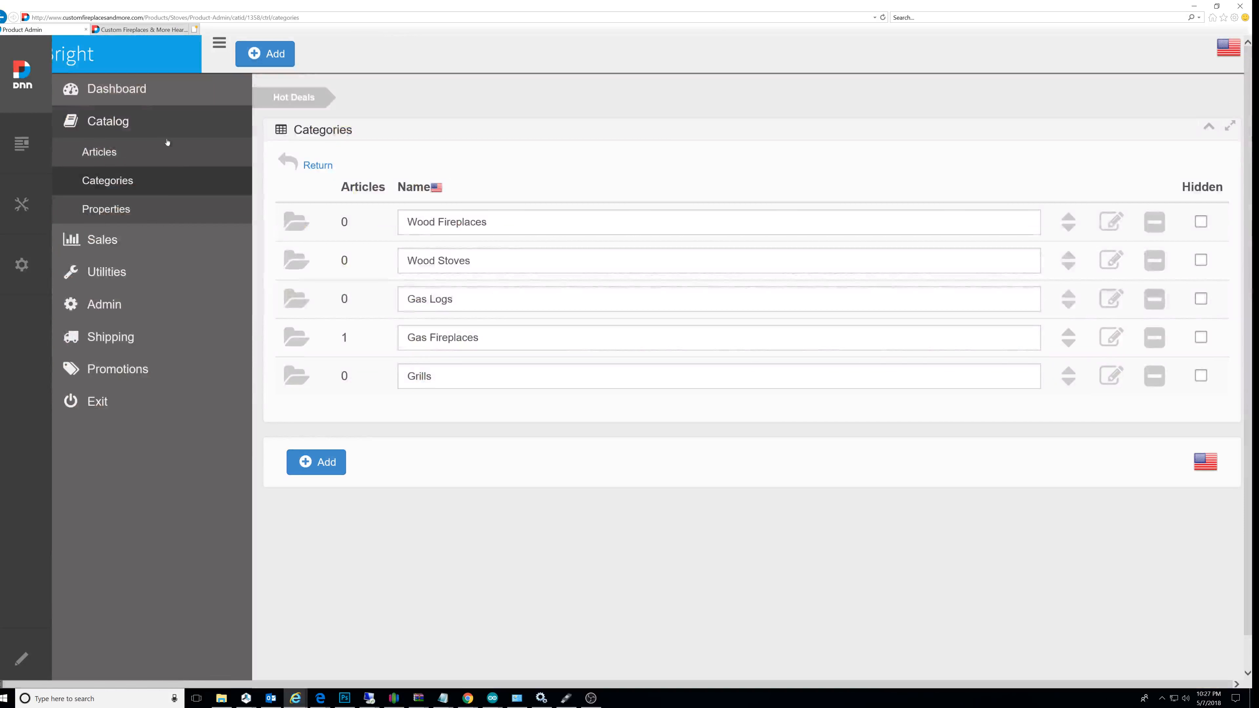
left_click(318, 167)
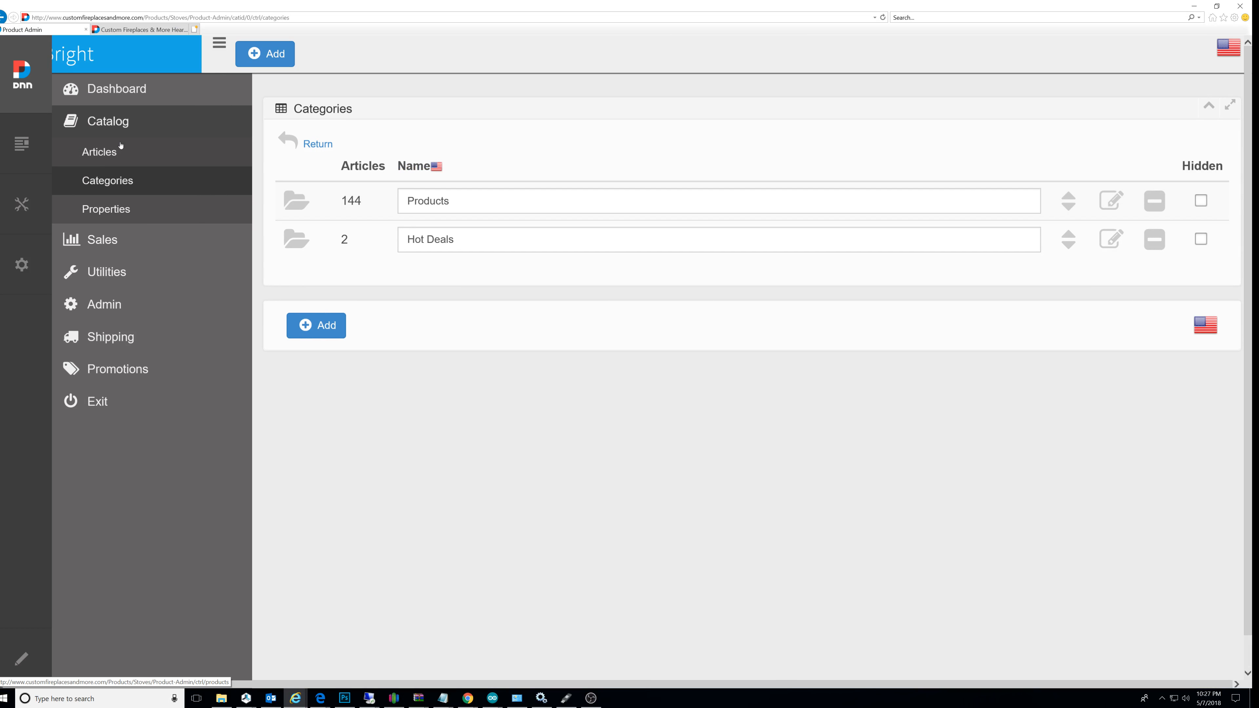
left_click(104, 156)
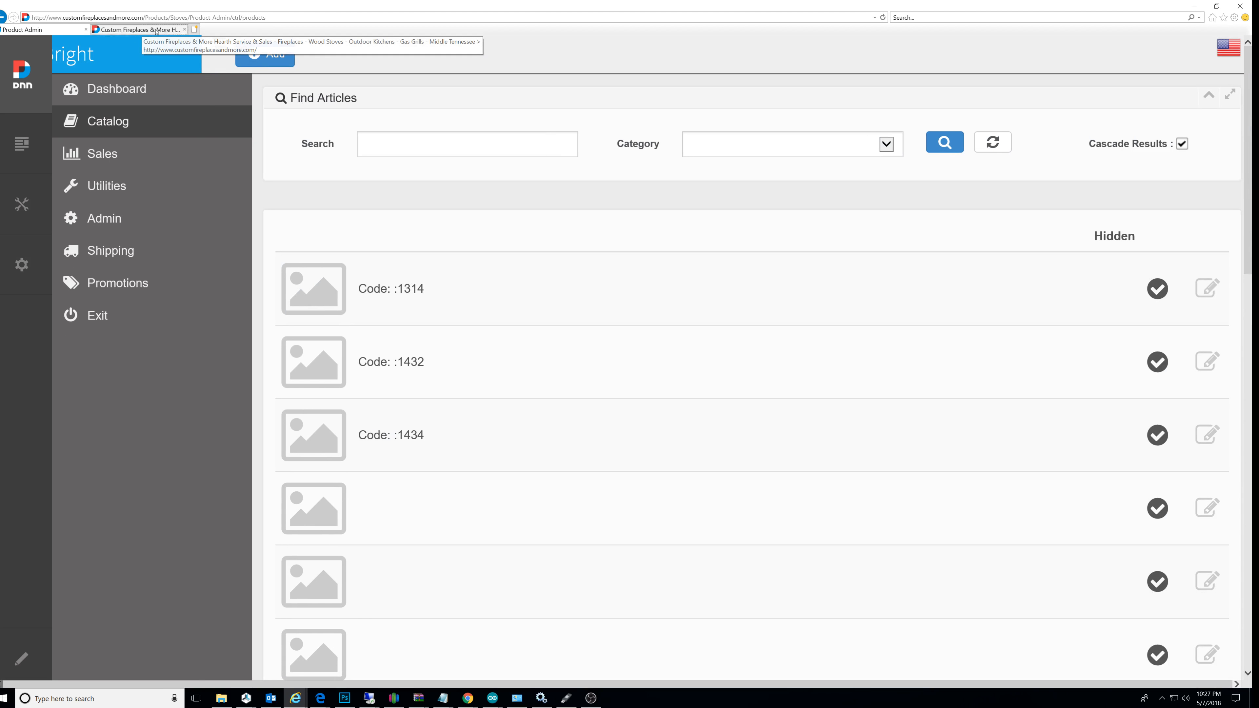
middle_click(156, 32)
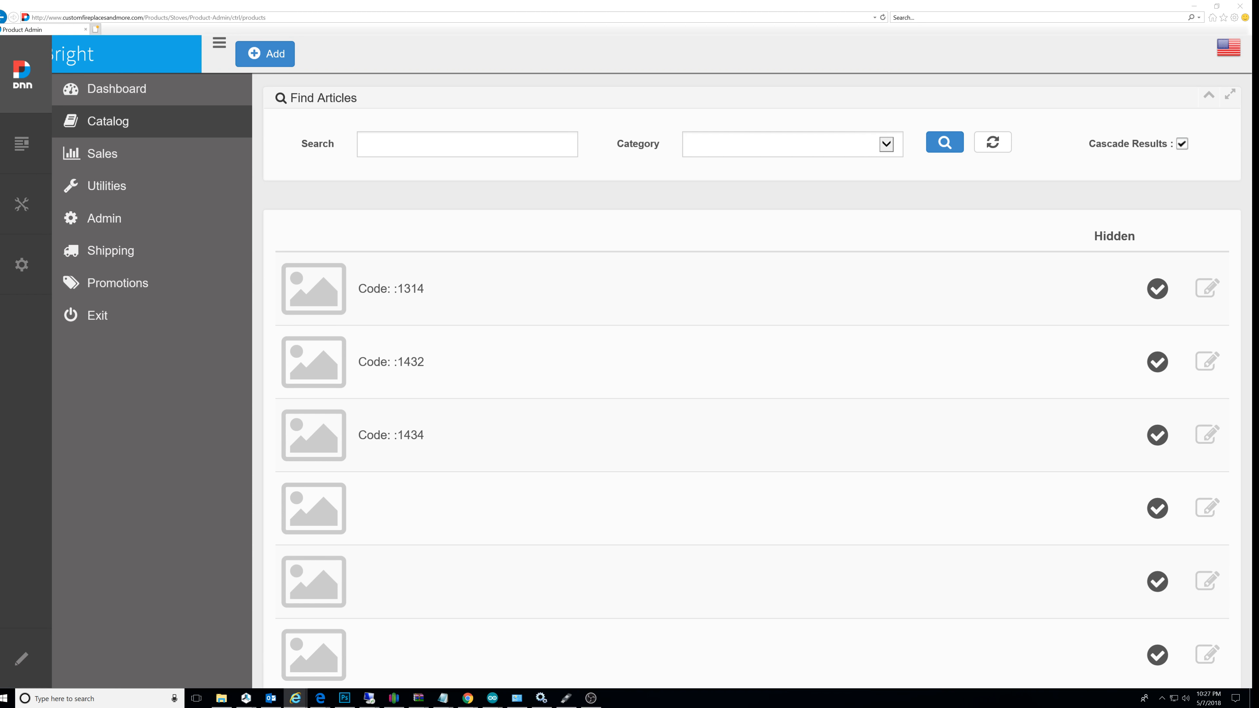
scroll(351, 323, "down", 4)
scroll(408, 205, "up", 4)
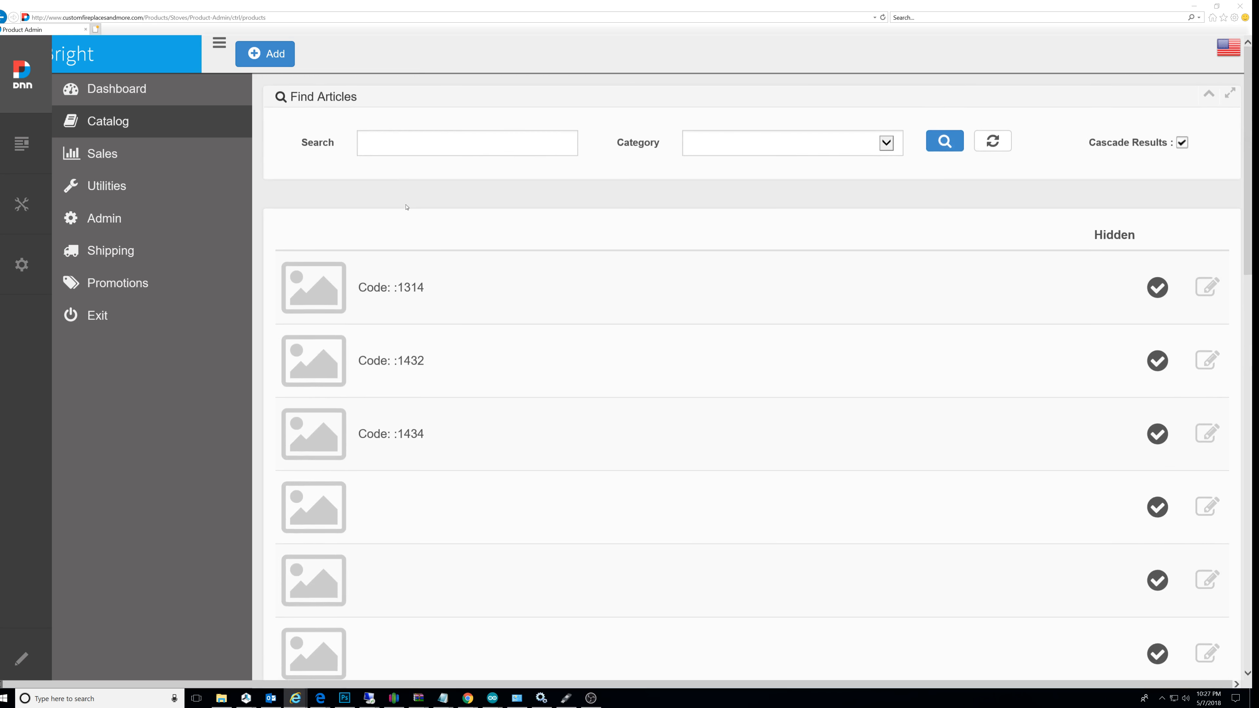
Step: Search the articles for "equinox" and open the Hearthstone Equinox article for editing
left_click(390, 146)
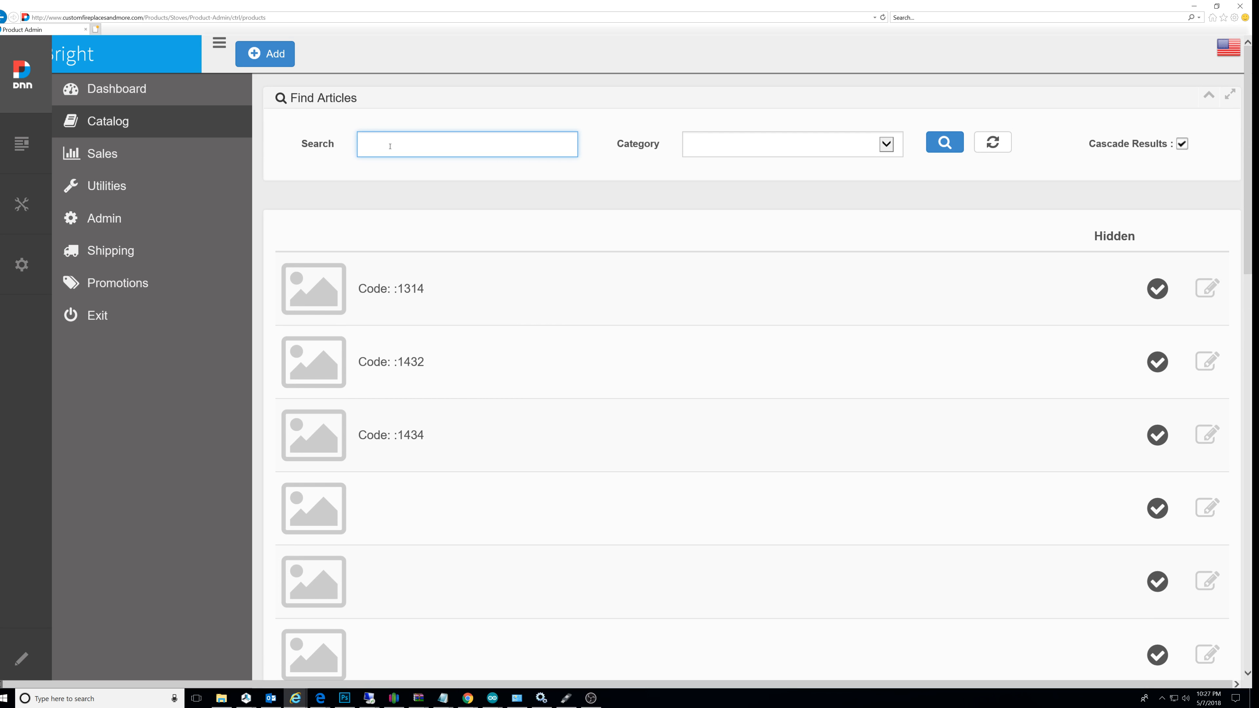
type("equin")
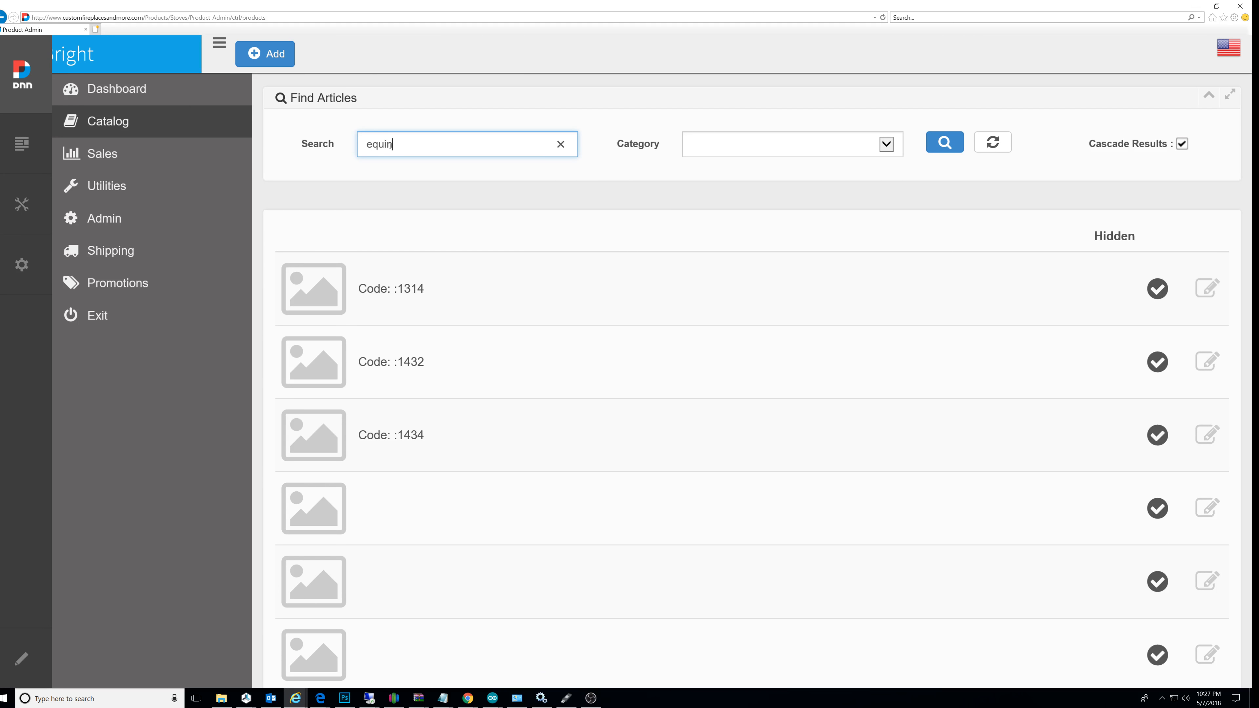
type("ox")
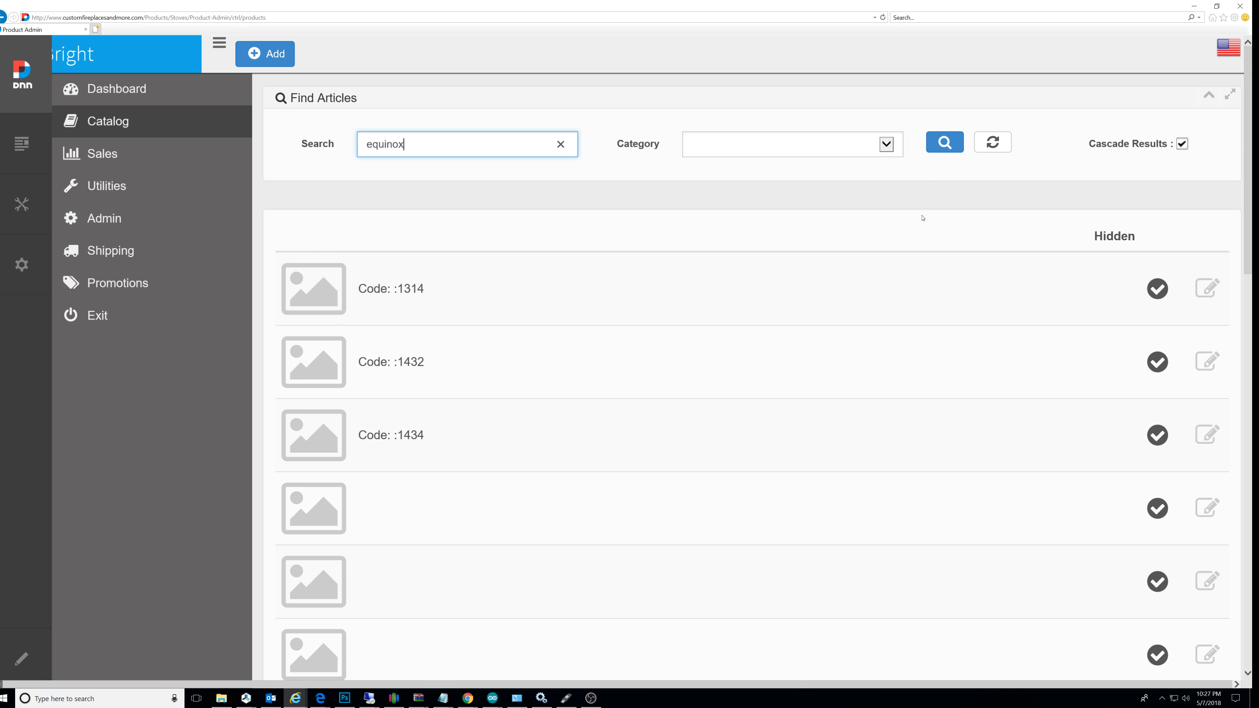
left_click(945, 142)
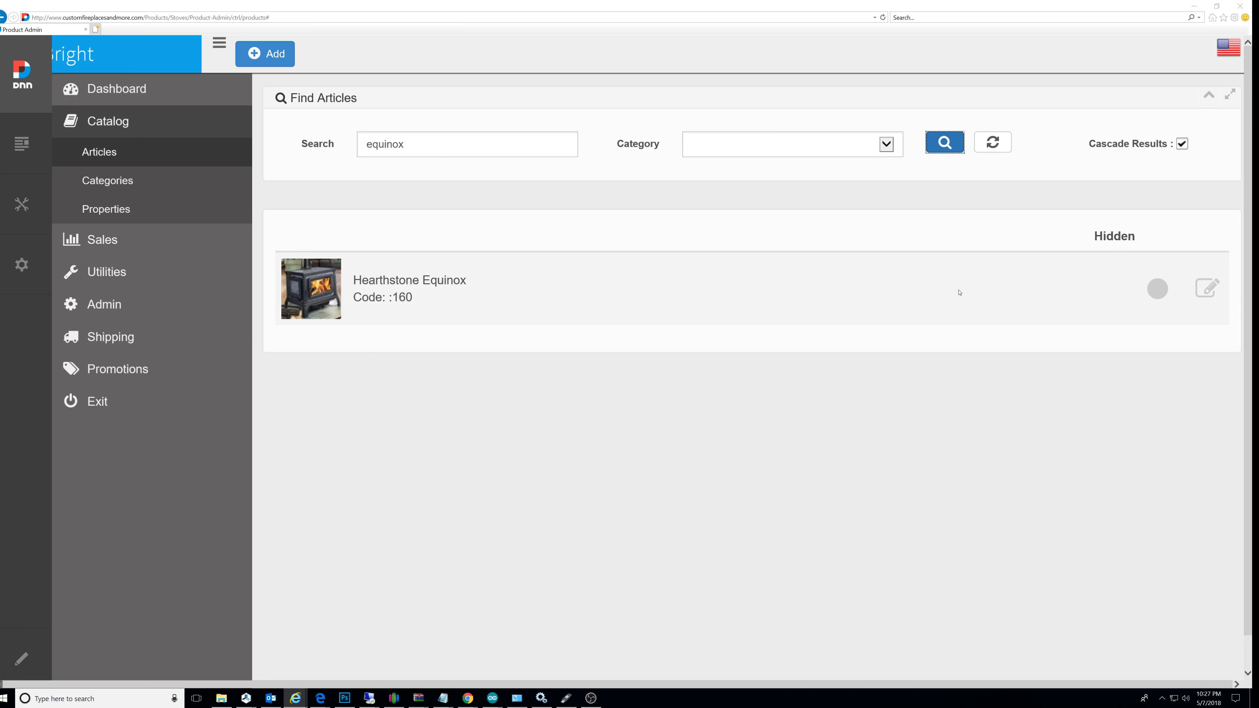
left_click(1210, 292)
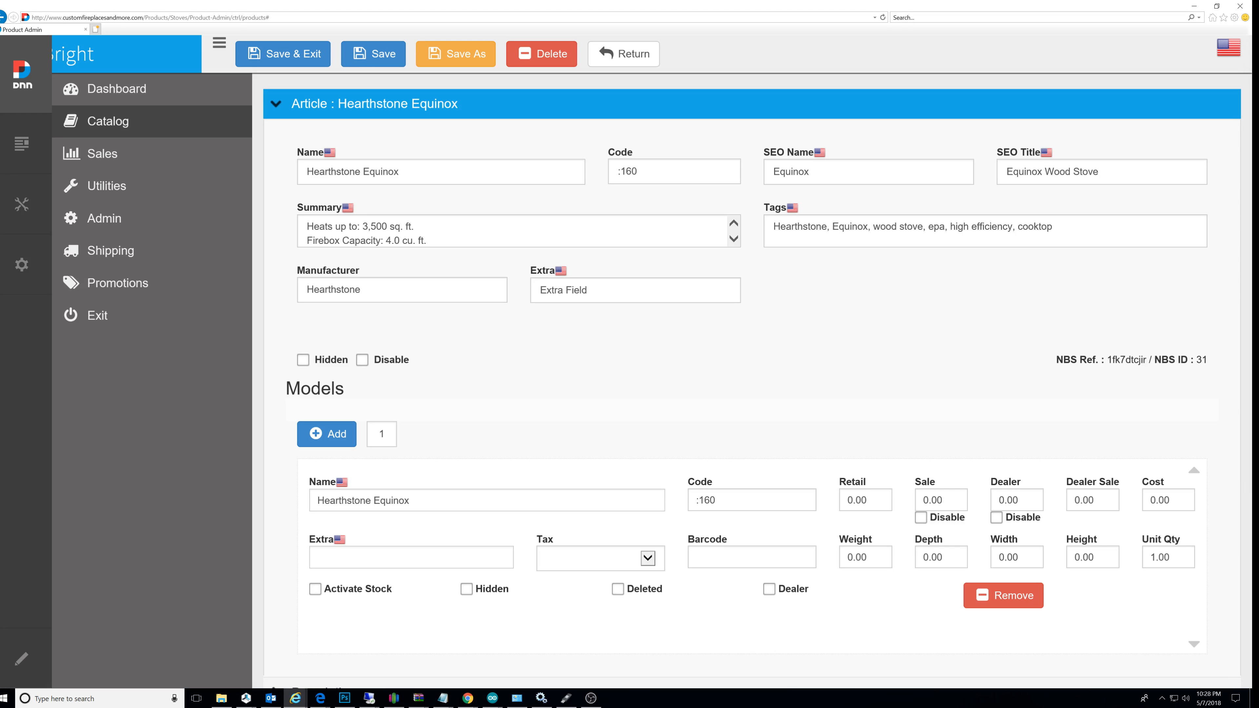
Step: Bring the public Wood Stoves page into the Product Admin browser window as a tab and locate Hearthstone Equinox on it
triple_click(416, 176)
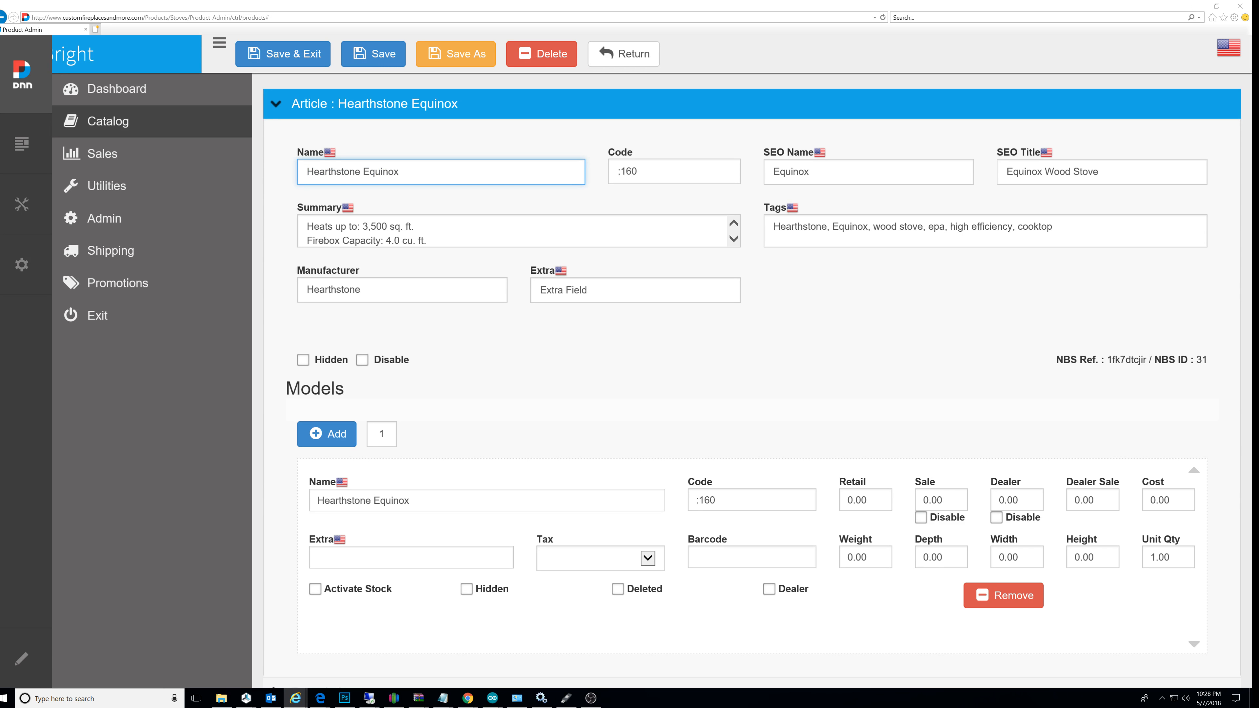
left_click_drag(0, 65, 525, 87)
double_click(525, 87)
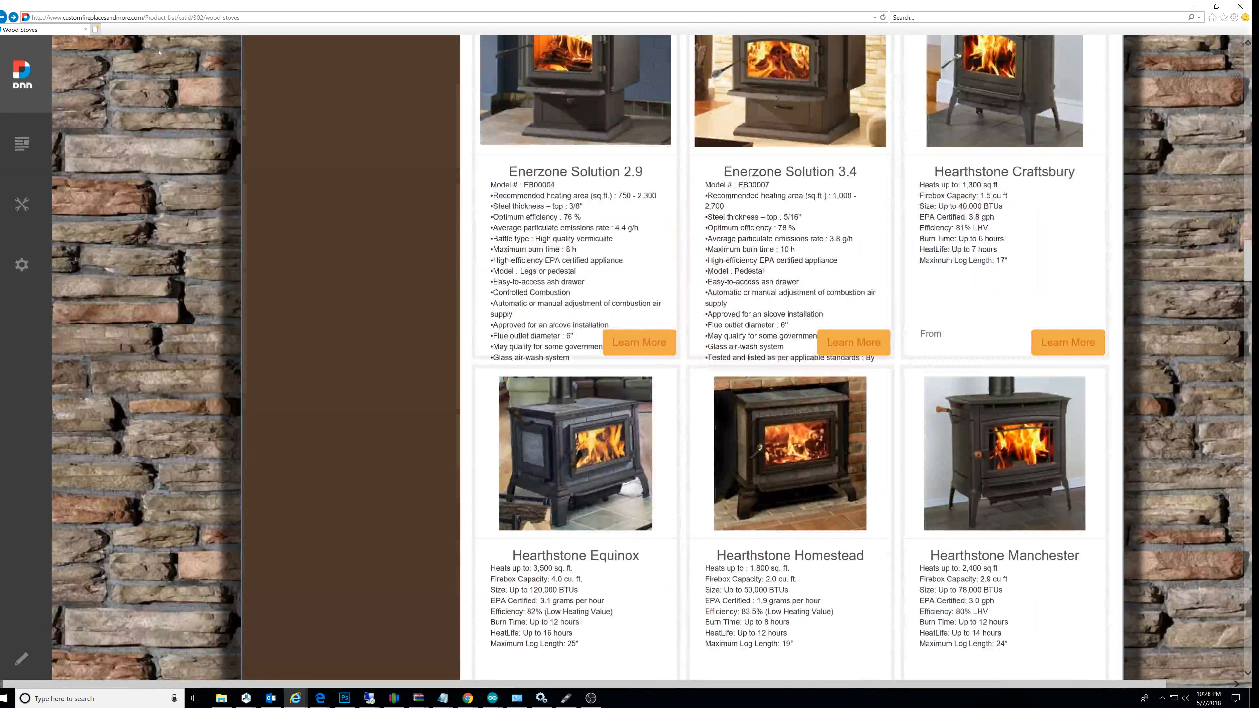
left_click_drag(54, 30, 598, 223)
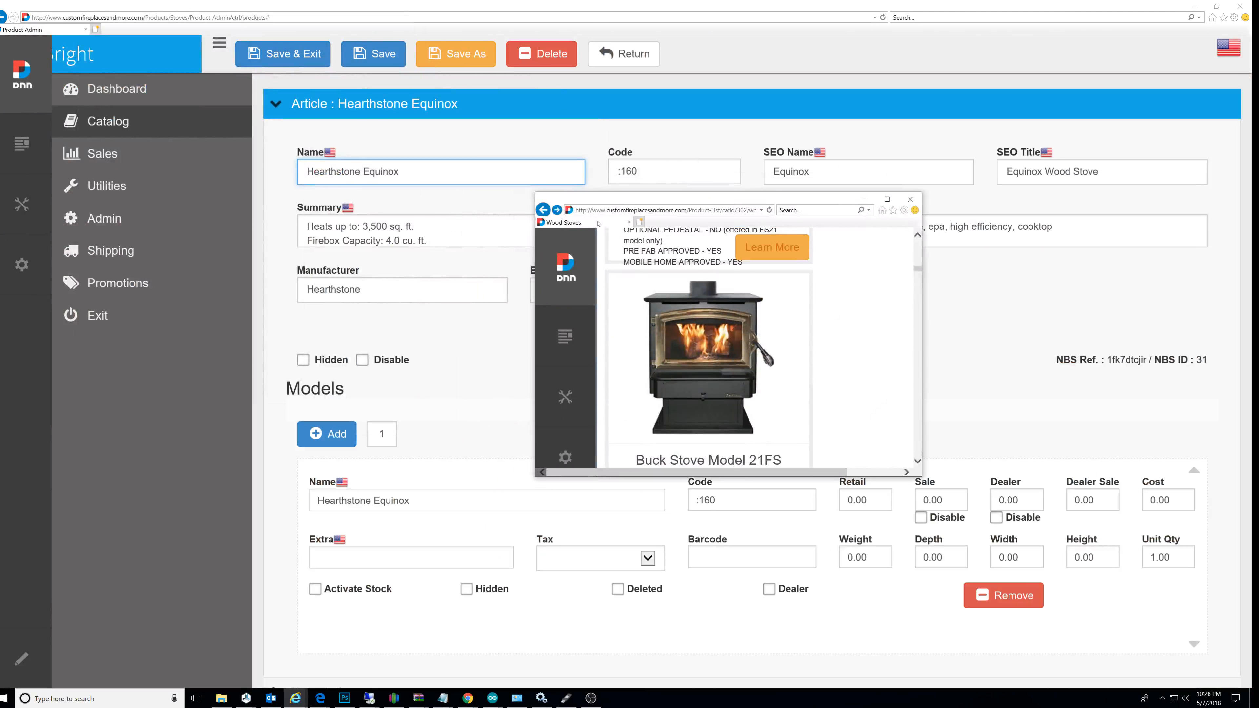
left_click_drag(740, 219, 460, 124)
left_click_drag(302, 146, 305, 14)
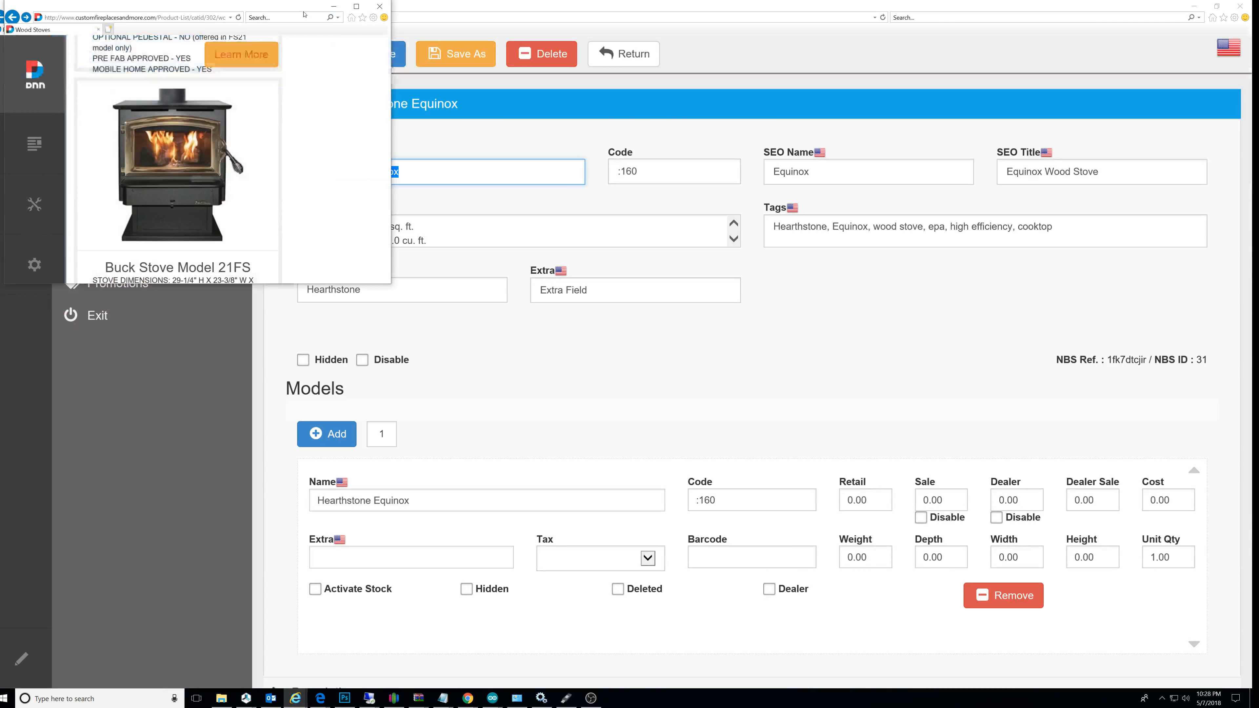
left_click_drag(205, 26, 312, 123)
left_click_drag(192, 128, 179, 30)
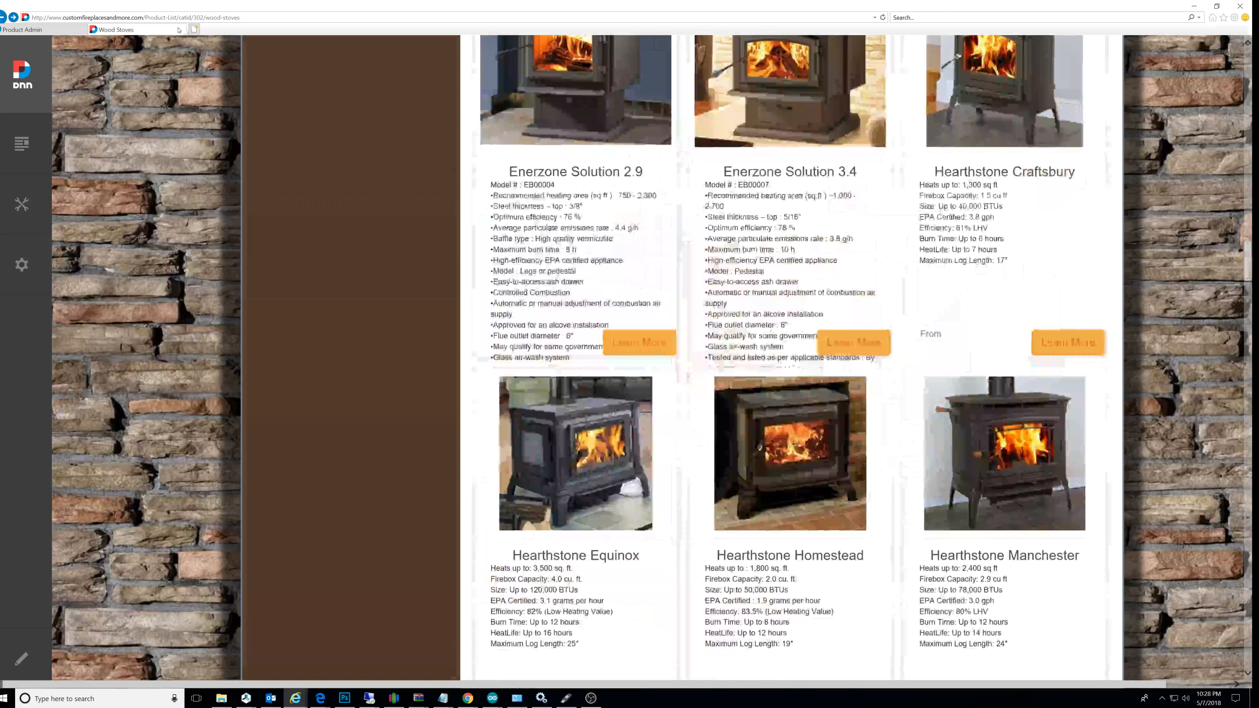
scroll(569, 281, "down", 3)
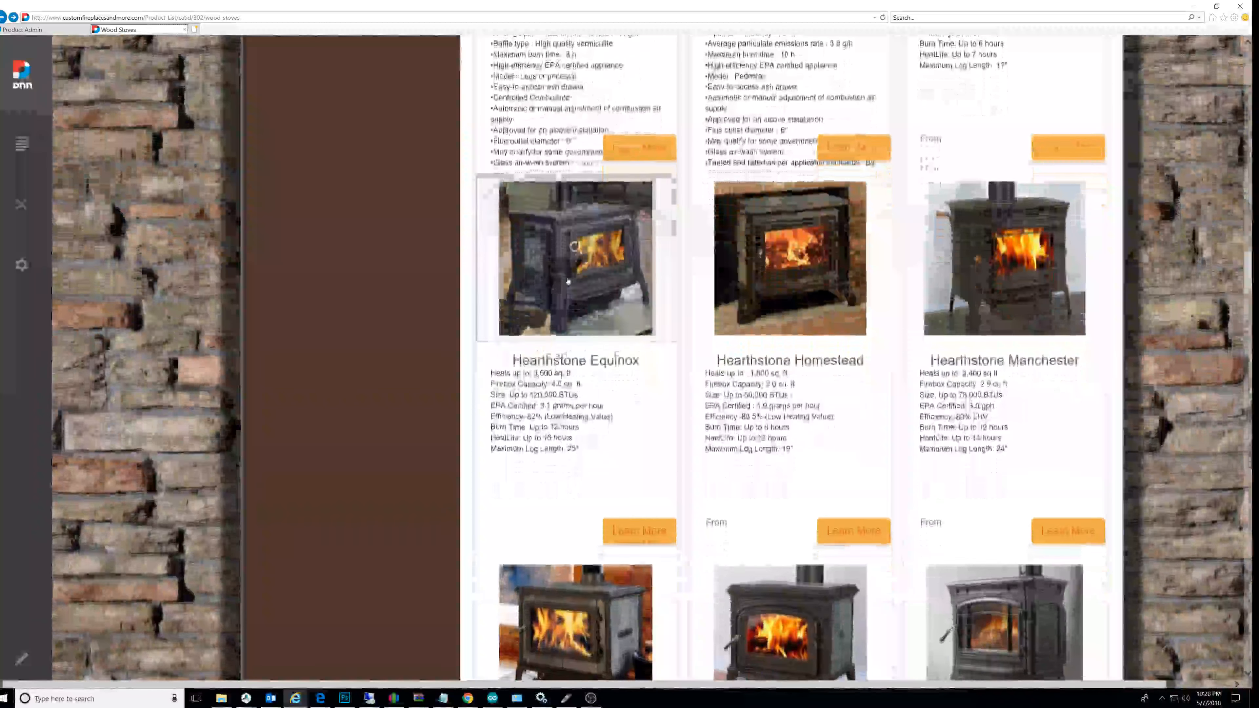
Step: Return to the Hearthstone Equinox article in Product Admin and read through its Summary text
left_click(30, 29)
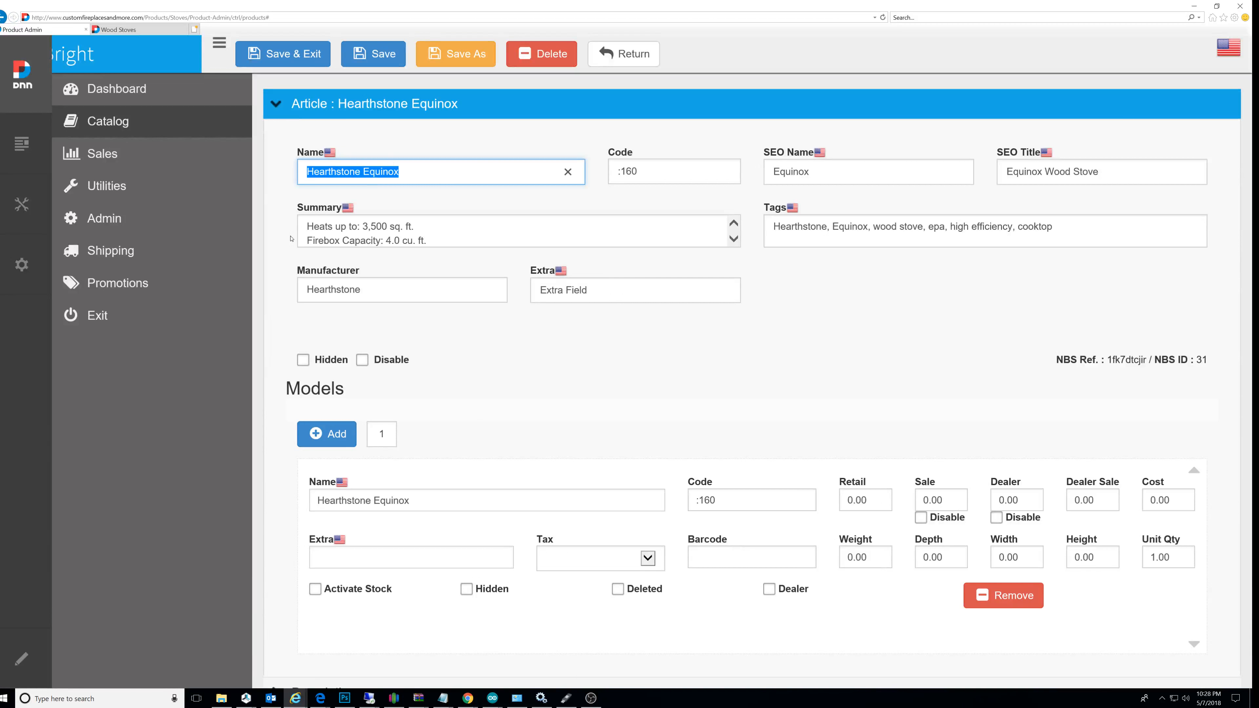
left_click_drag(306, 225, 486, 284)
left_click(431, 235)
scroll(434, 236, "up", 1)
scroll(434, 236, "up", 3)
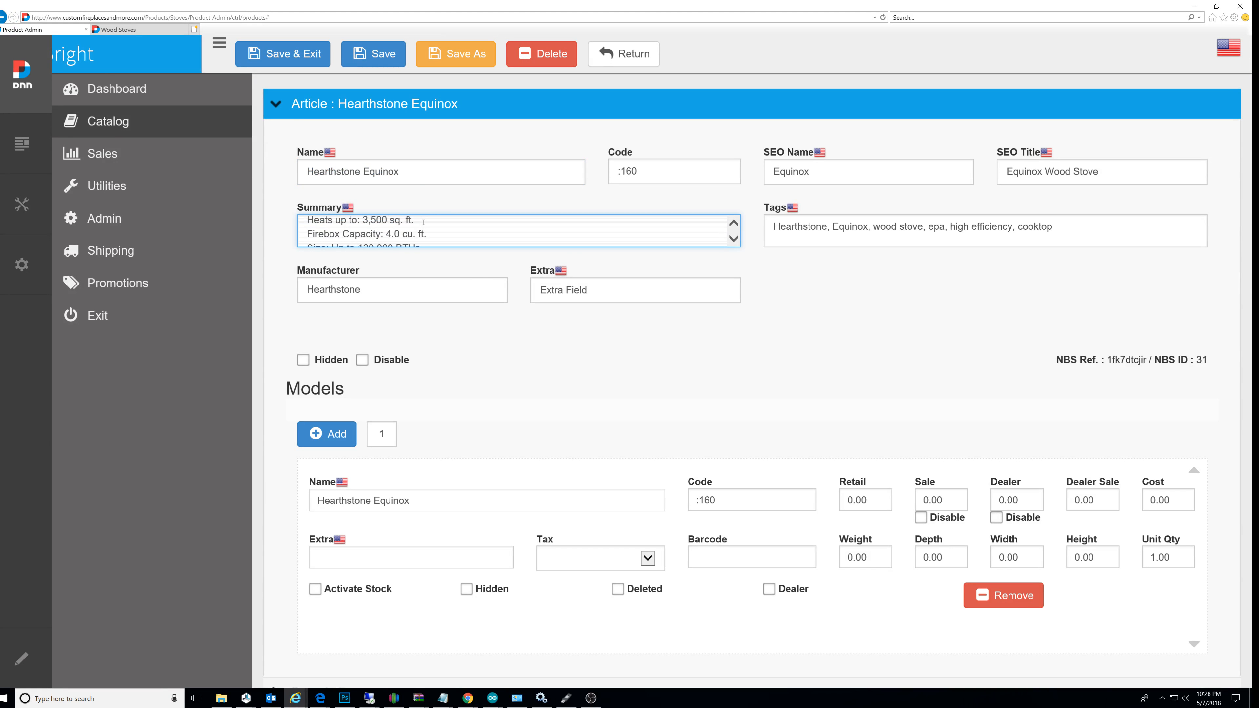
scroll(424, 222, "up", 1)
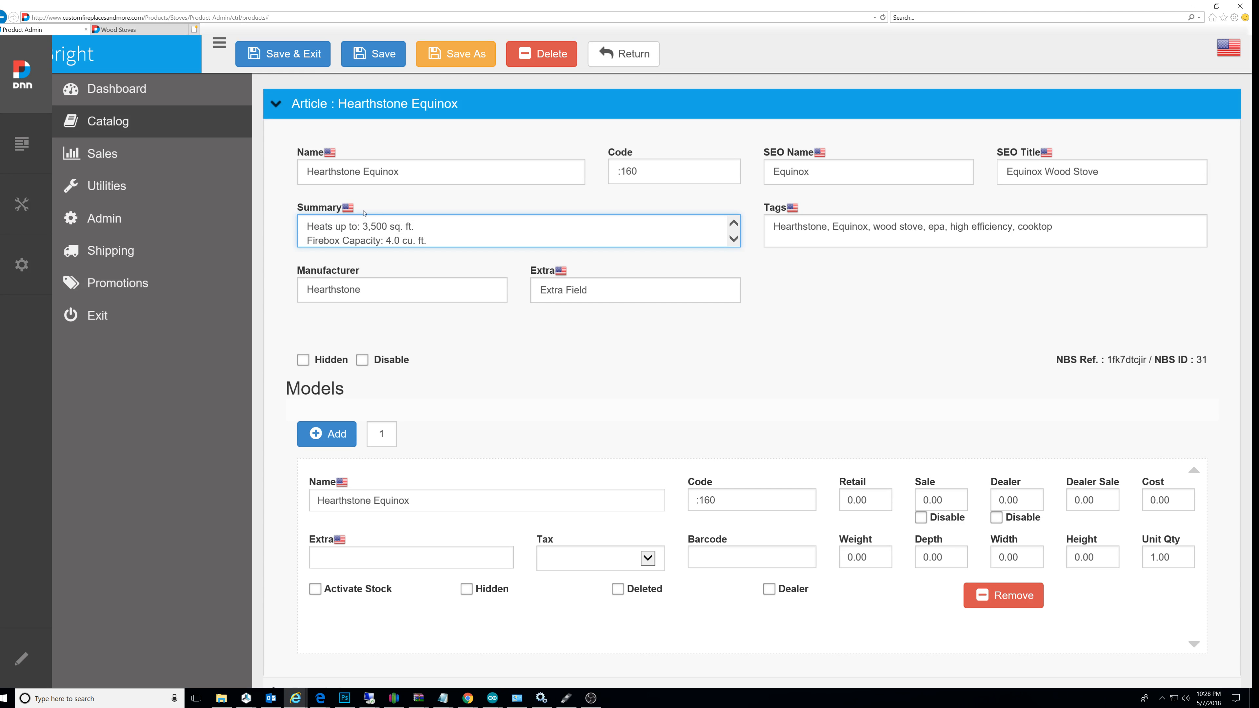
Step: Examine how the article's name and summary are displayed for Hearthstone Equinox on the public Wood Stoves page
left_click(122, 31)
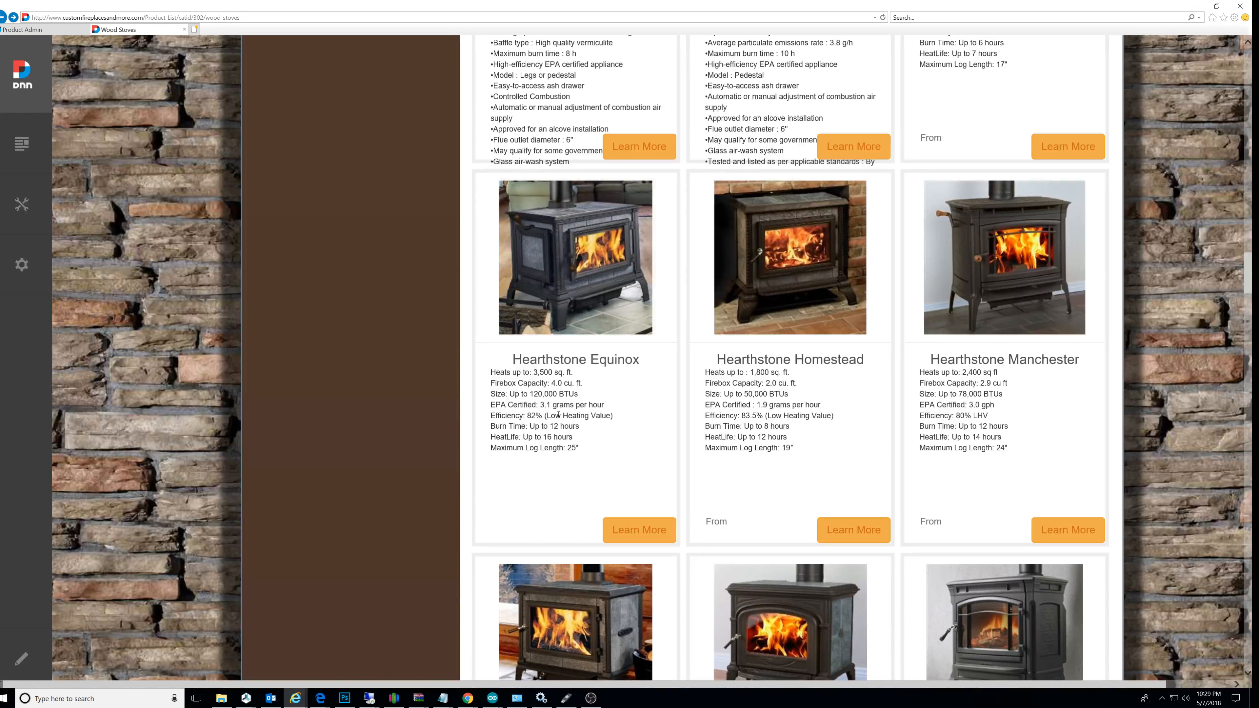
scroll(559, 414, "down", 8)
scroll(575, 371, "up", 10)
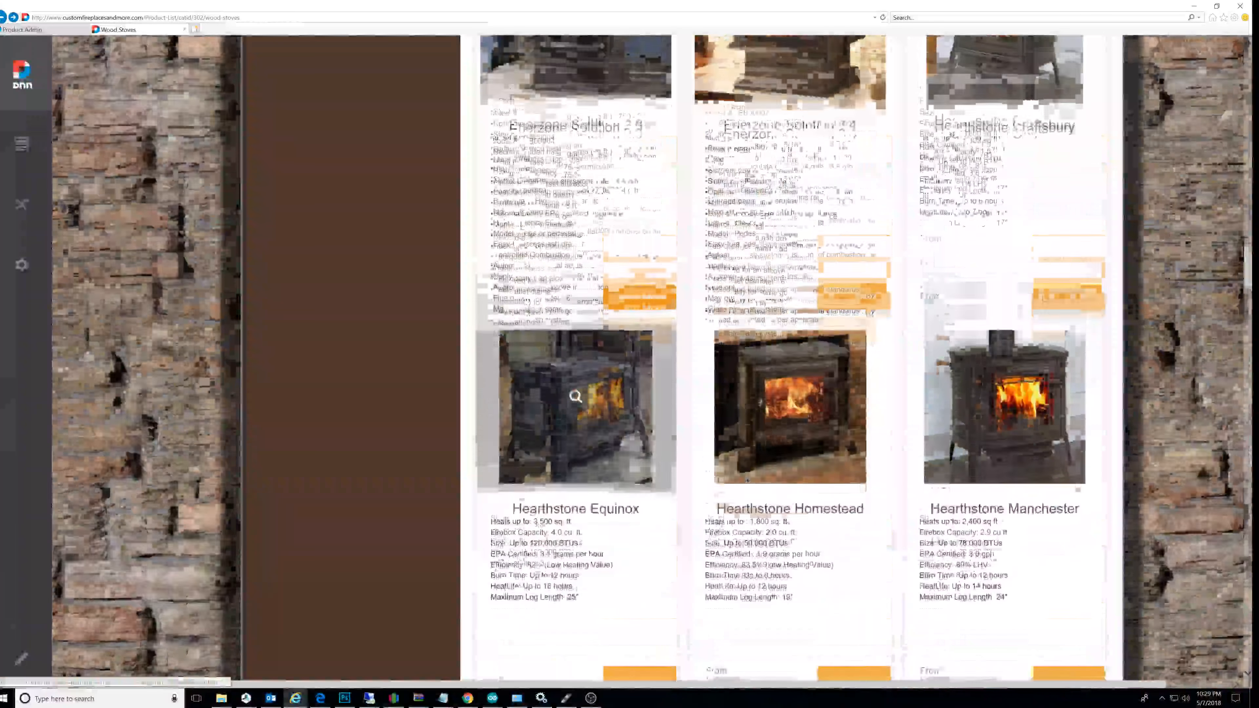
scroll(577, 298, "up", 7)
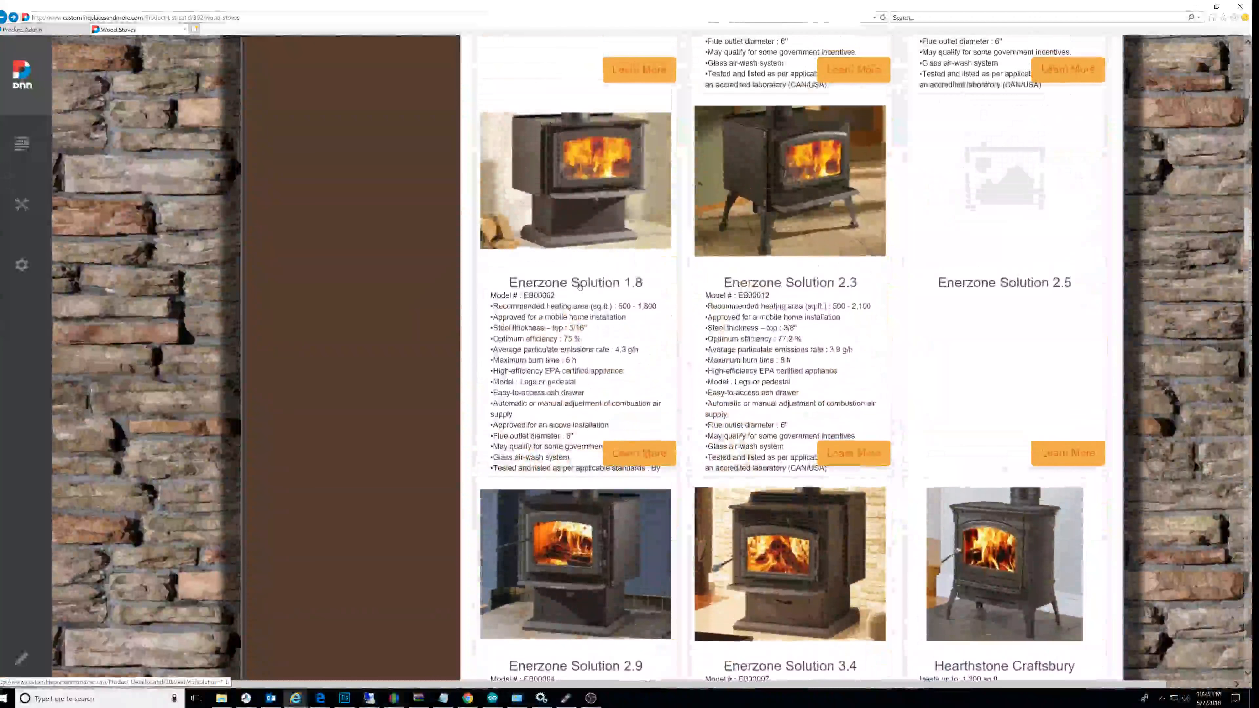
scroll(579, 287, "down", 5)
scroll(579, 287, "up", 3)
scroll(514, 369, "down", 7)
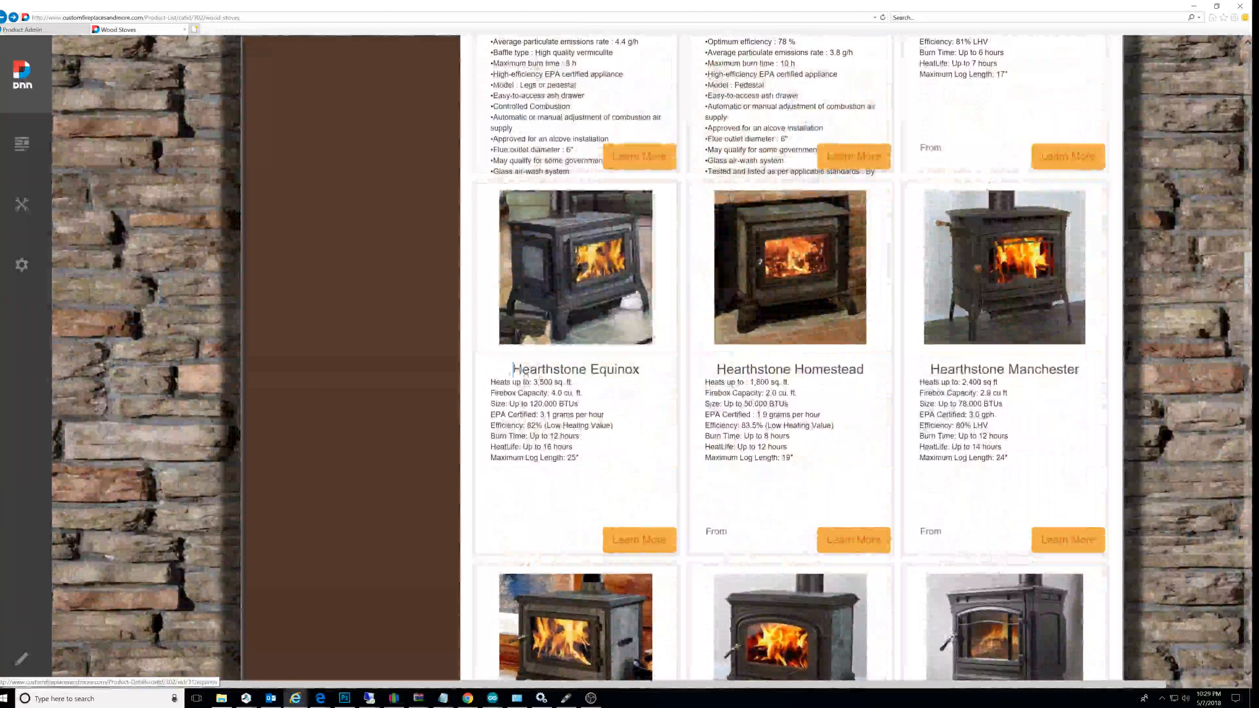
left_click_drag(513, 370, 639, 370)
left_click_drag(490, 382, 599, 458)
Step: Return to the Hearthstone Equinox article and review its Code, SEO Name, SEO Title and Tags fields
left_click(44, 29)
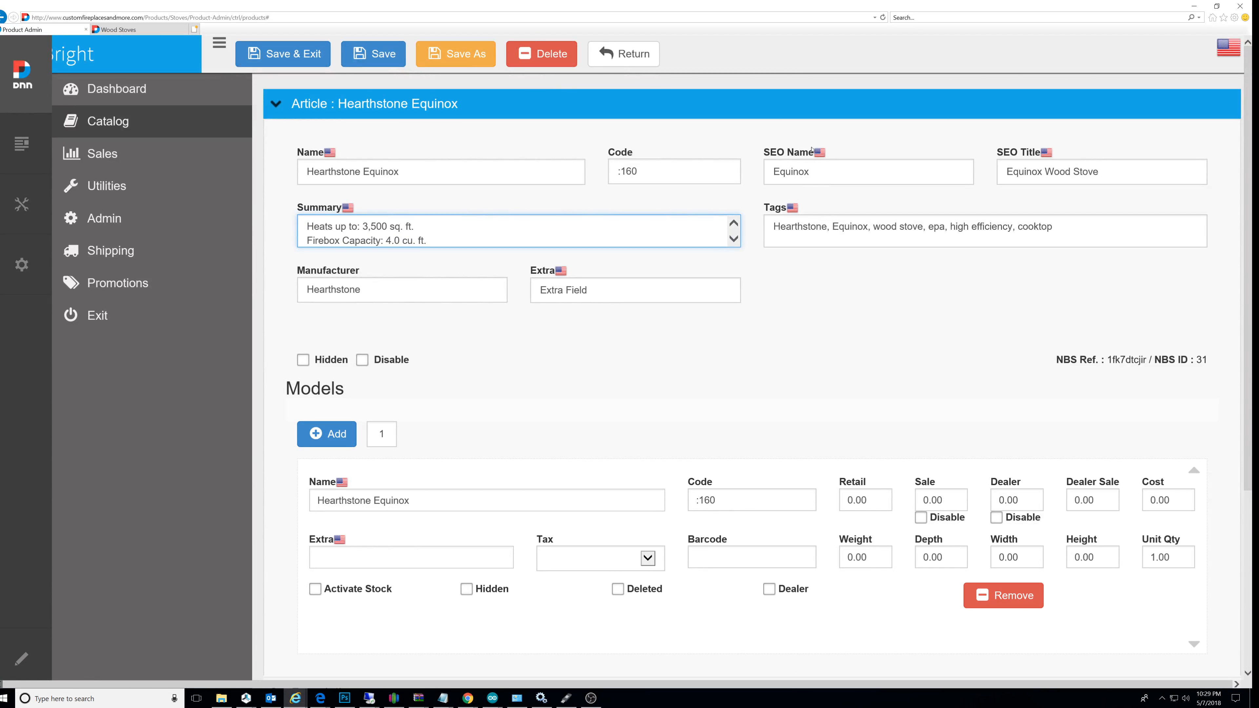
left_click_drag(643, 176, 605, 185)
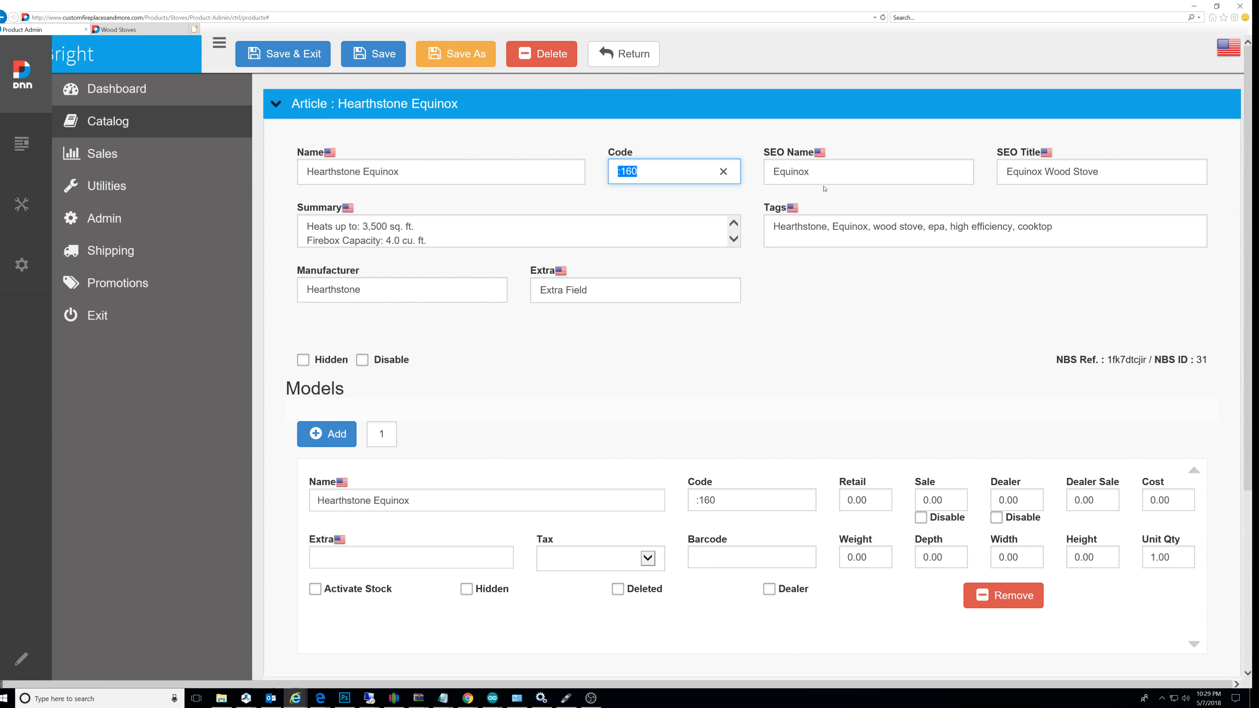
left_click_drag(826, 172, 783, 168)
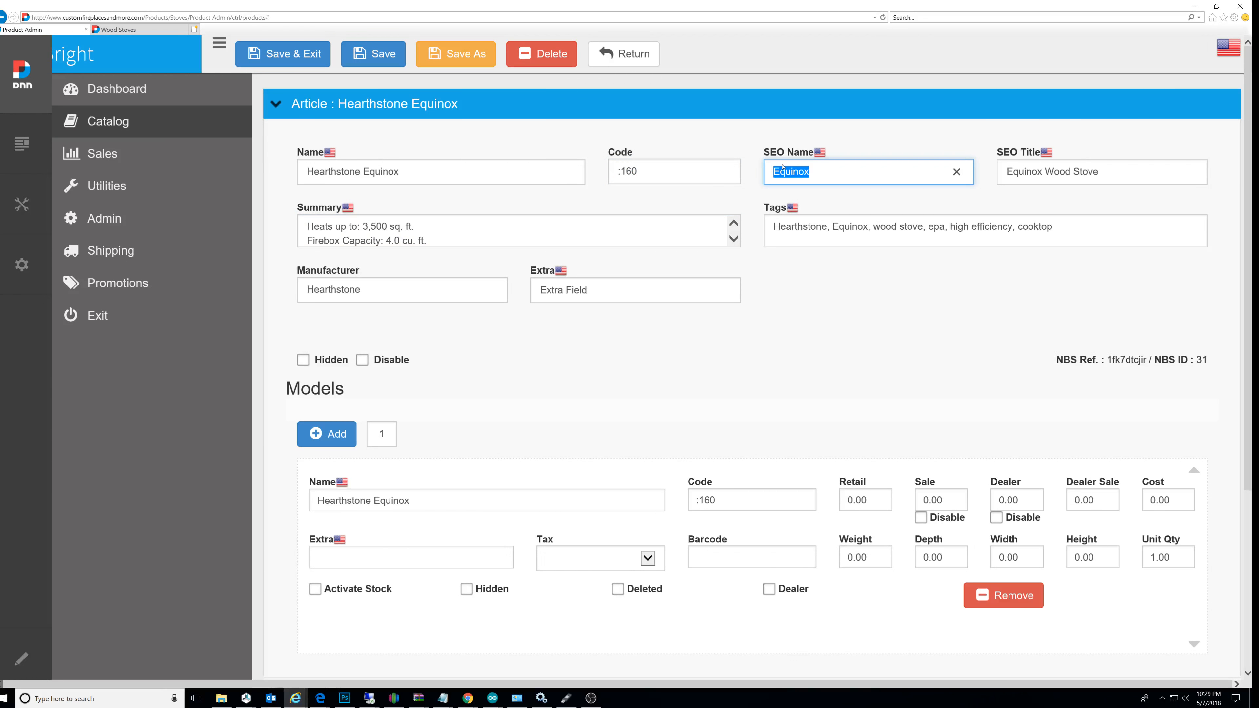
left_click(1032, 180)
left_click(941, 236)
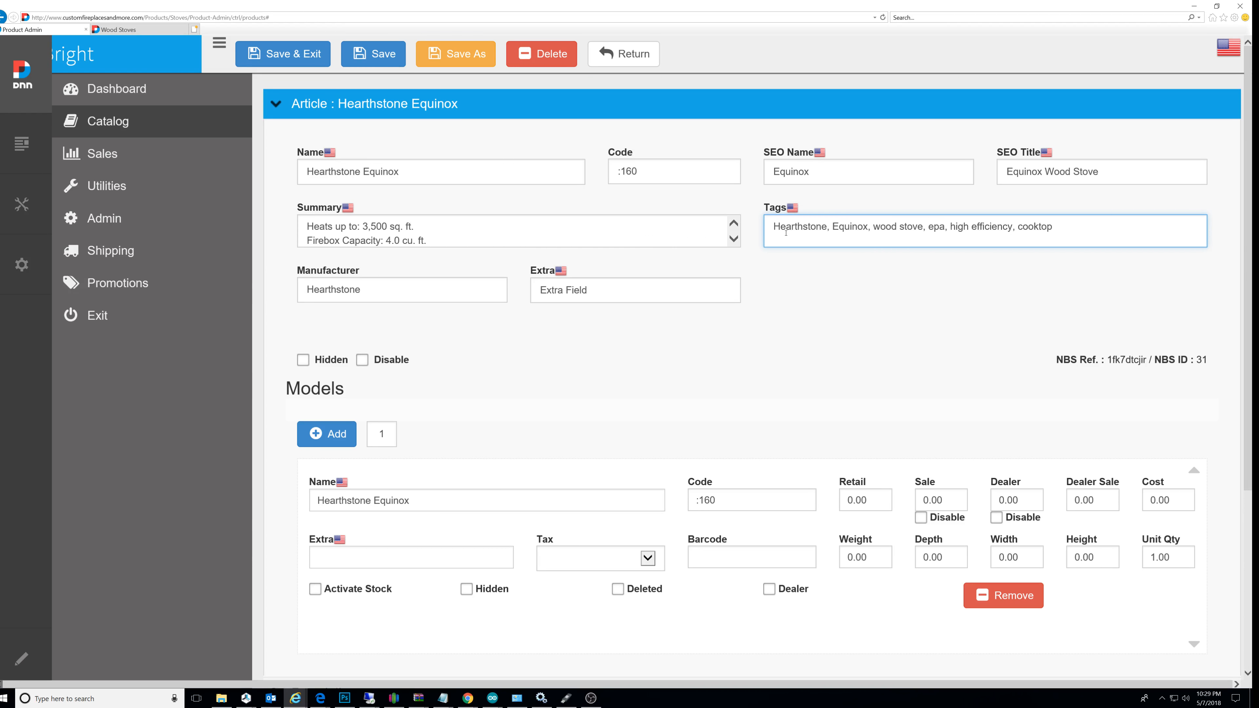
left_click_drag(813, 177, 770, 173)
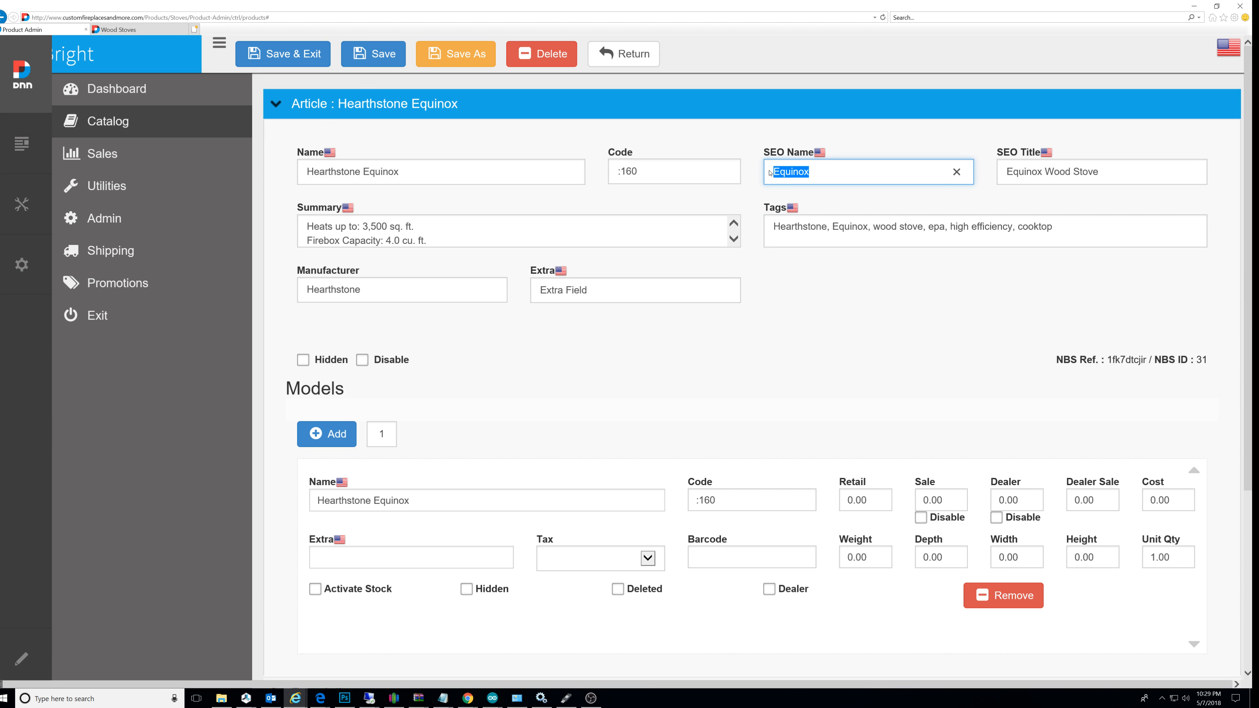
left_click_drag(1105, 172, 1018, 174)
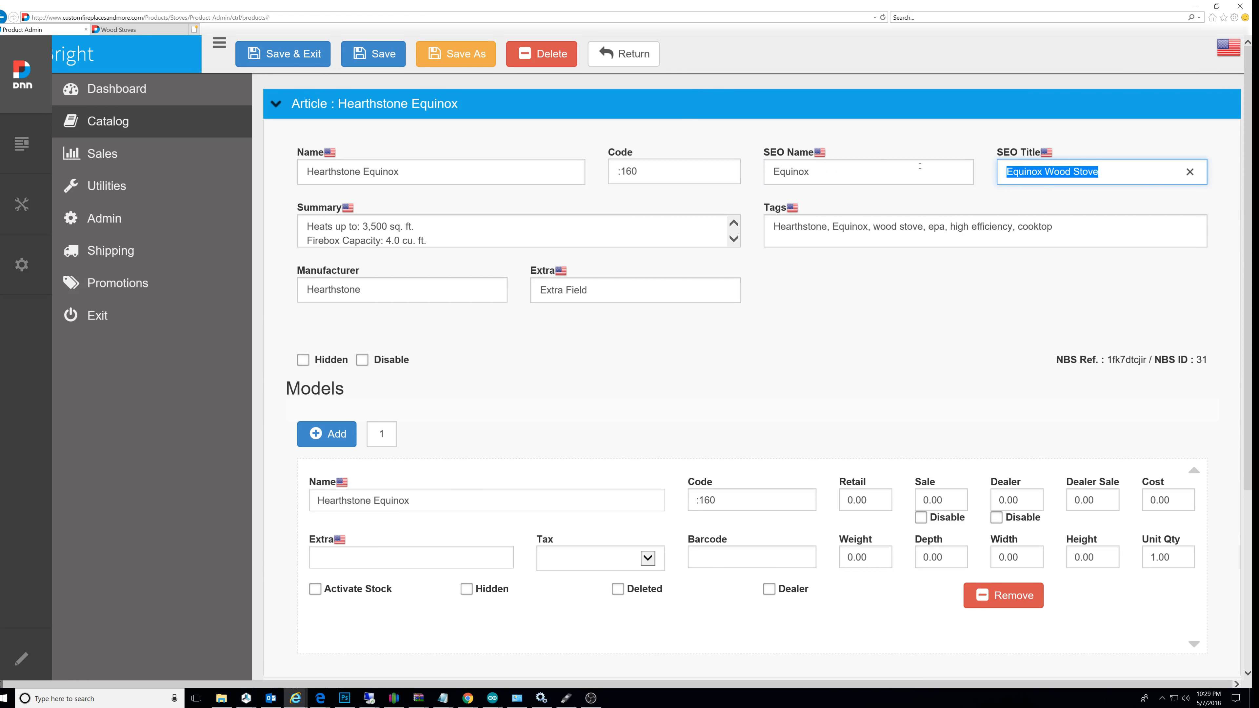
Step: Compare Hearthstone Equinox's public detail page with its SEO fields and summary, then return to the article editor
left_click(146, 29)
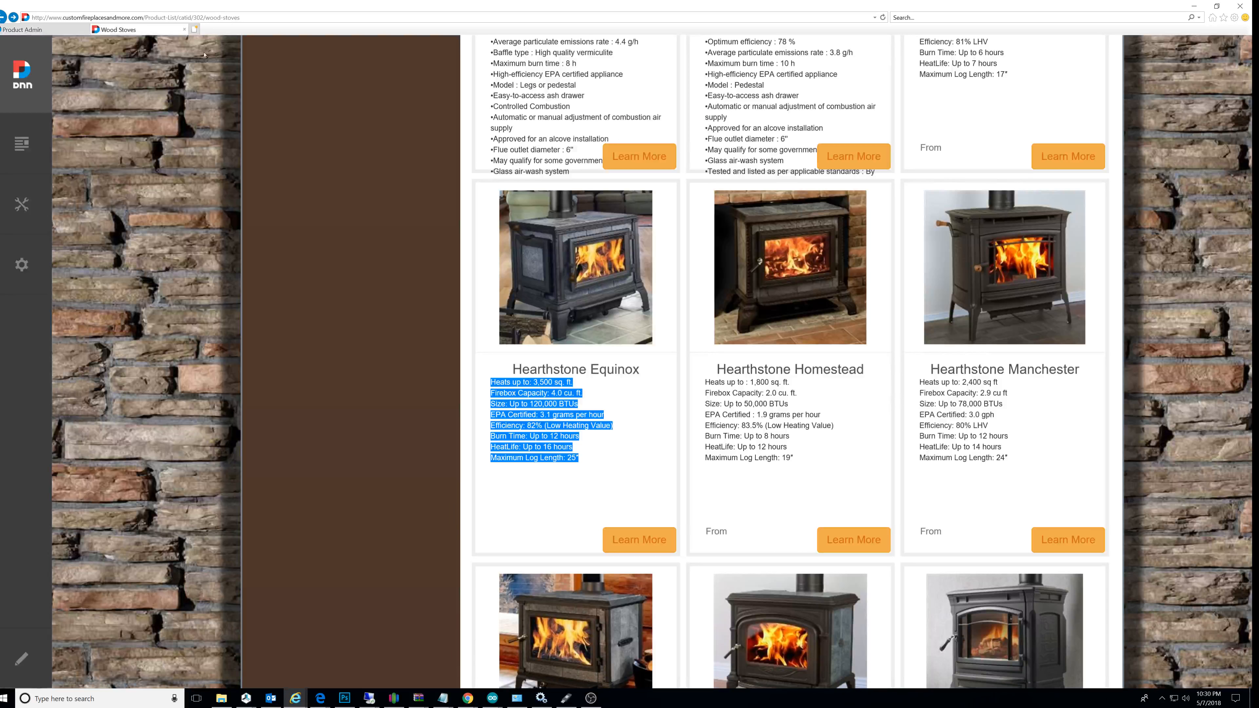
left_click(574, 370)
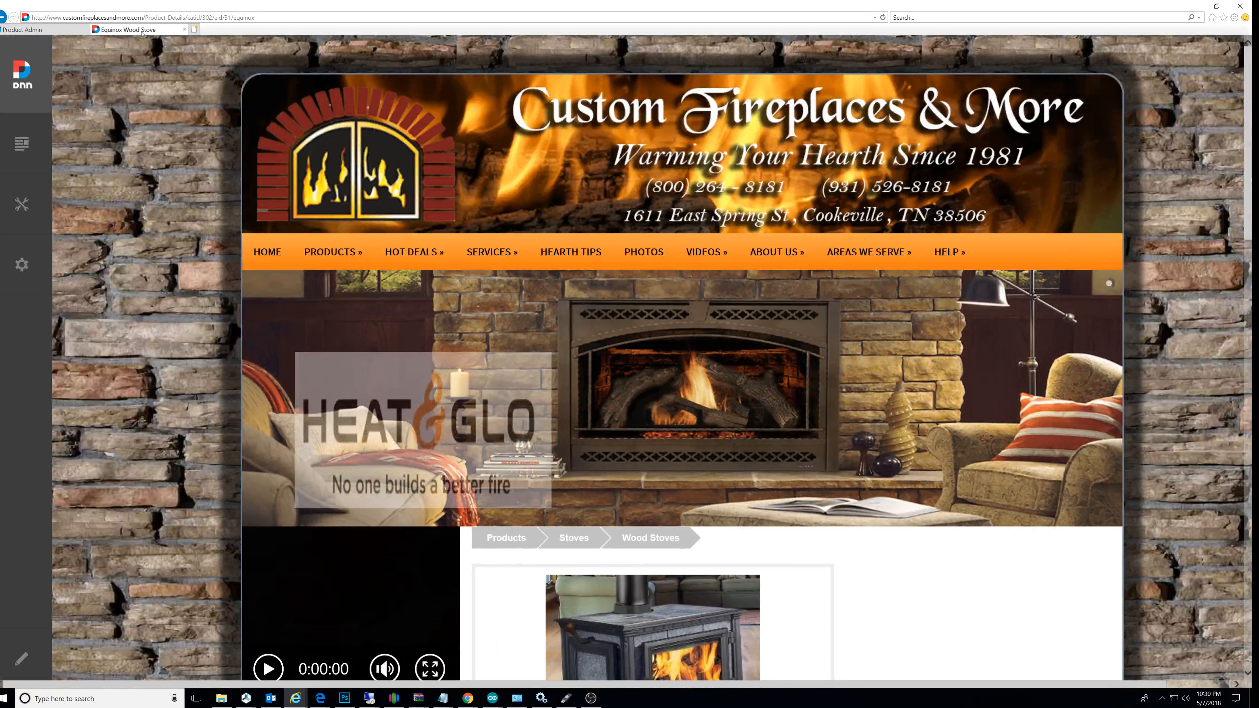
left_click(26, 30)
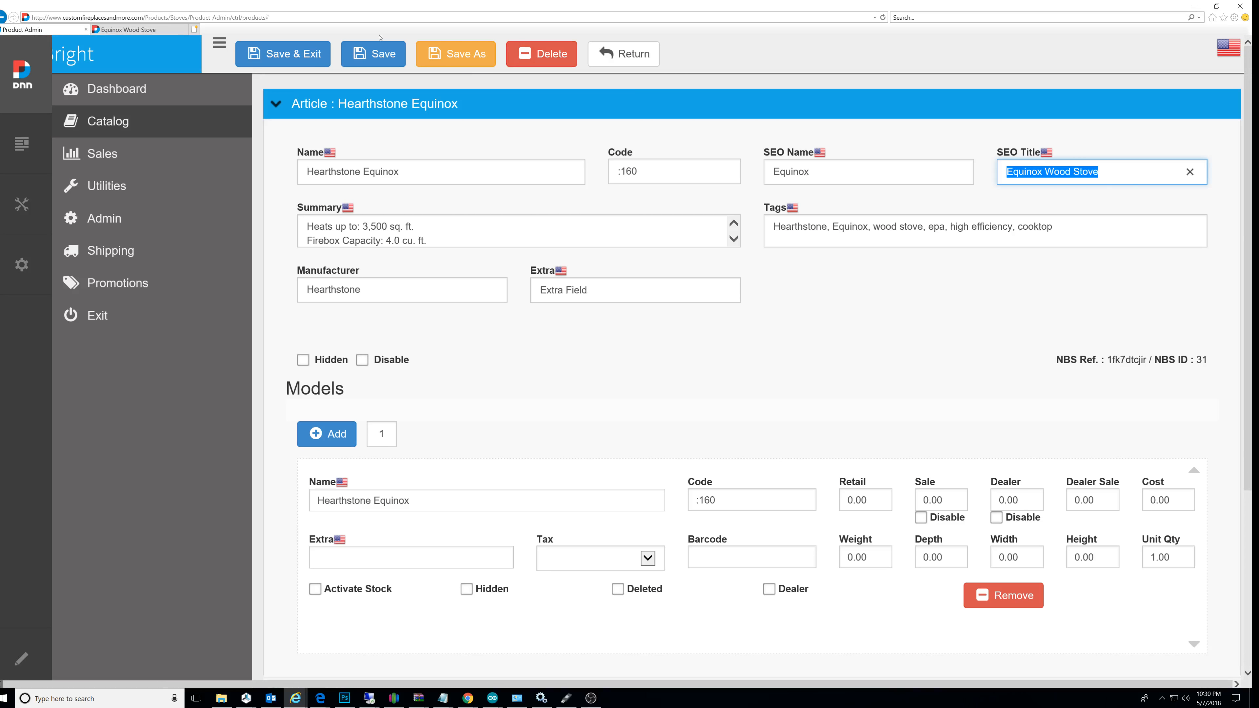
left_click(127, 30)
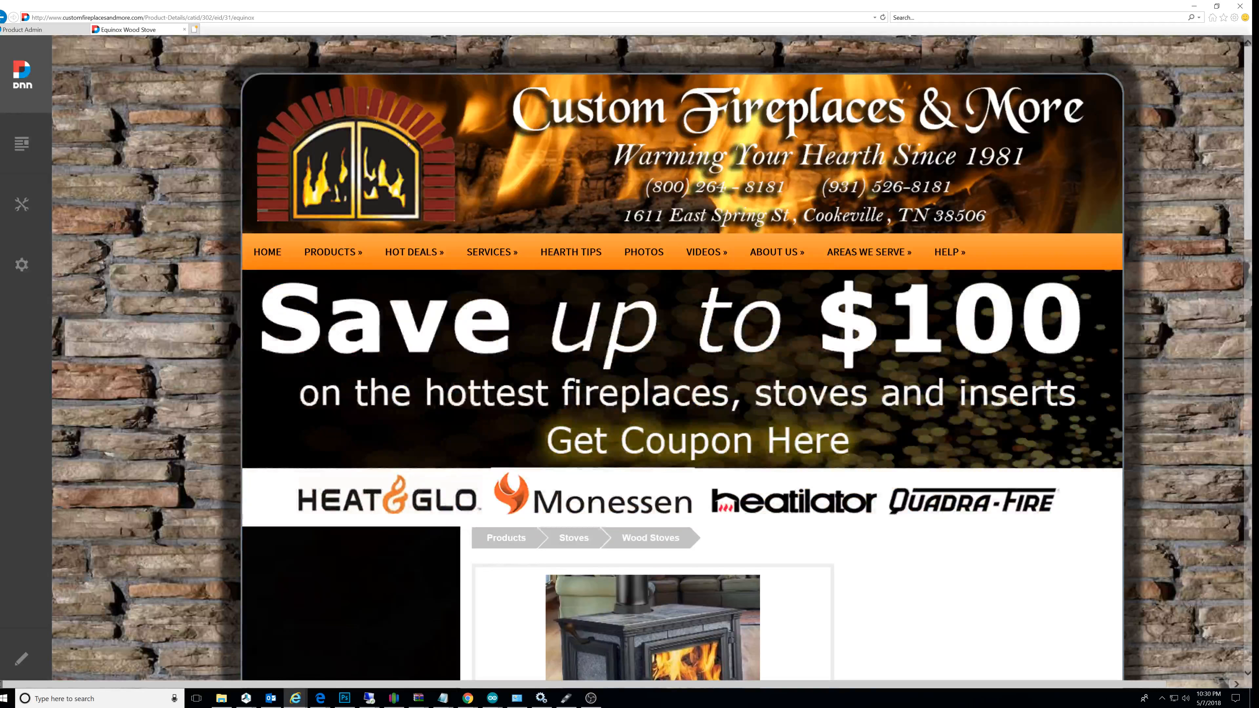
scroll(584, 259, "down", 10)
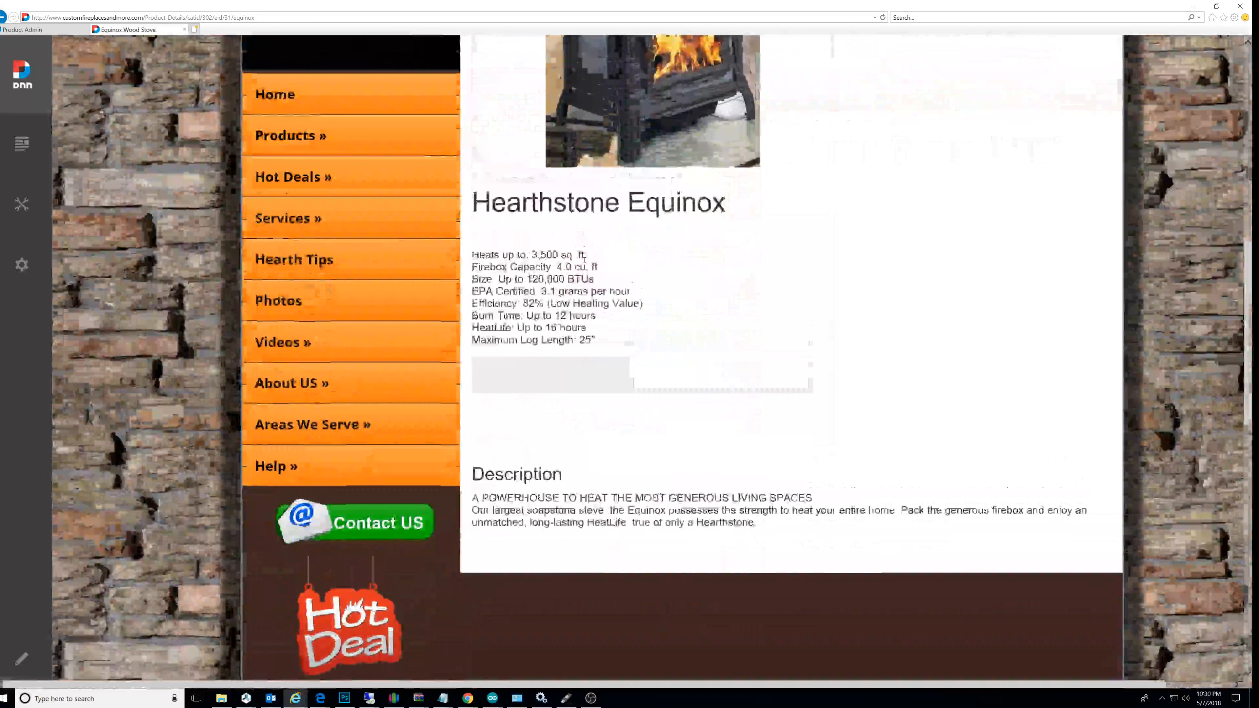
scroll(585, 259, "up", 4)
left_click(43, 30)
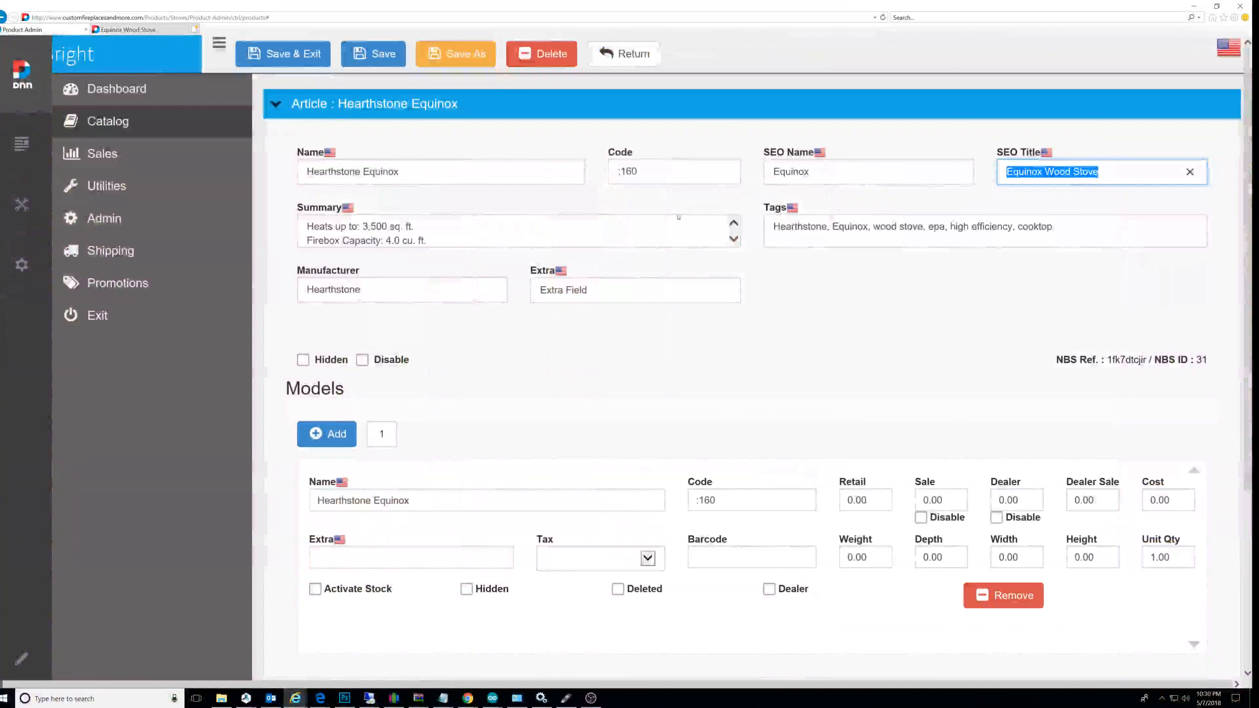
Step: Review Hearthstone Equinox's Tags, Manufacturer and Extra fields, and the name of its model under Models
triple_click(1070, 242)
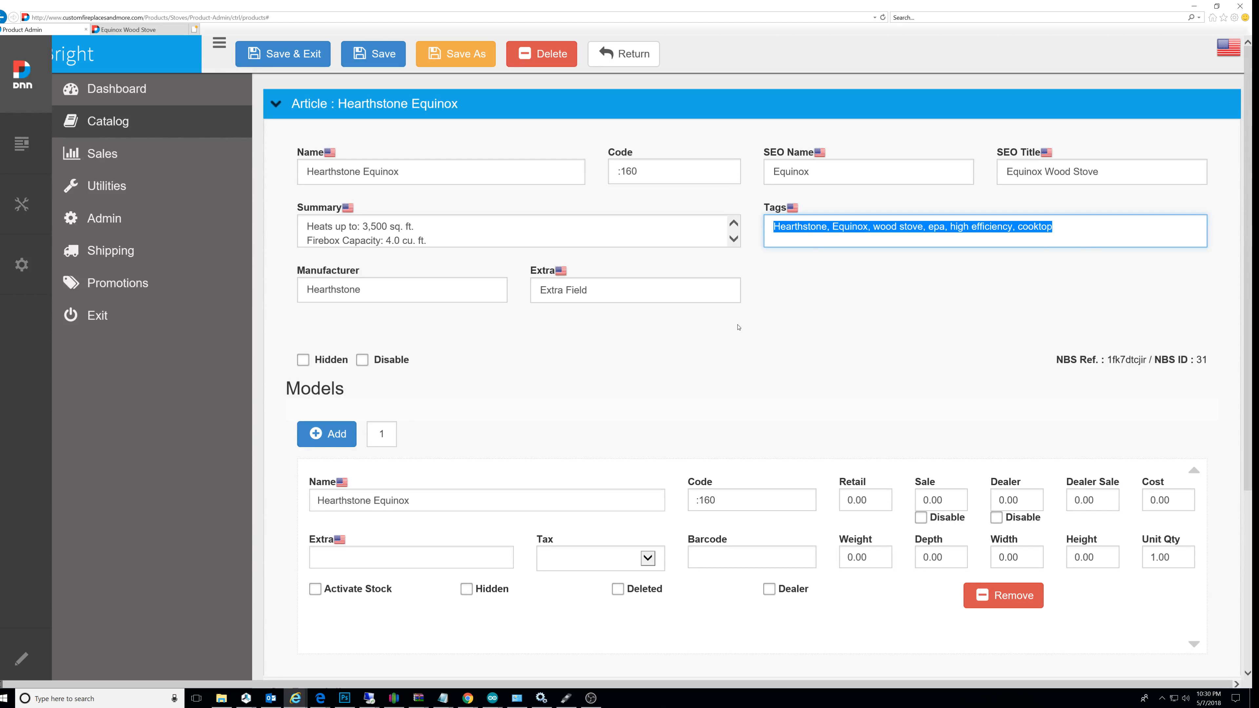
left_click(391, 281)
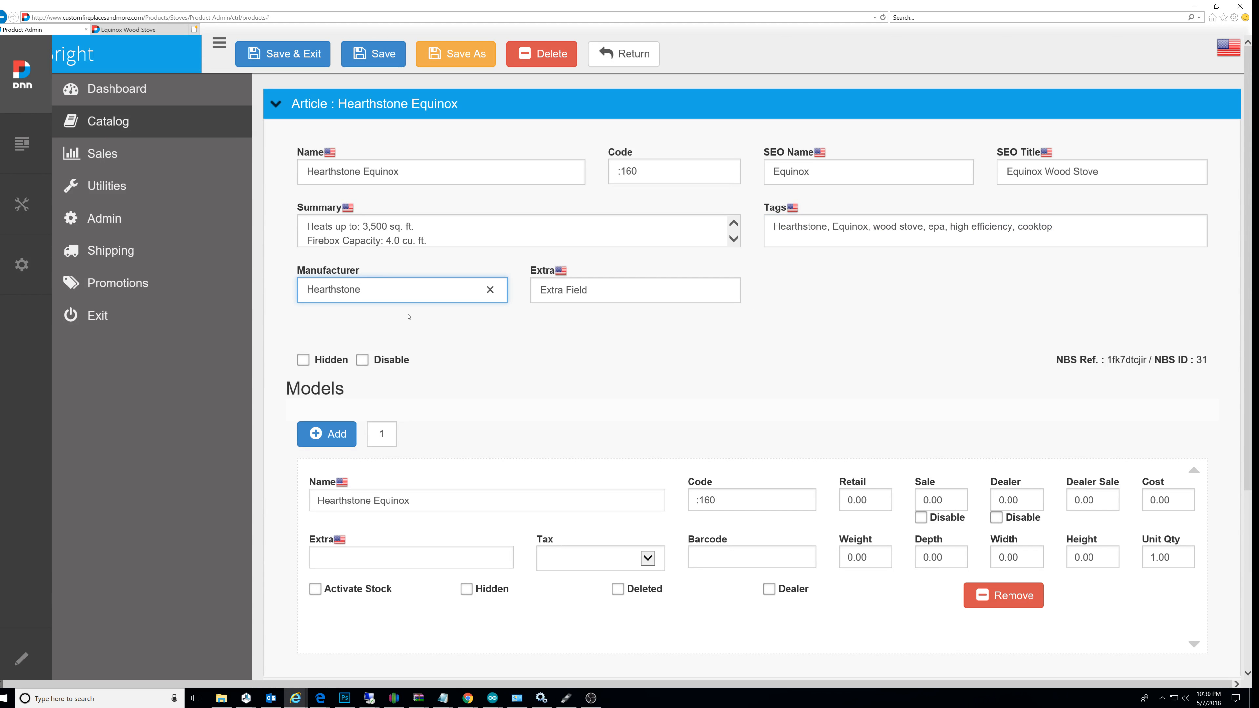
left_click(541, 288)
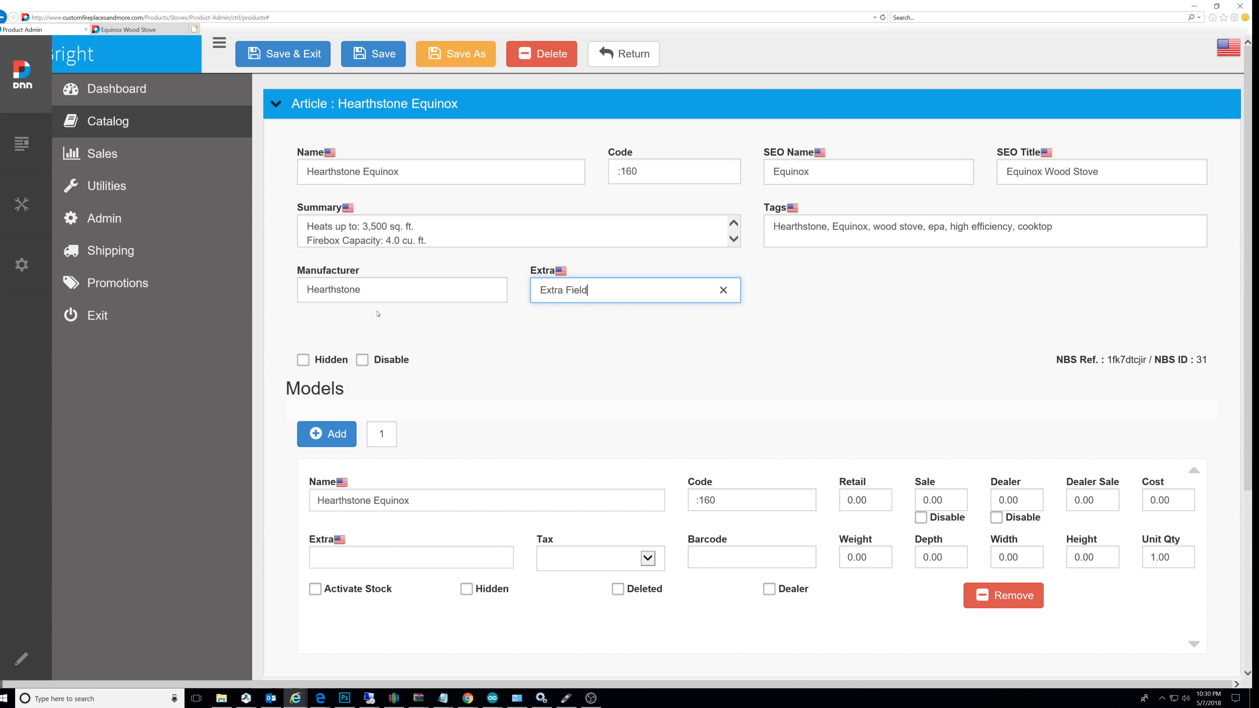
scroll(346, 314, "down", 1)
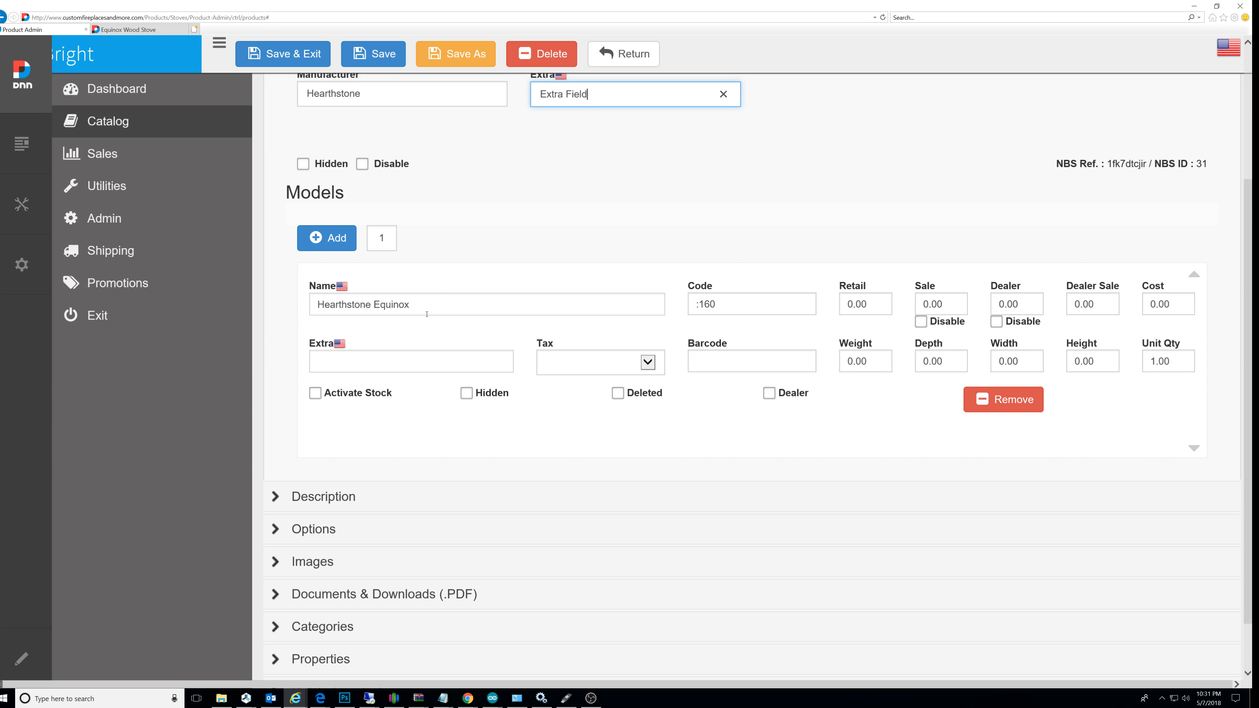
scroll(426, 314, "down", 1)
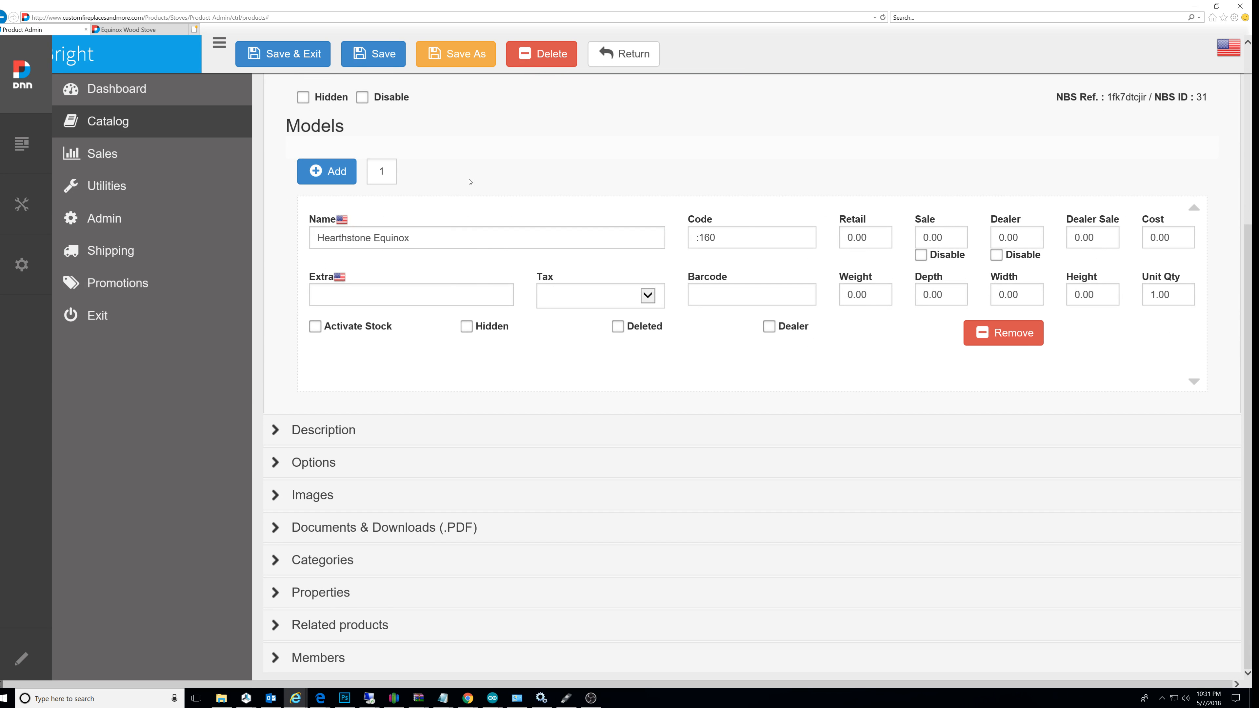
left_click_drag(442, 233, 320, 239)
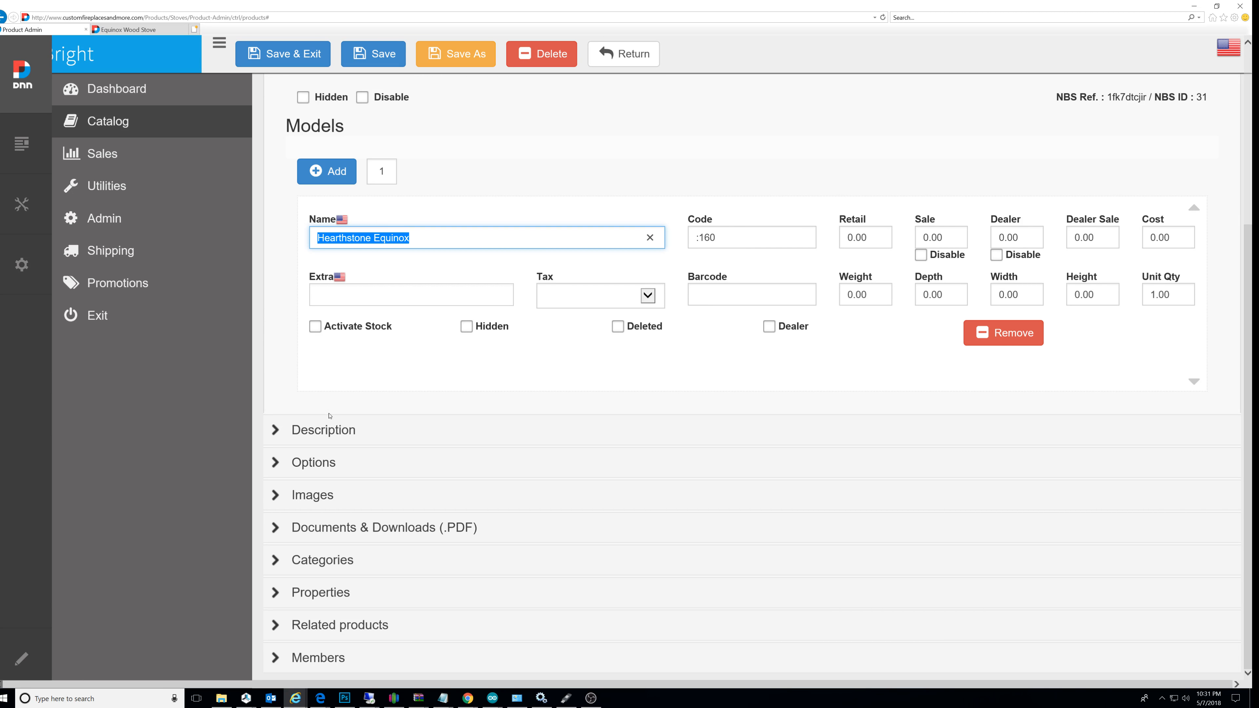
Step: Compare Hearthstone Equinox's Description text with how it is displayed on the public product page, and return to the article editor
left_click(342, 429)
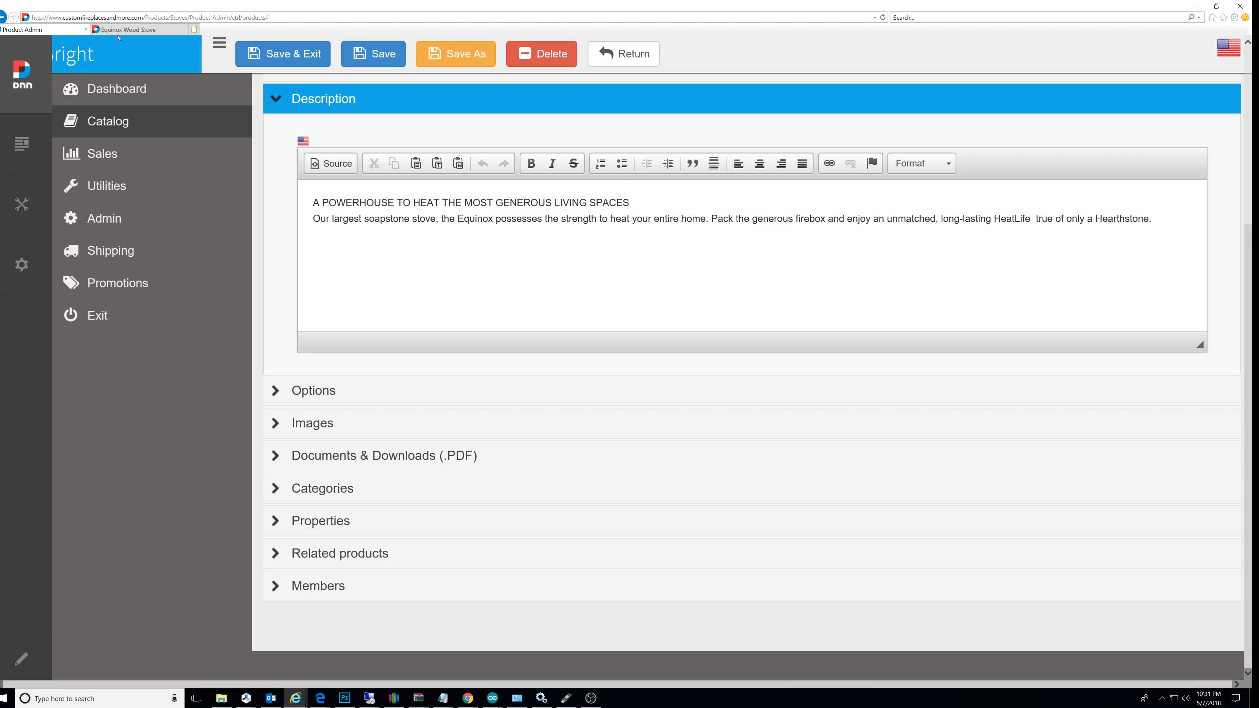
left_click(128, 29)
scroll(746, 230, "down", 10)
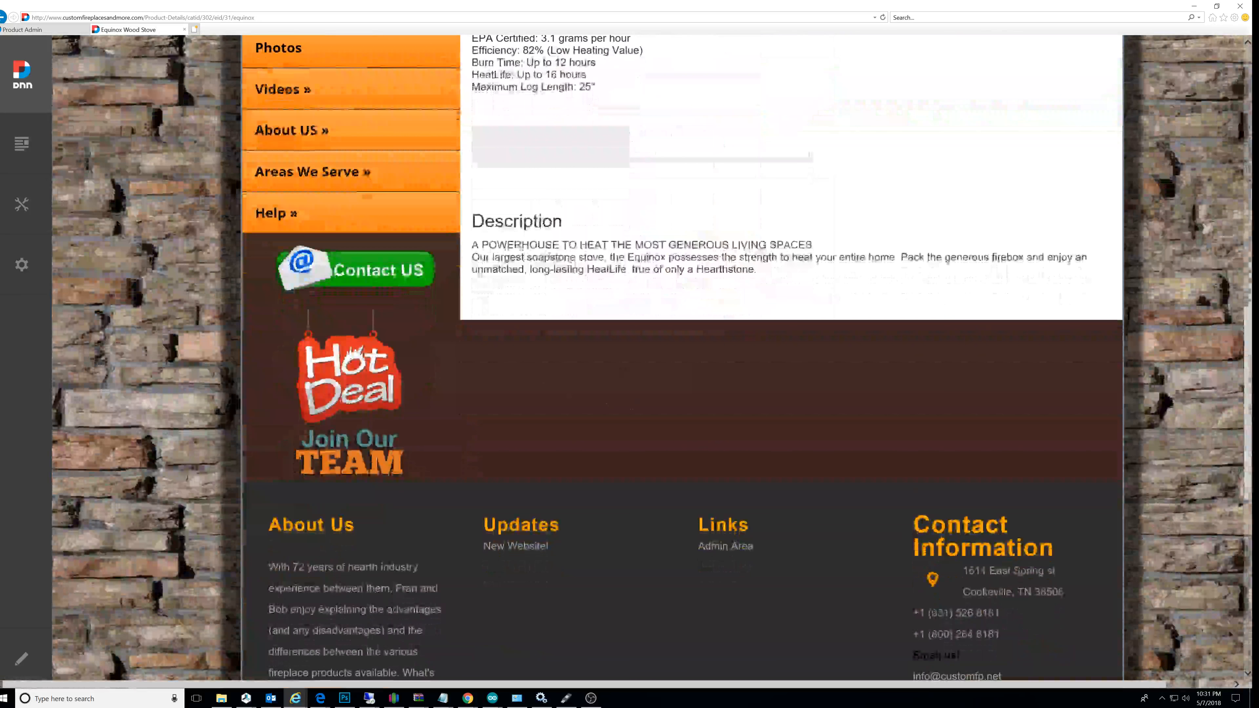
double_click(746, 230)
left_click_drag(746, 230, 840, 270)
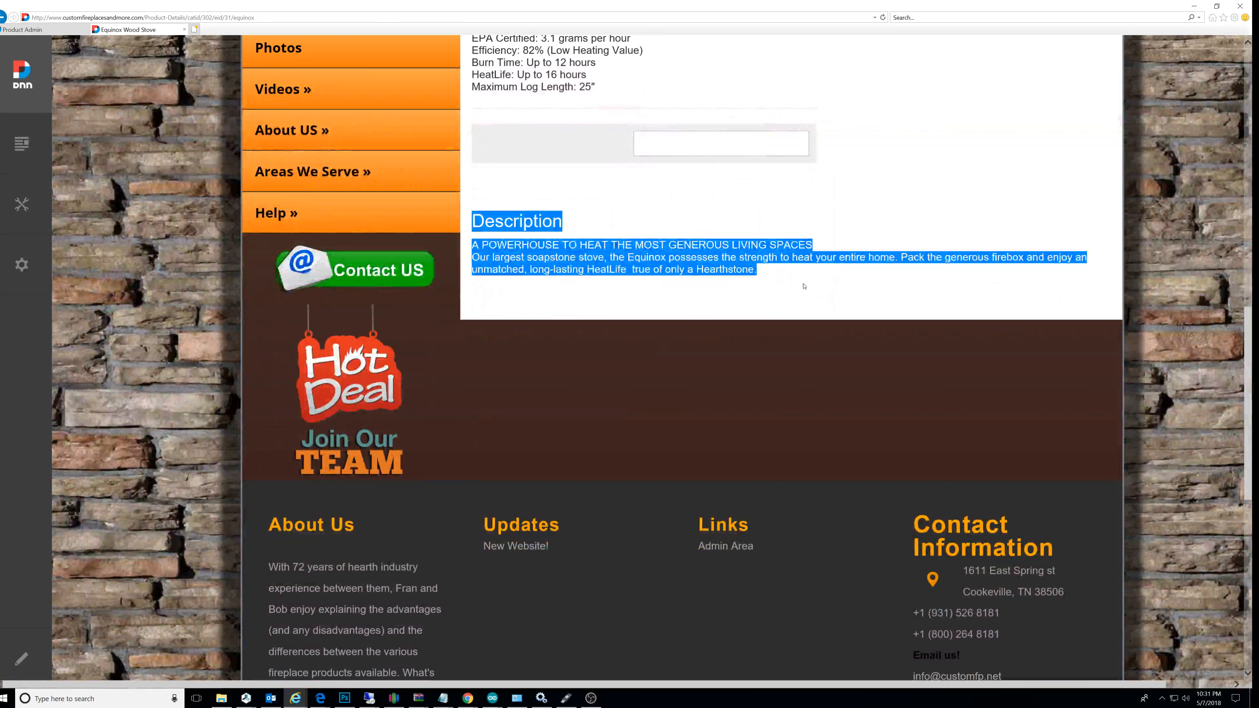
scroll(694, 264, "up", 12)
scroll(674, 337, "down", 4)
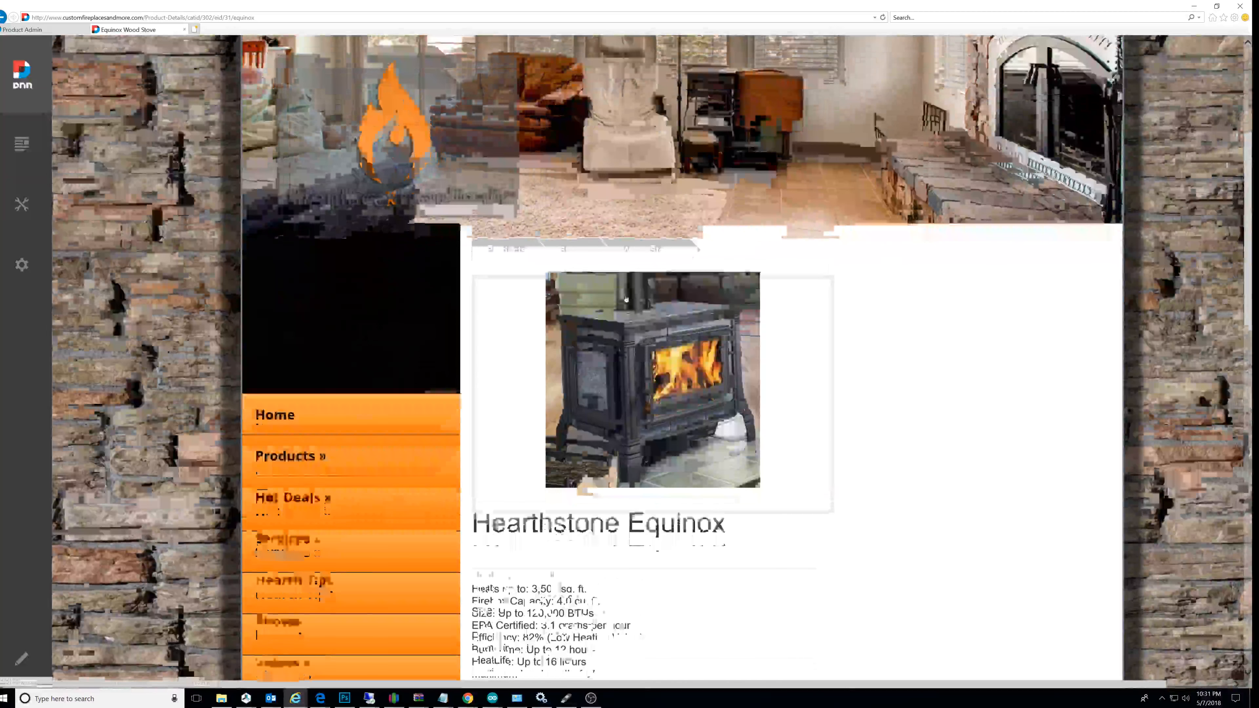
left_click(22, 29)
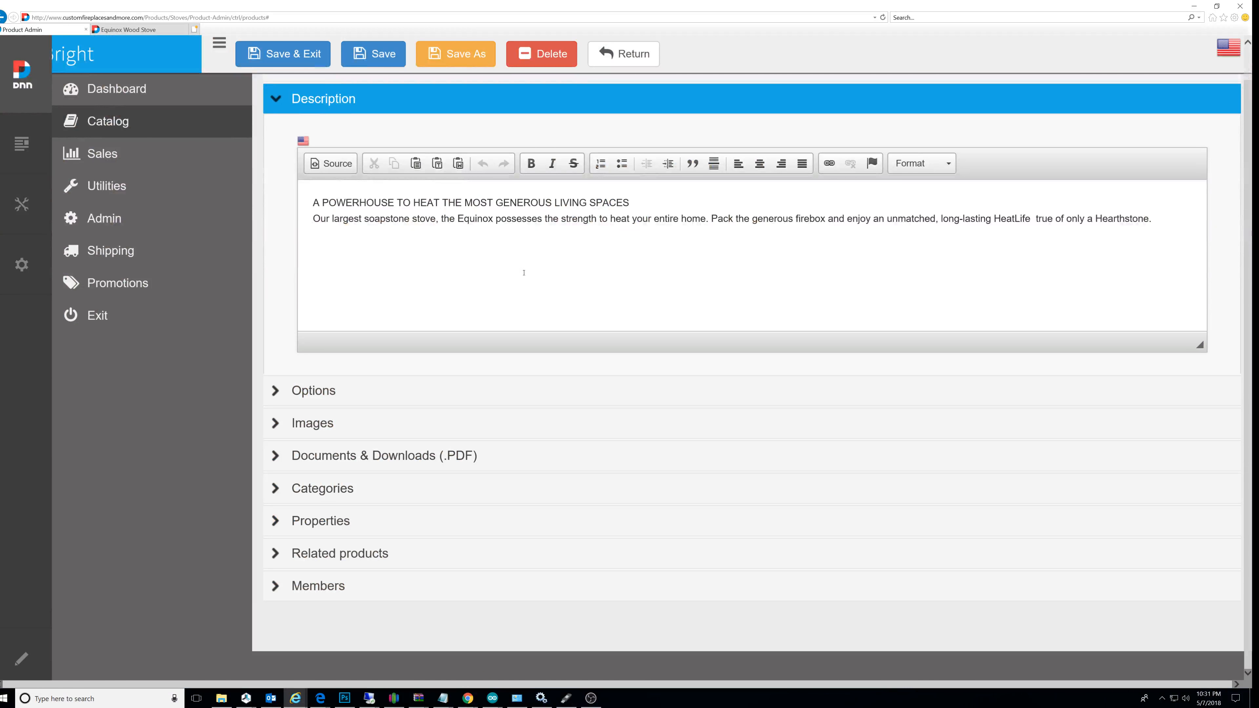
Step: Review the article's Options section and the caption of the existing stove picture in its Images section
left_click(274, 397)
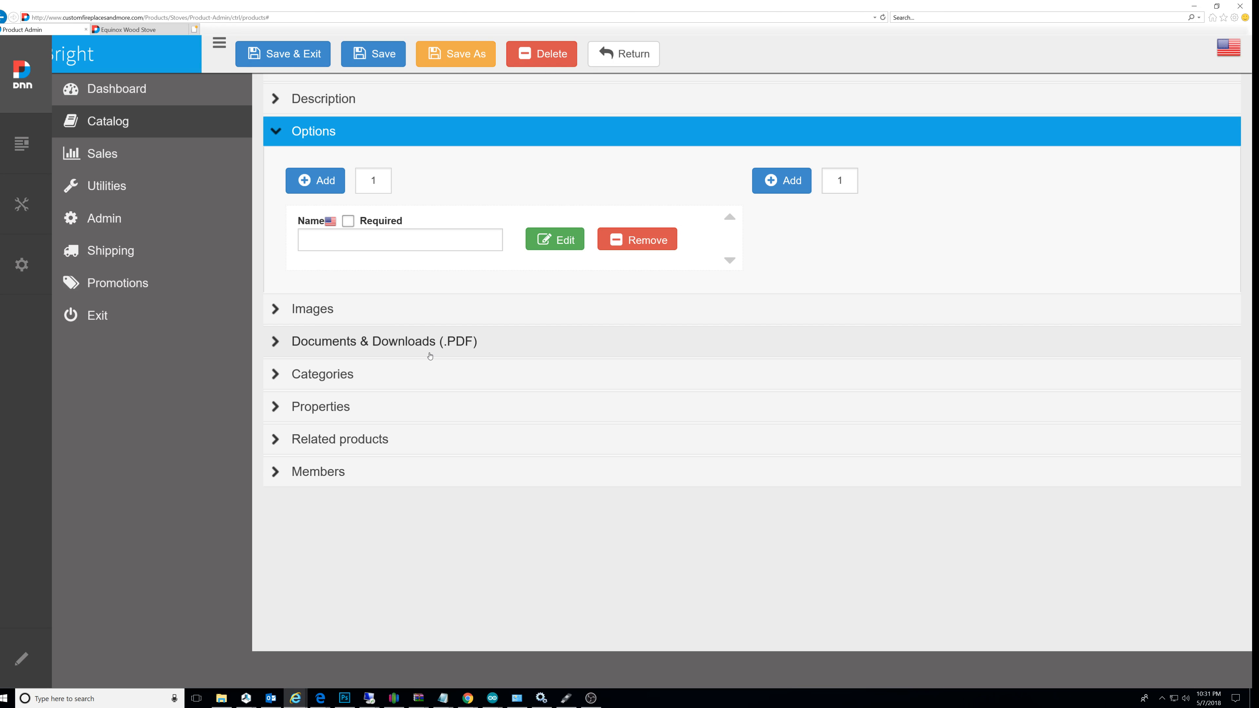
left_click(292, 314)
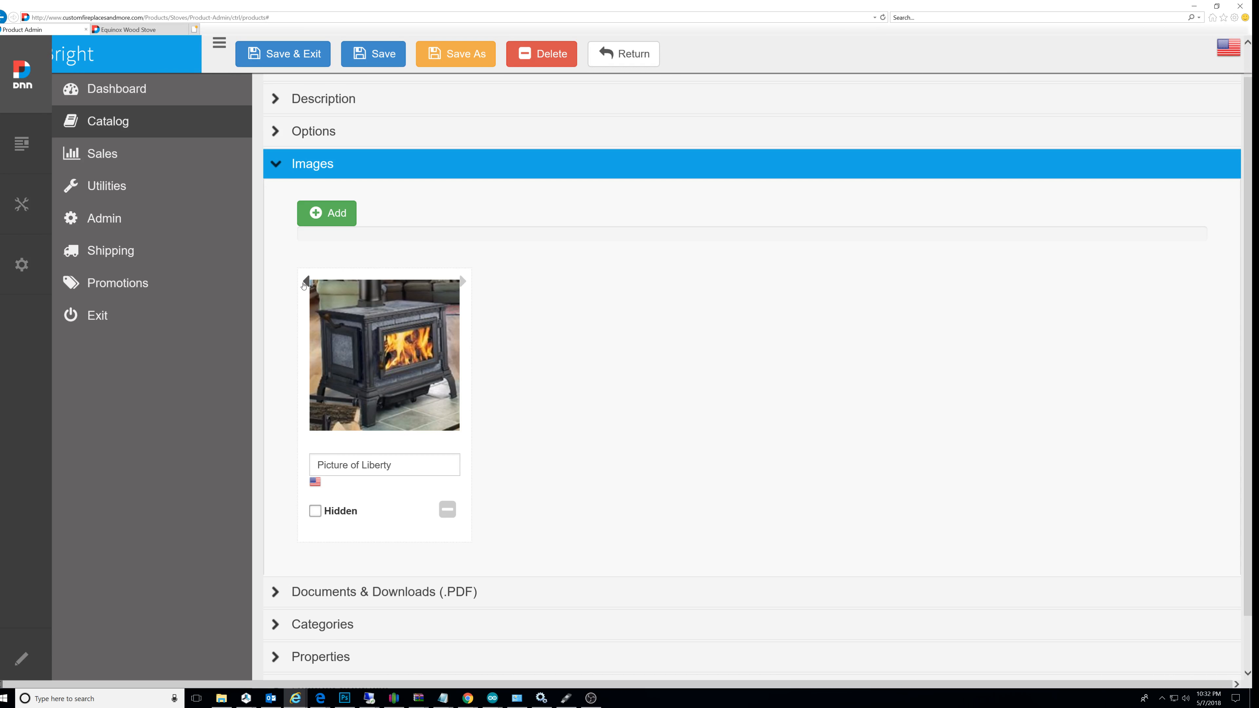
left_click(413, 464)
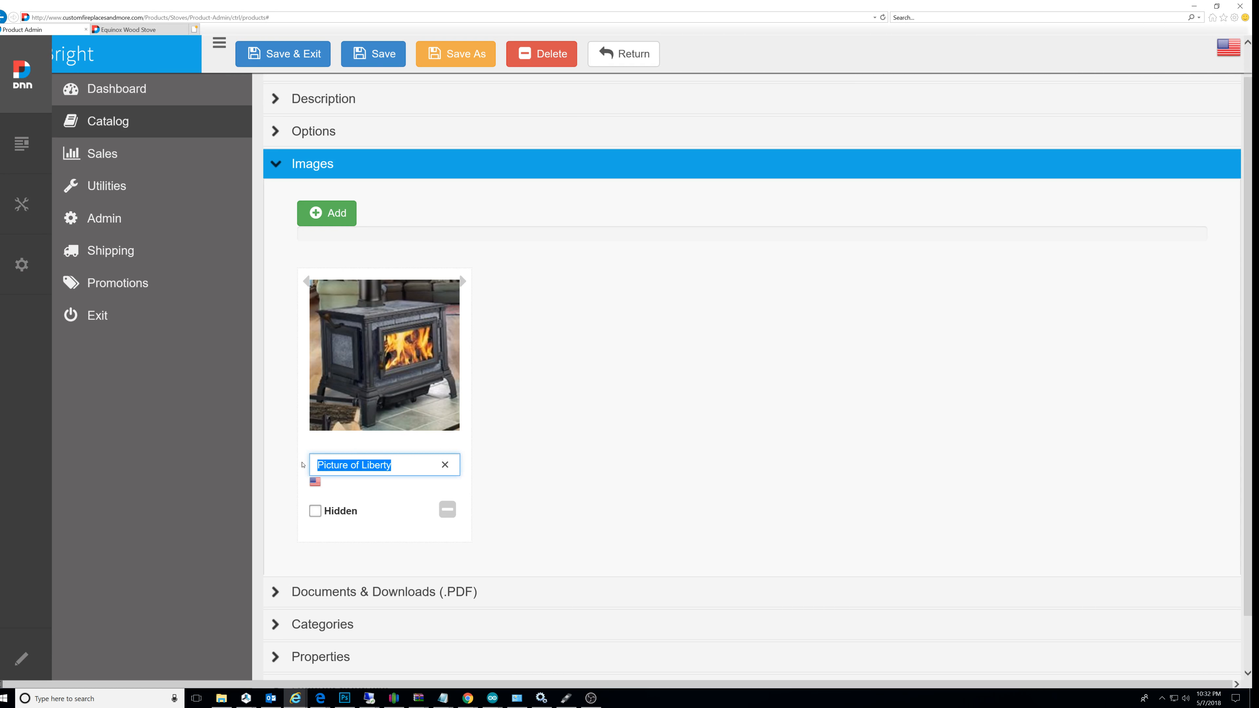
left_click_drag(413, 464, 314, 468)
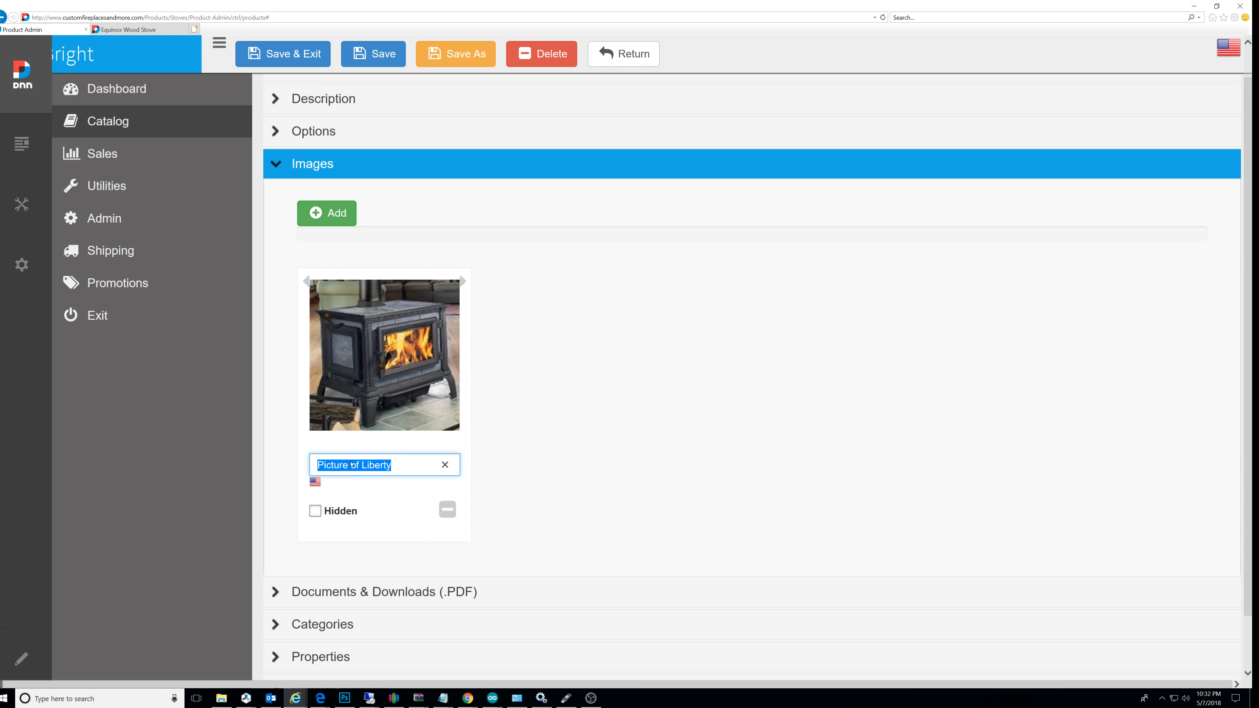
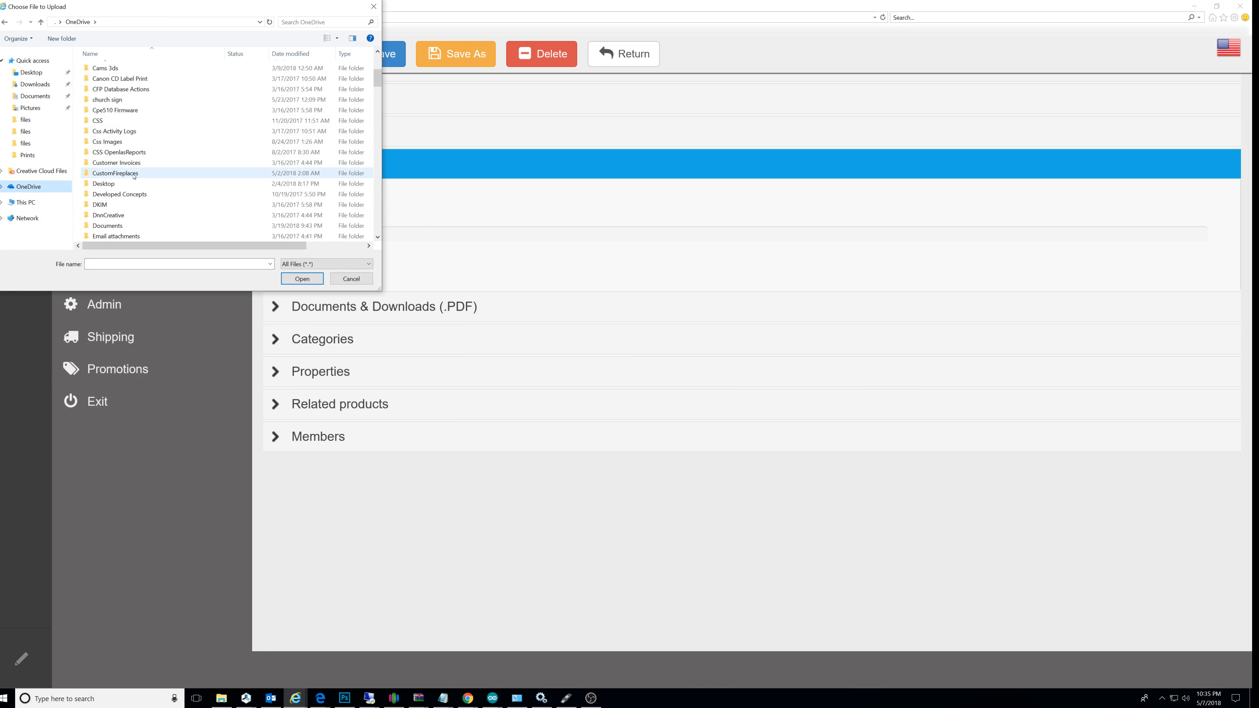
Step: Browse to the Website Images folder inside OneDrive's CustomFireplaces folder to choose a file to upload
double_click(130, 173)
scroll(124, 186, "down", 2)
left_click(121, 195)
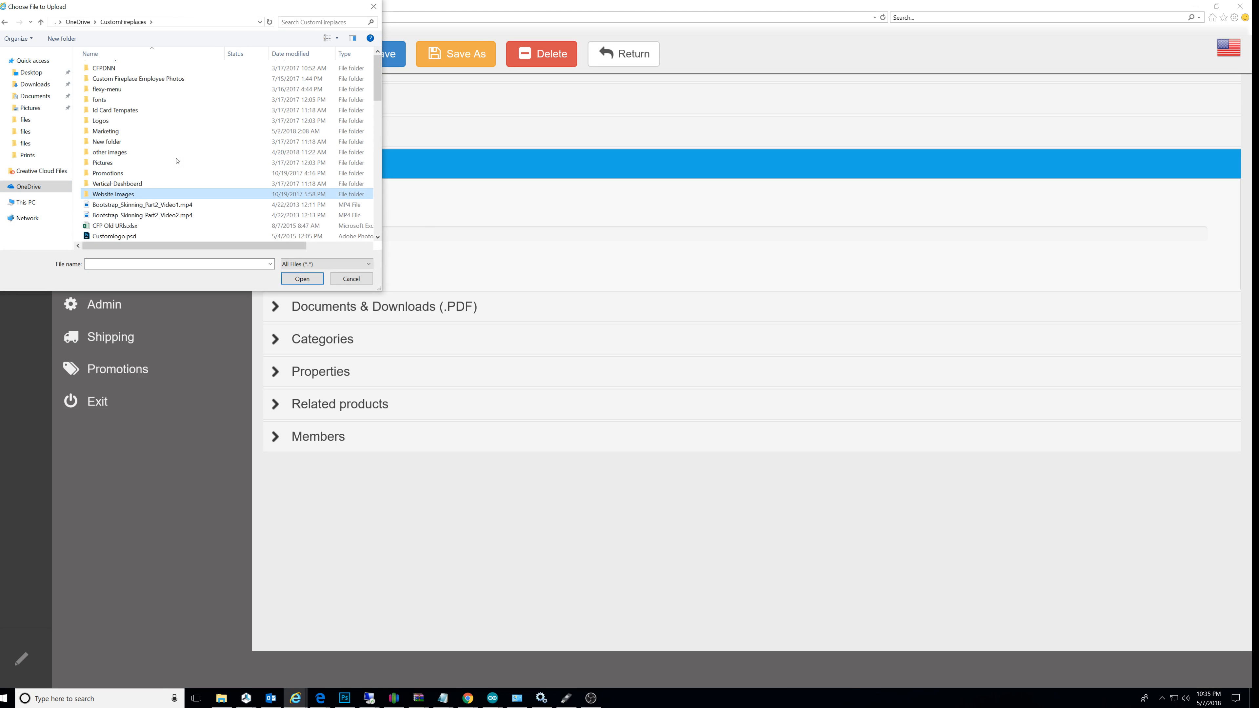
key("Return")
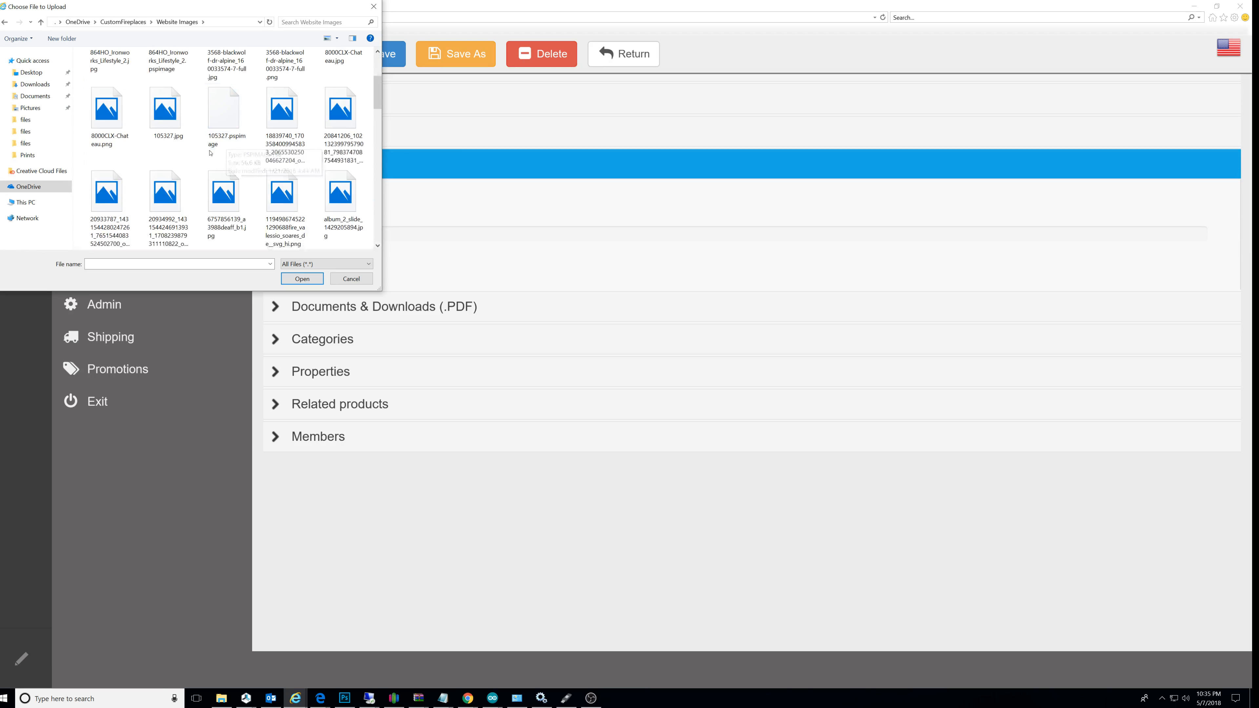
Step: Show the Website Images files as extra large icons and look through the folder for an image to upload
right_click(243, 118)
mouse_move(268, 123)
left_click(397, 135)
scroll(269, 127, "down", 10)
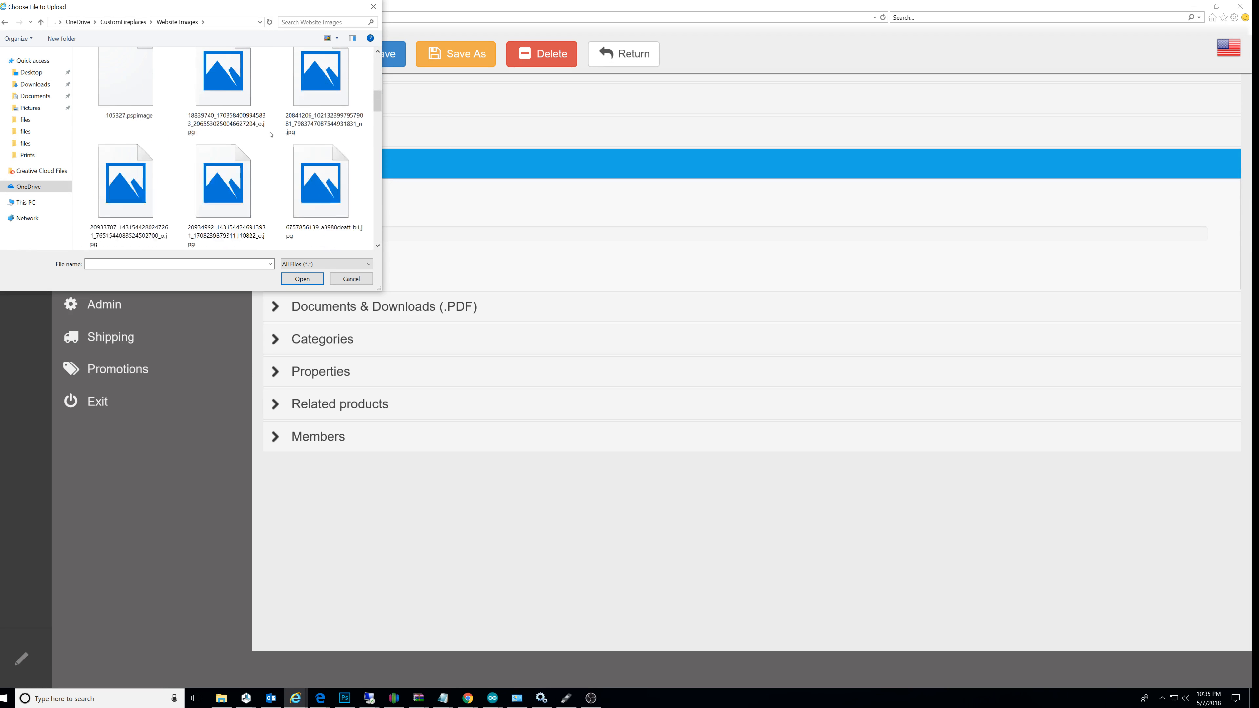
scroll(265, 150, "up", 5)
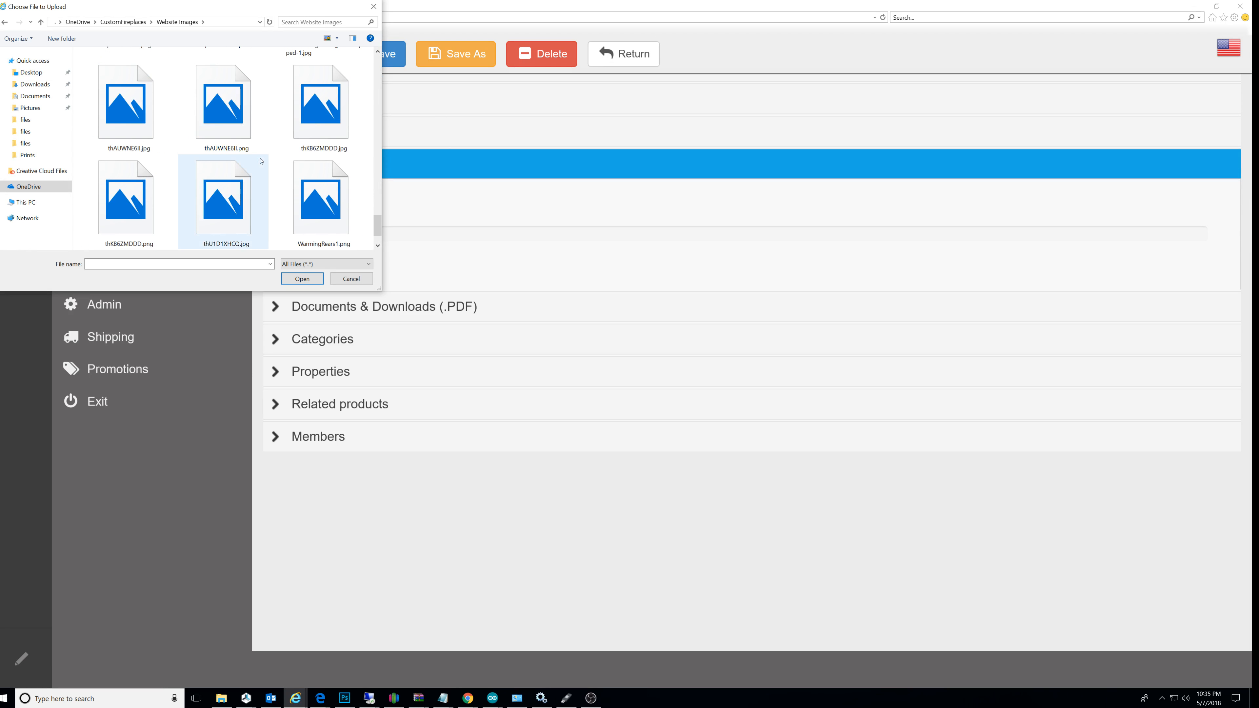
scroll(257, 158, "up", 5)
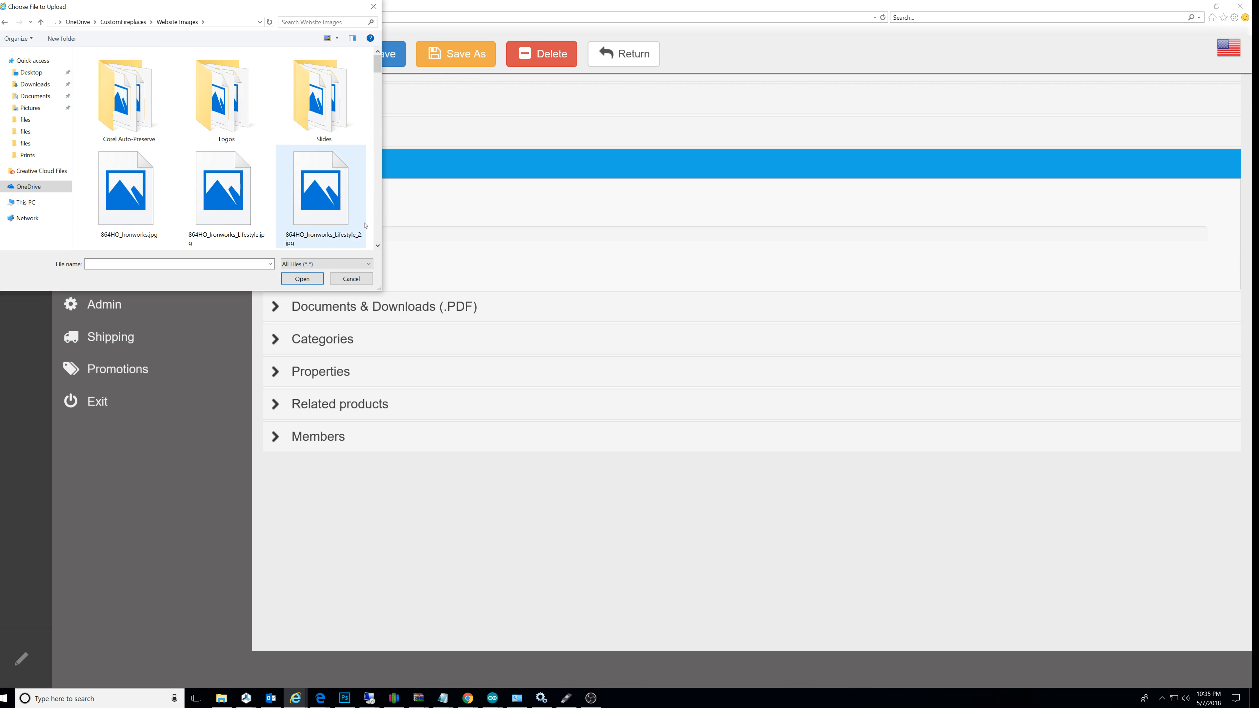
scroll(293, 186, "down", 1)
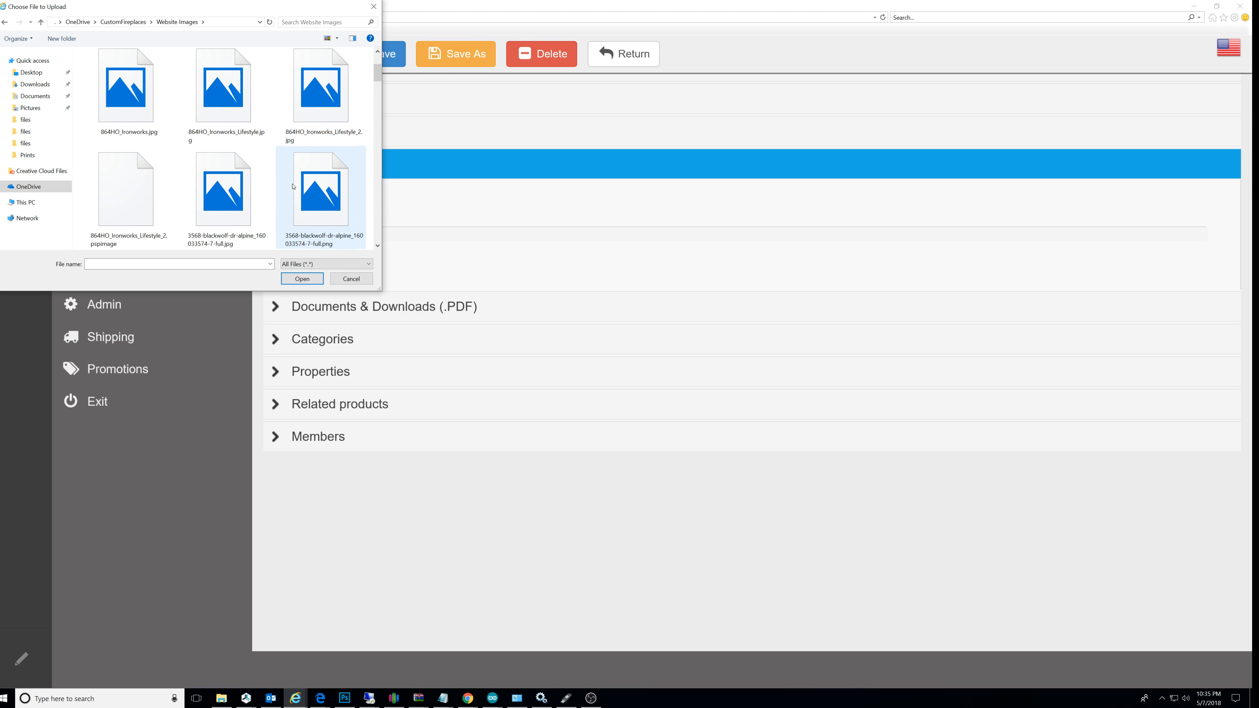
scroll(292, 187, "down", 3)
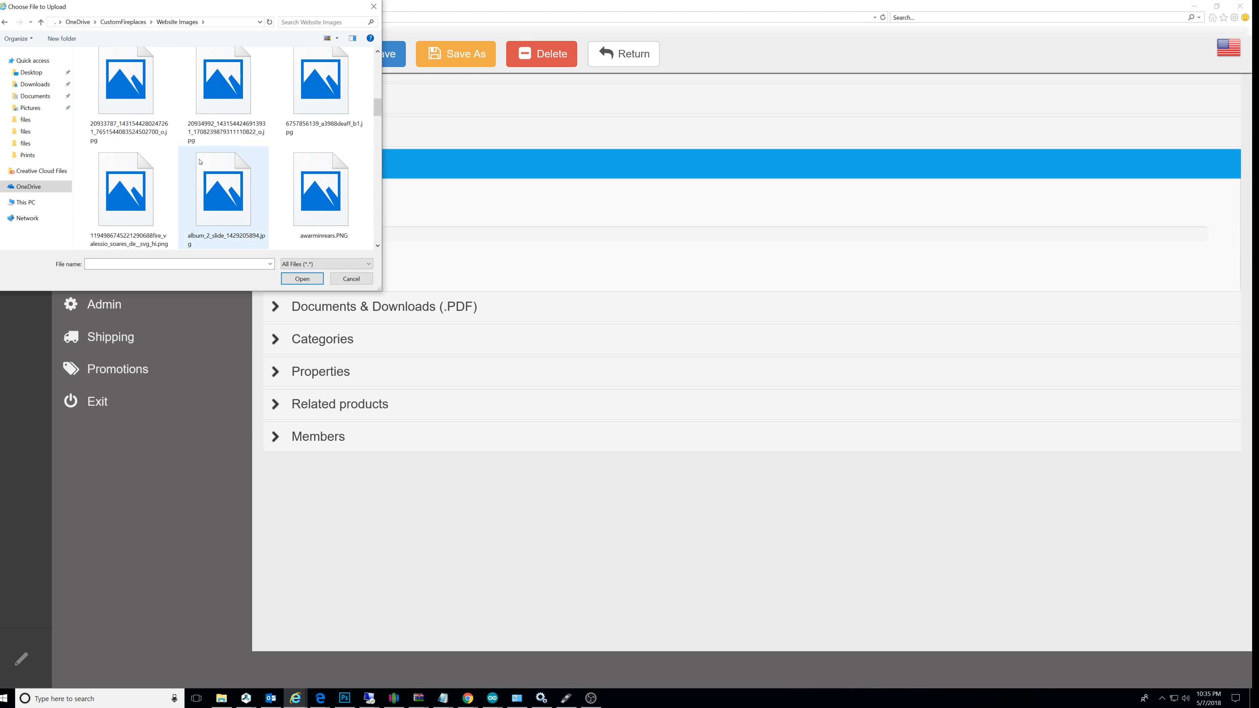
scroll(200, 161, "down", 3)
scroll(224, 163, "down", 1)
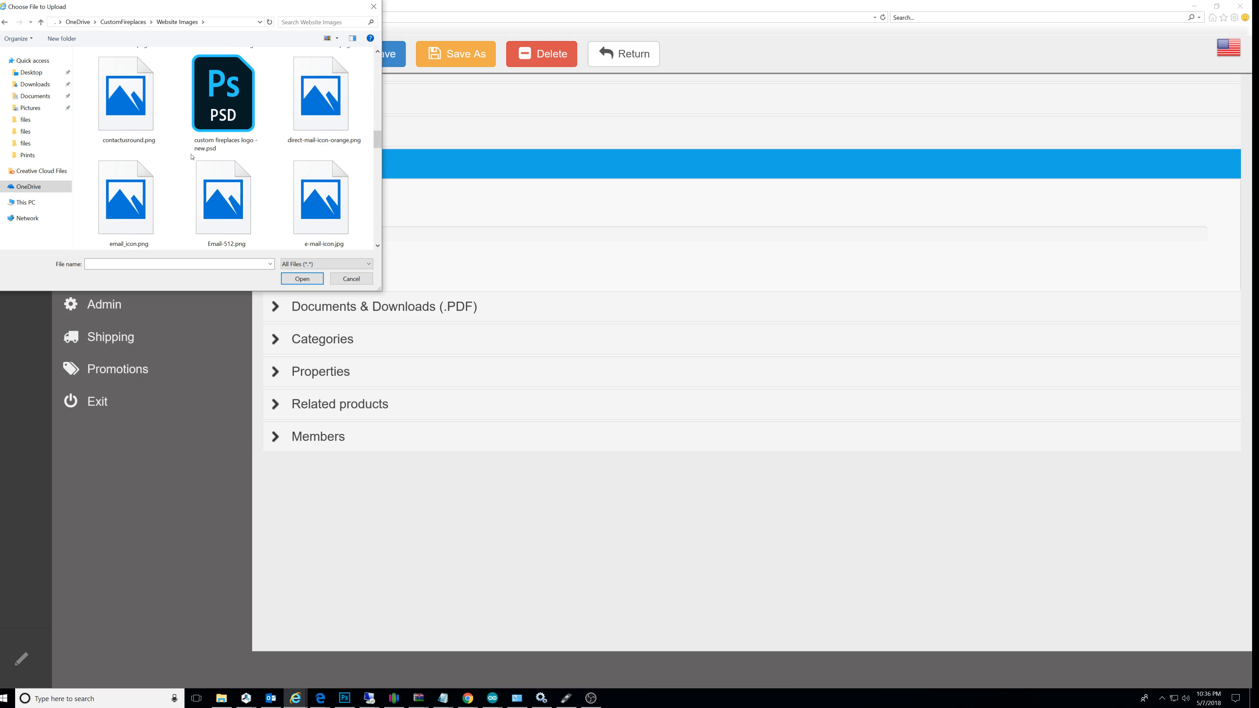
scroll(243, 174, "down", 3)
scroll(248, 179, "down", 4)
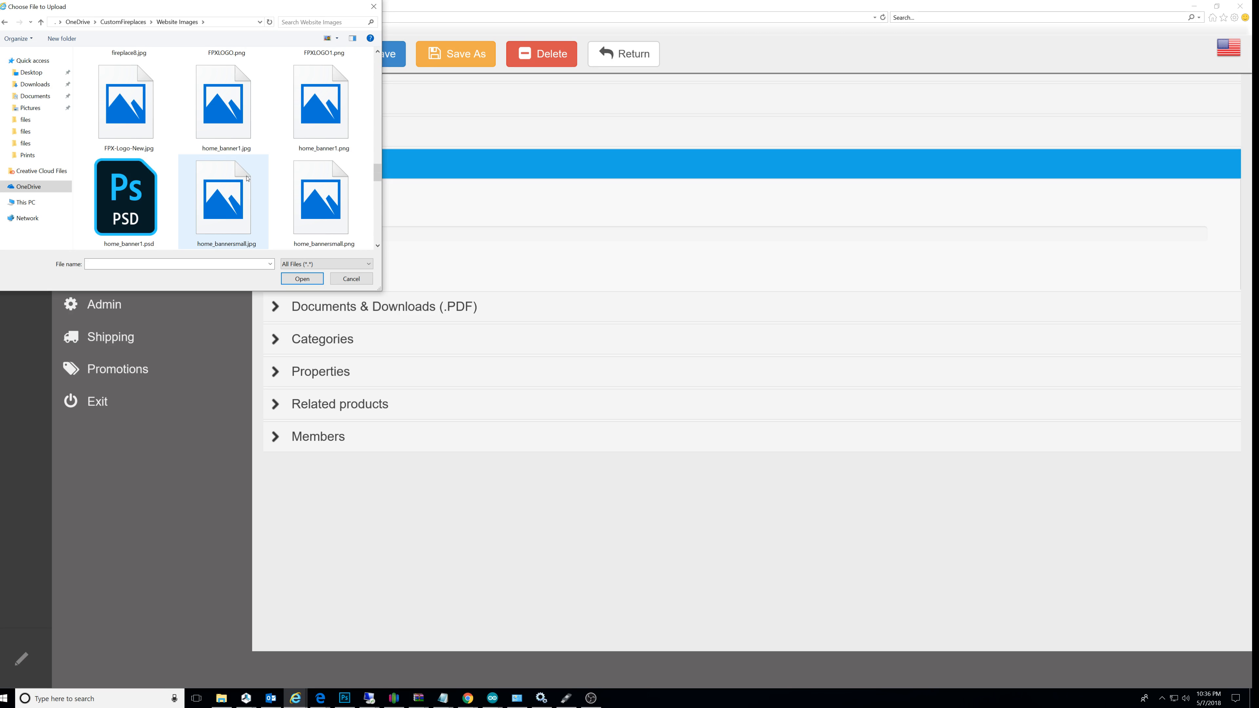
scroll(252, 186, "down", 1)
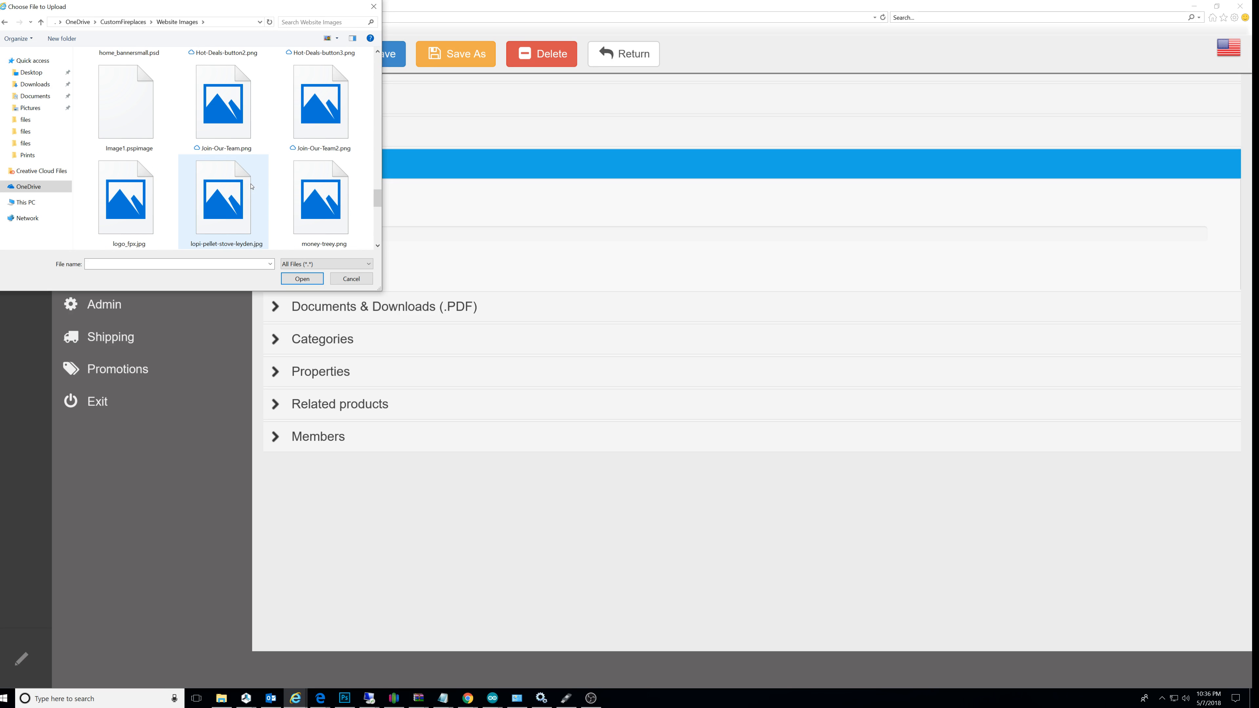
scroll(249, 145, "down", 1)
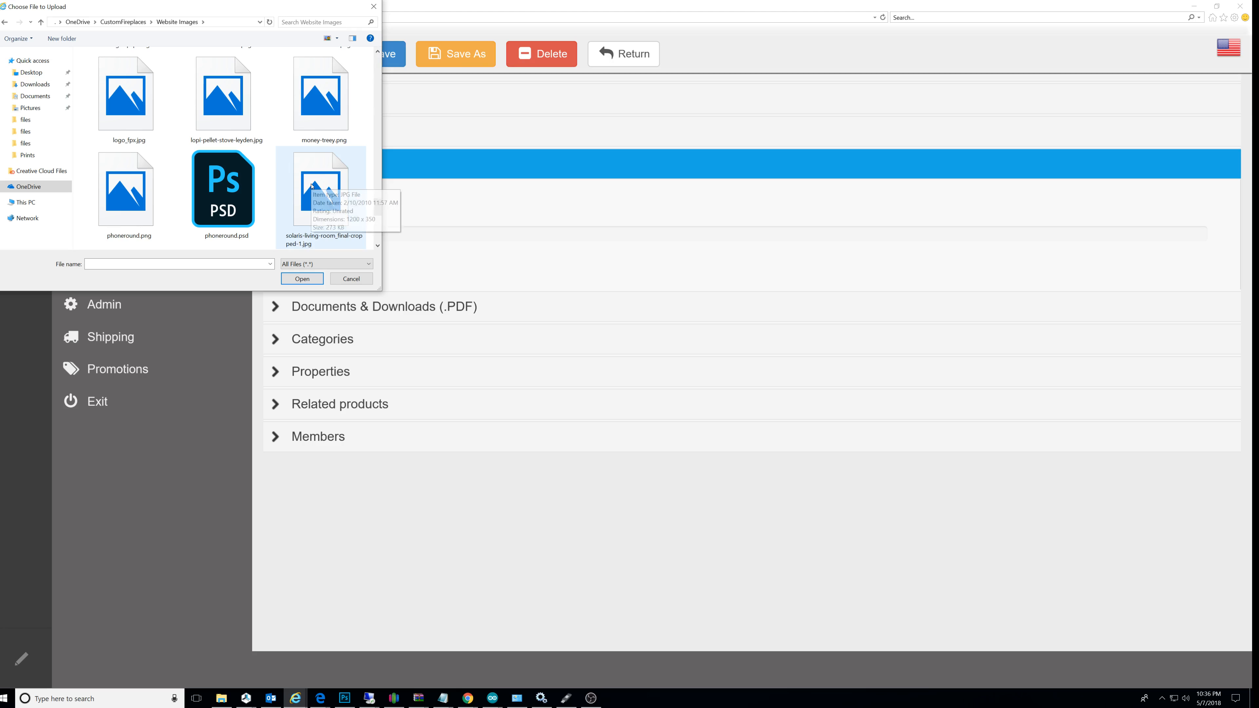
scroll(260, 197, "down", 1)
scroll(273, 196, "down", 2)
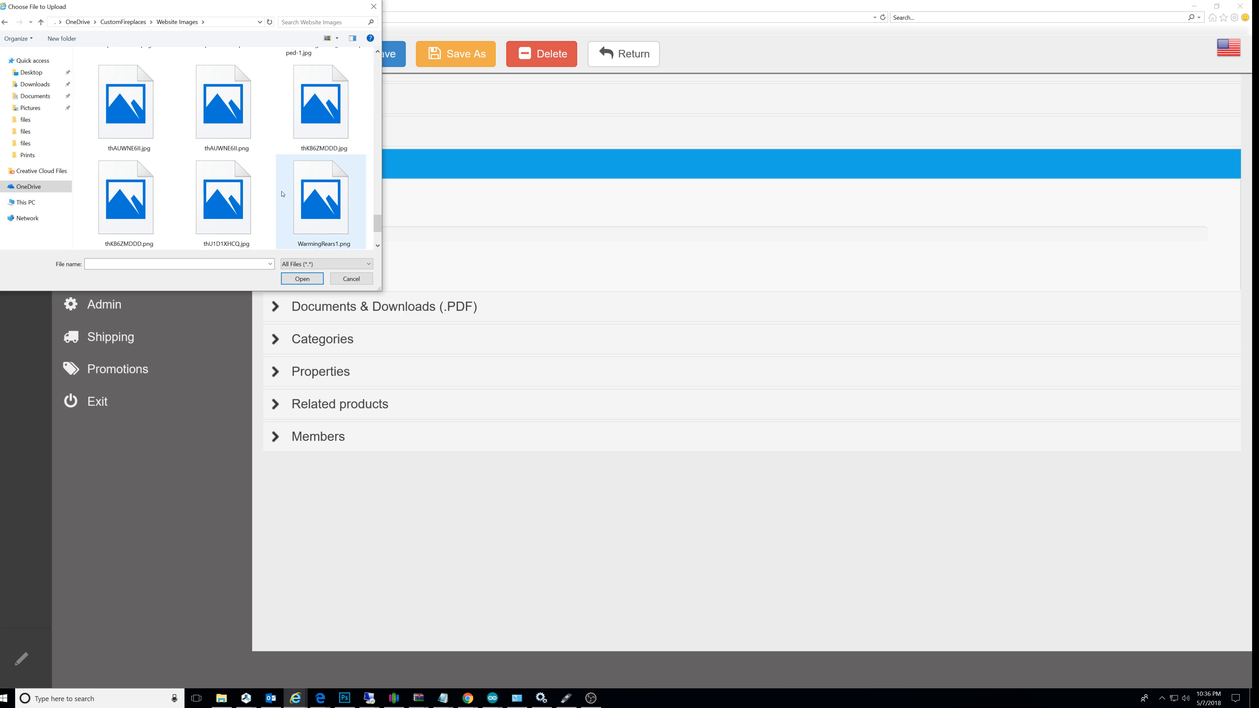
Step: Open thJ1D1XHCQ.jpg with the Edit with Photos command to check the picture
left_click(232, 138)
right_click(227, 130)
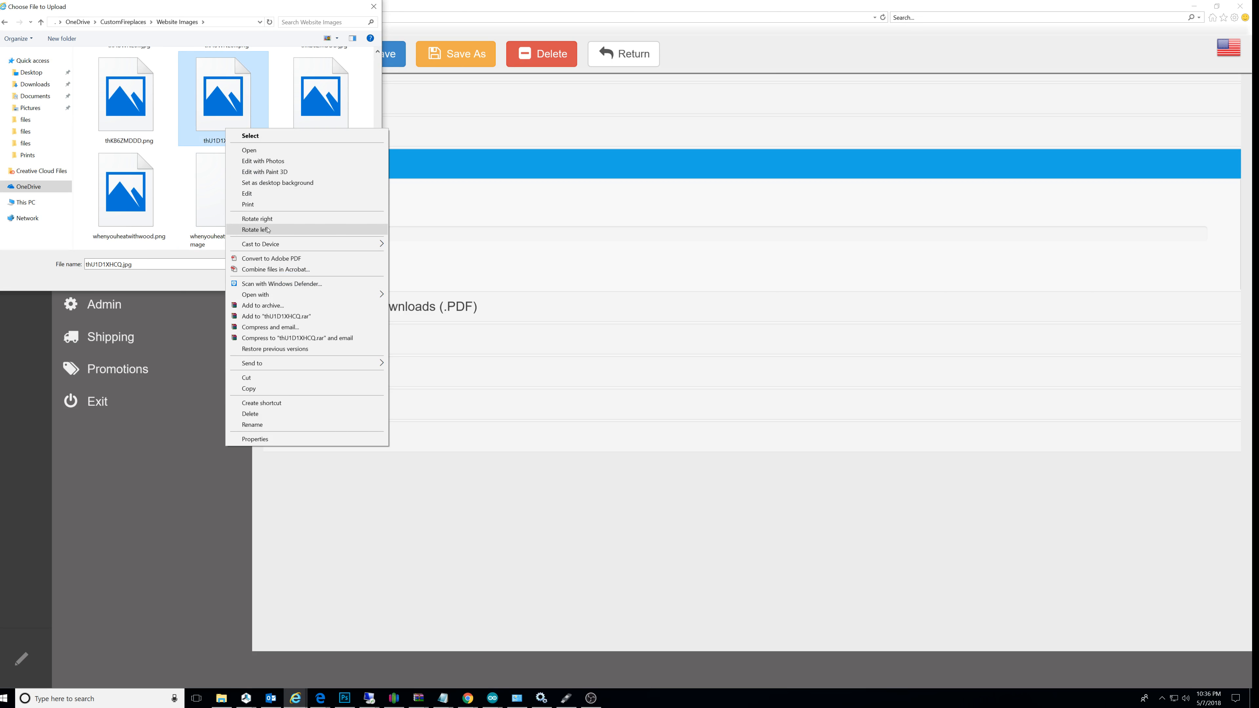
left_click(267, 162)
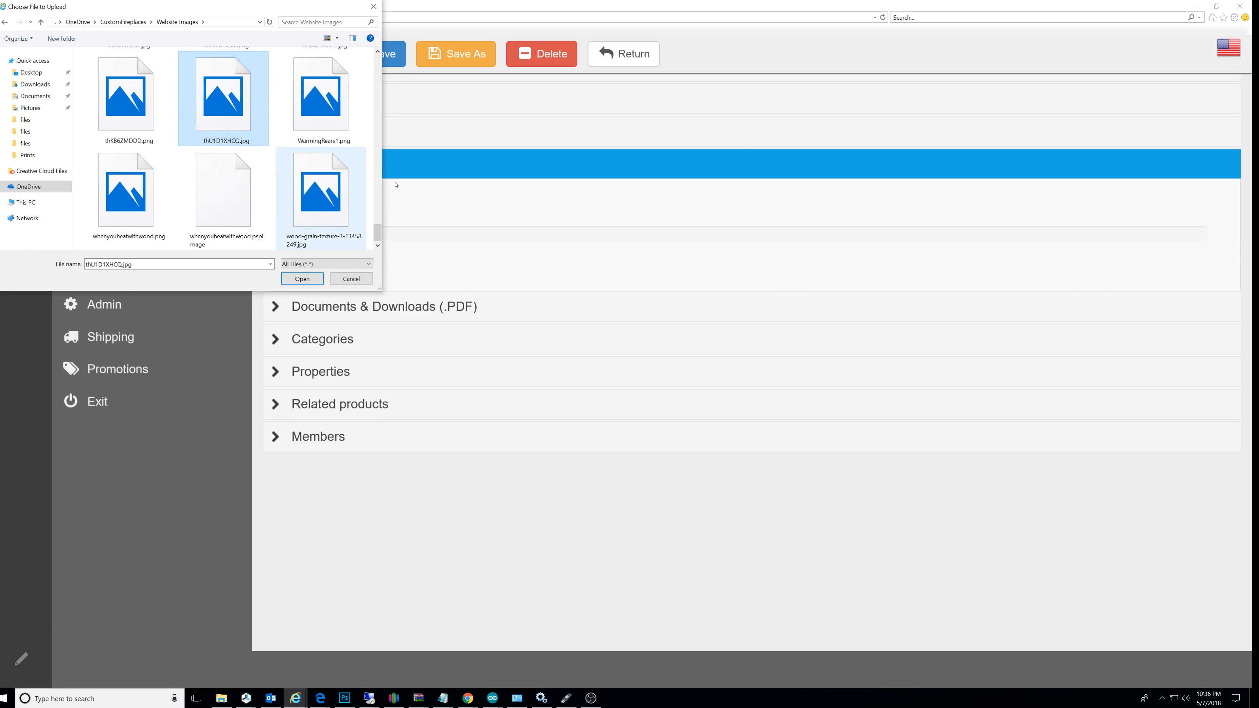
Step: Switch the file view to smaller icons and choose thJ1D1XHCQ.jpg for upload to the article's Images section
right_click(366, 194)
mouse_move(426, 199)
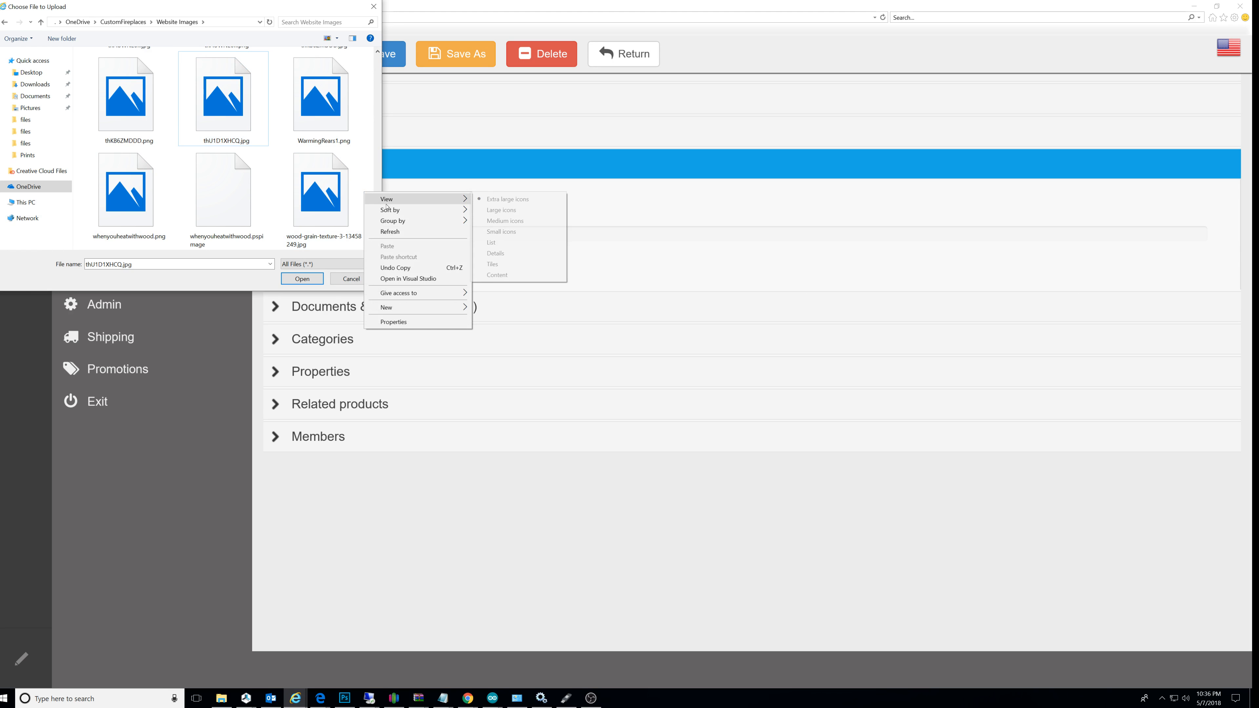
left_click(531, 215)
scroll(263, 132, "up", 5)
scroll(291, 234, "down", 3)
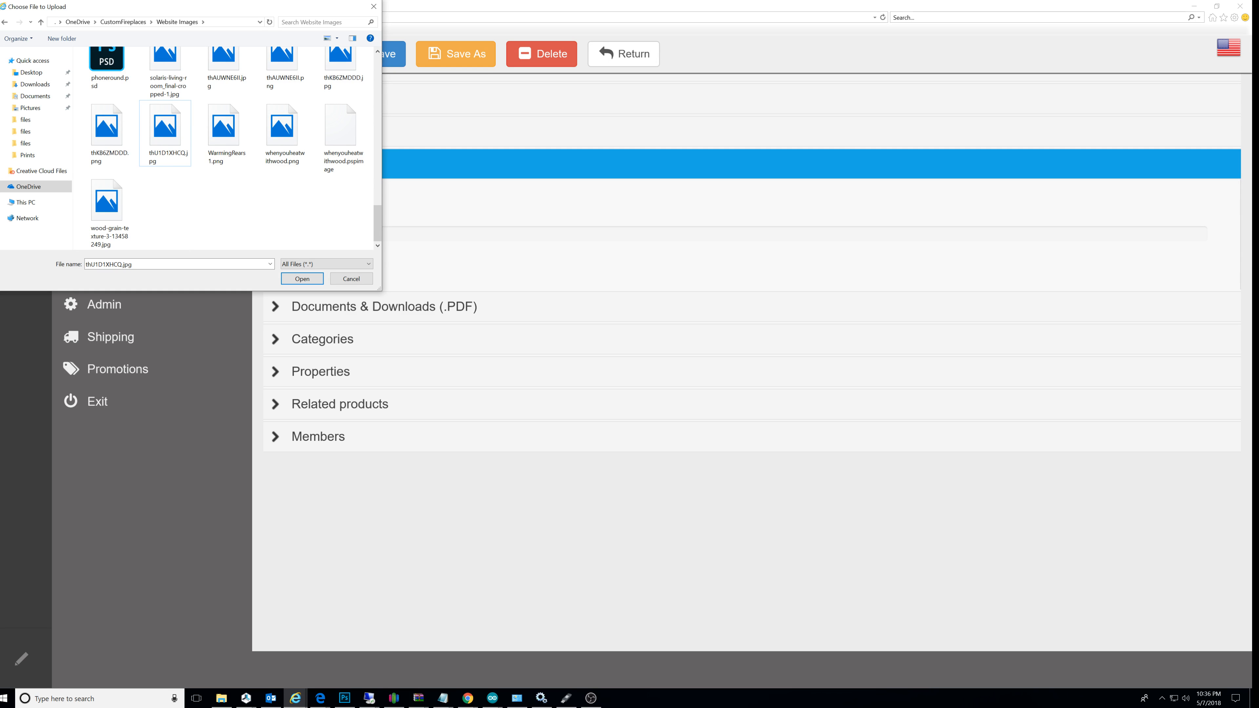
double_click(165, 129)
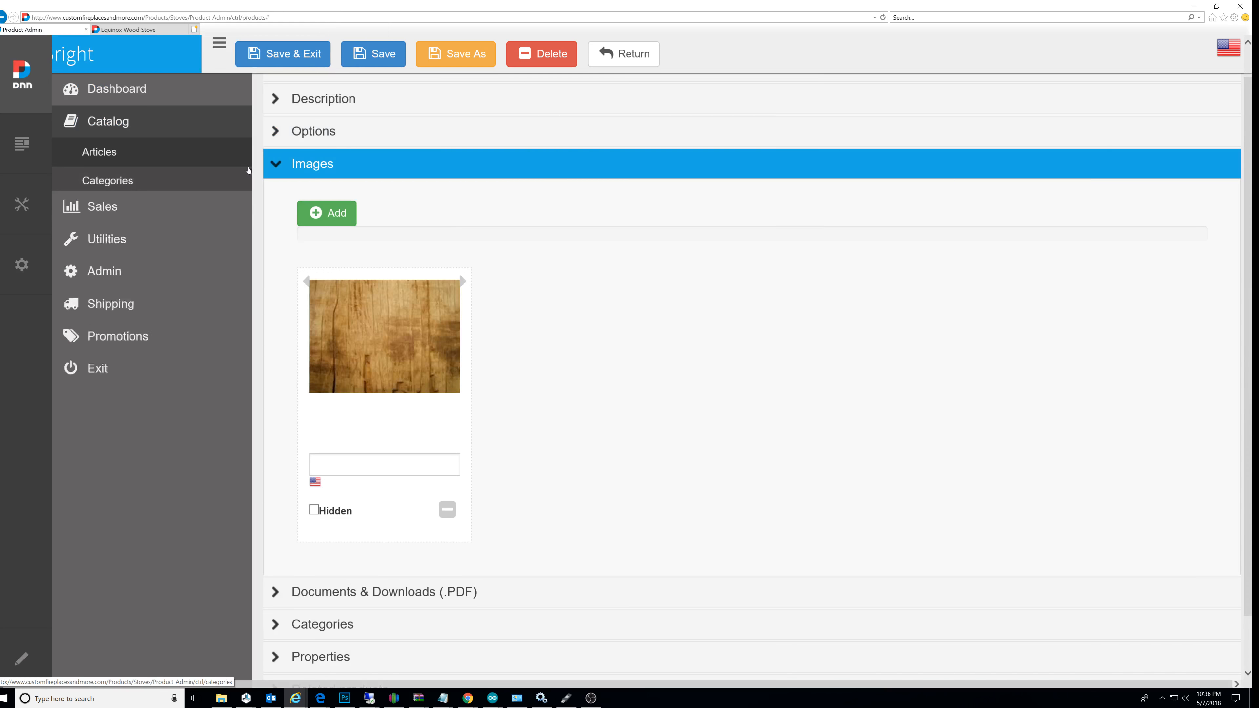
Step: Caption the uploaded product image as "wooden background"
scroll(410, 274, "down", 1)
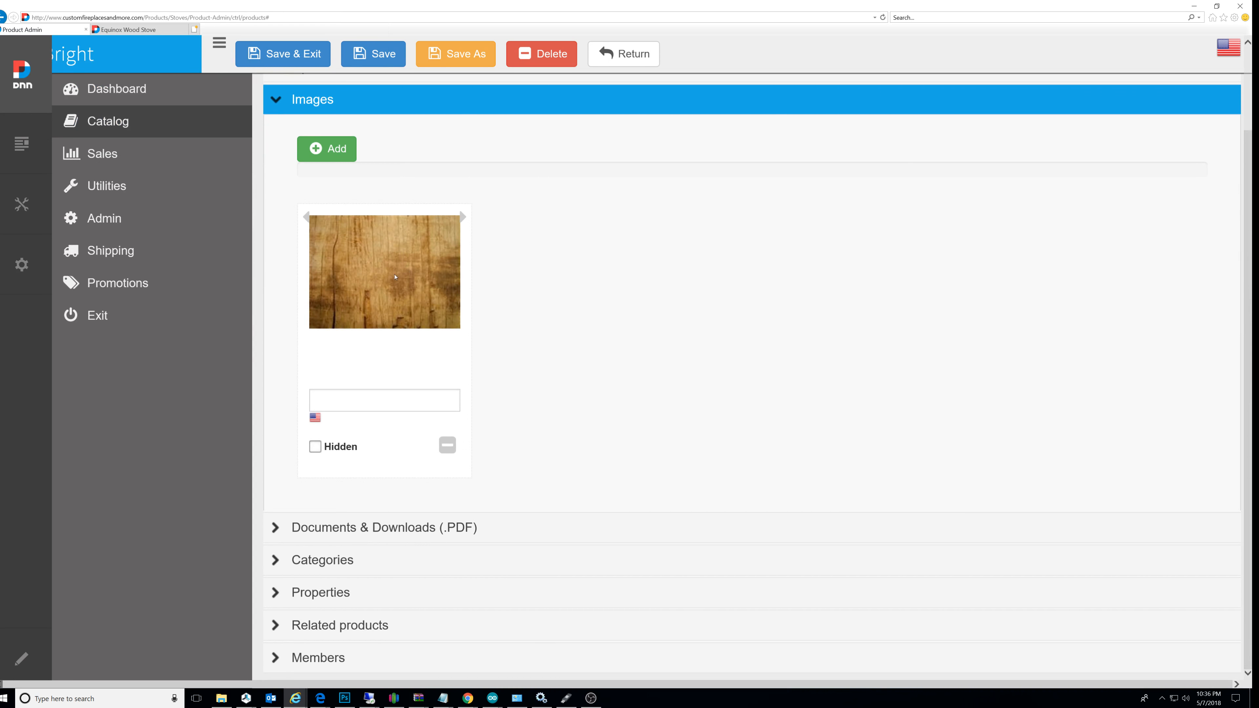
left_click(371, 398)
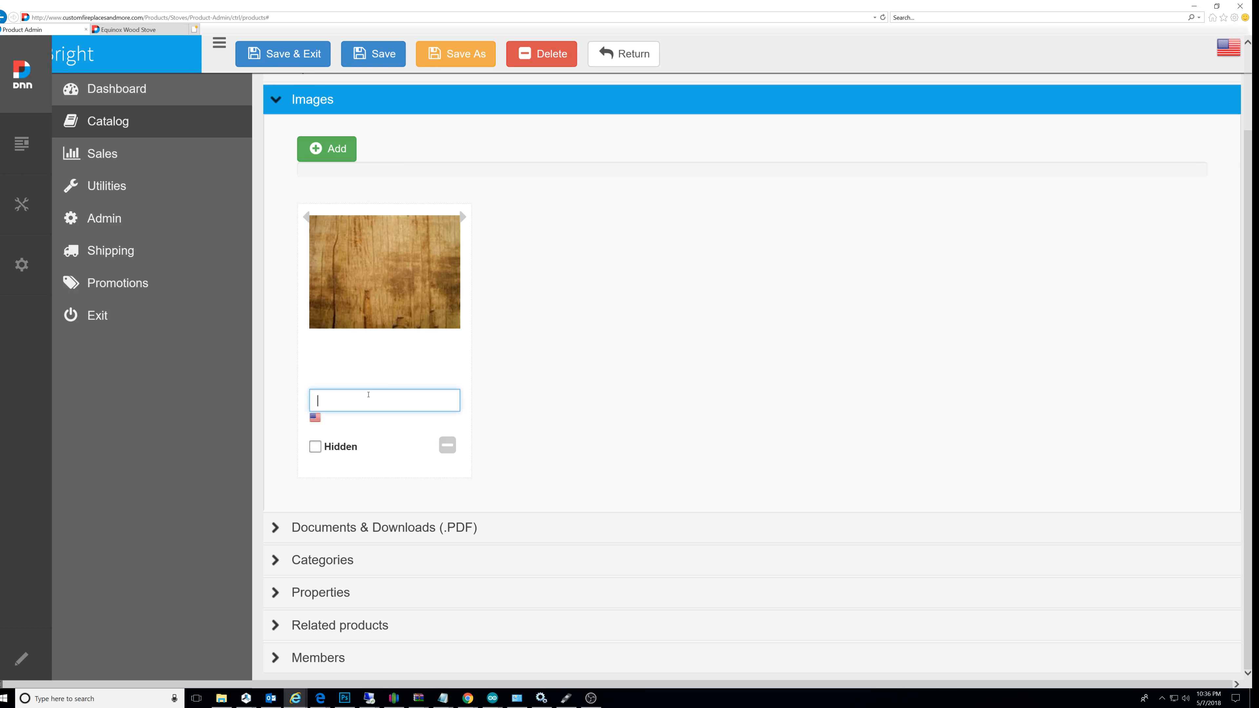
type("wooden background")
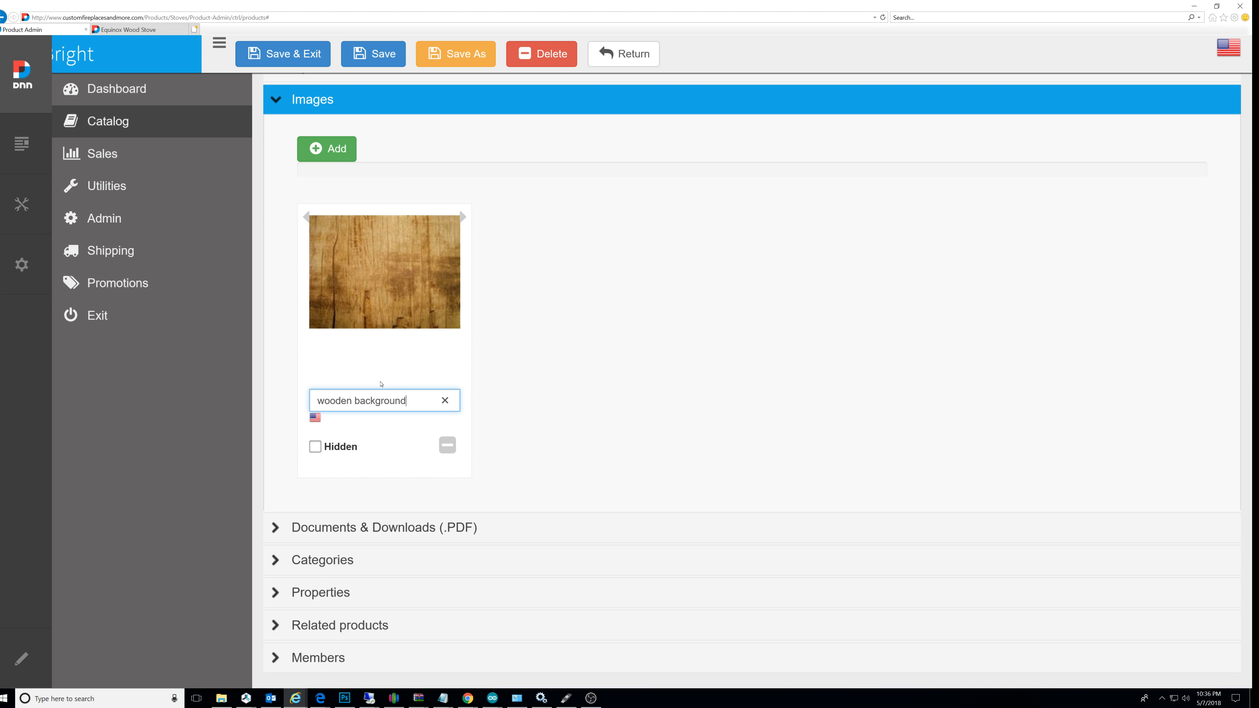
Step: Assign the article to the Wood Stoves and Wood Fireplaces categories under Hot Deals
left_click(277, 528)
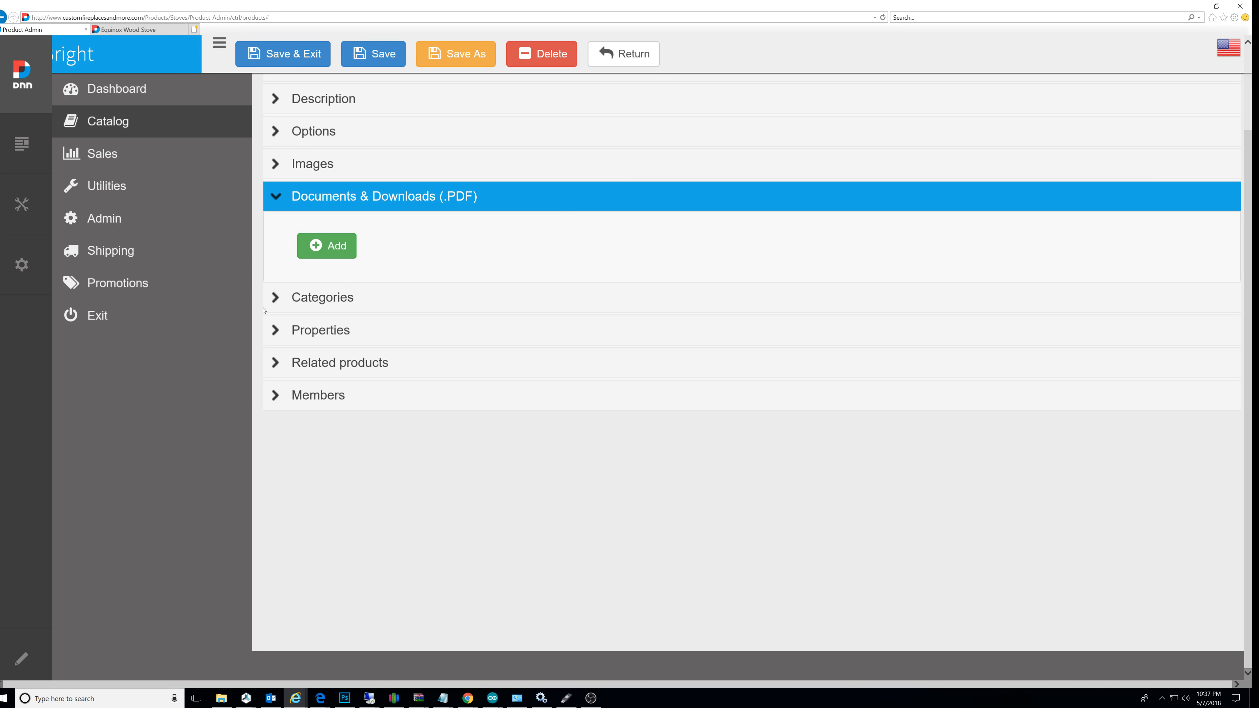
left_click(276, 300)
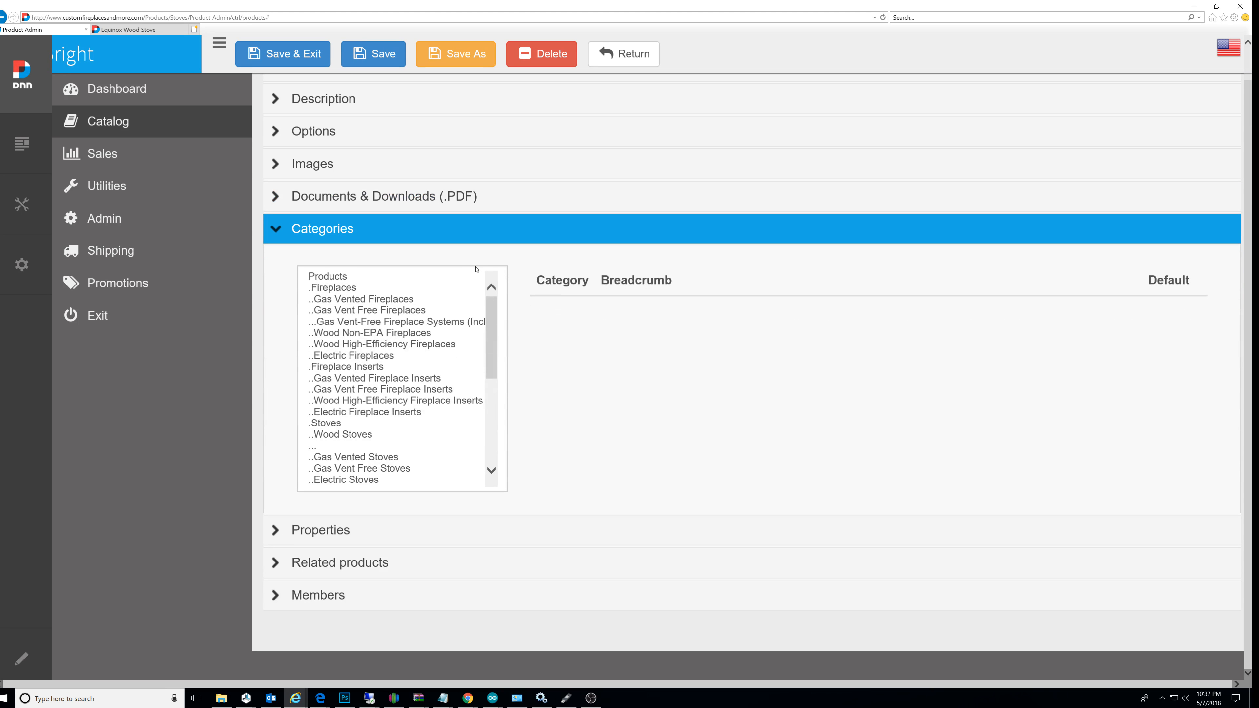
scroll(487, 332, "down", 5)
scroll(396, 346, "up", 5)
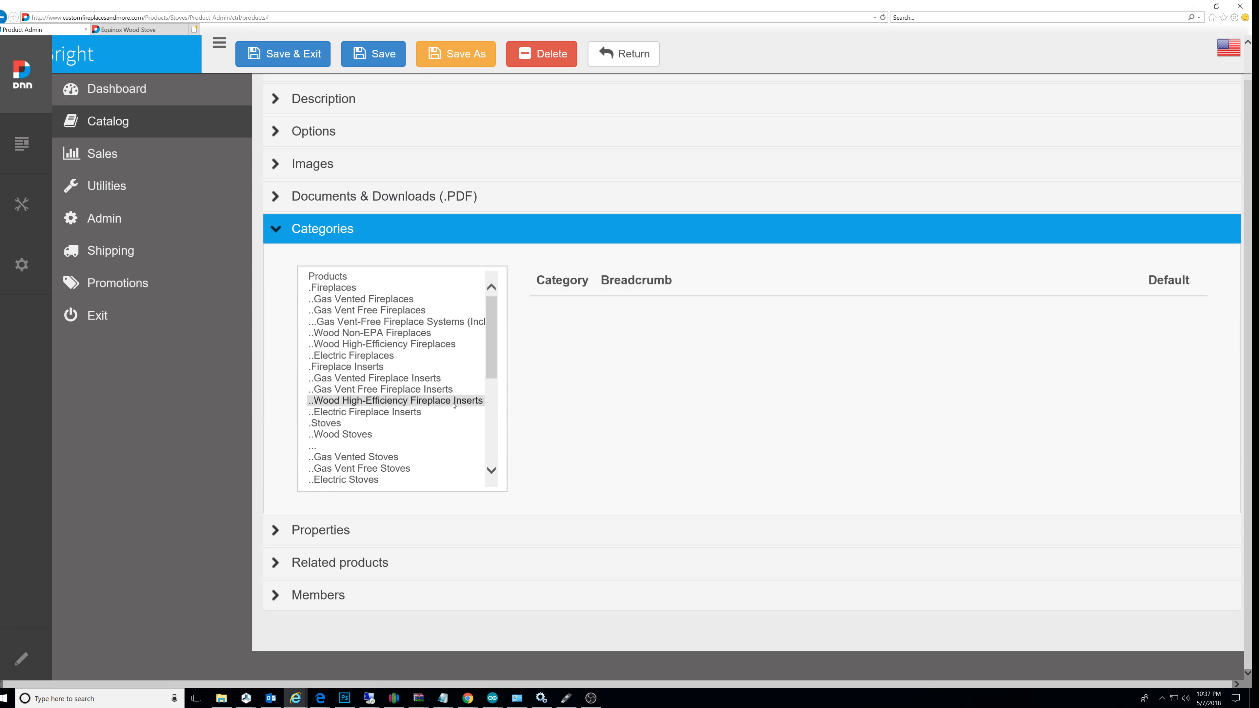
scroll(395, 361, "down", 6)
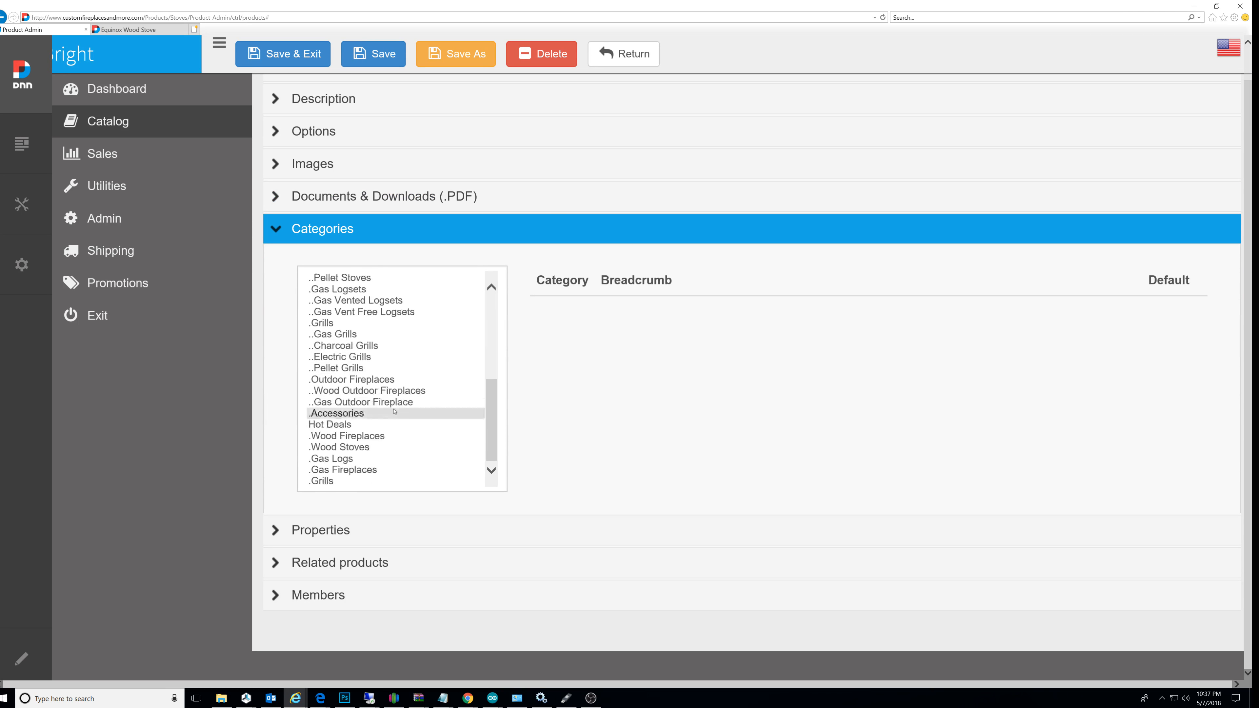
left_click(356, 448)
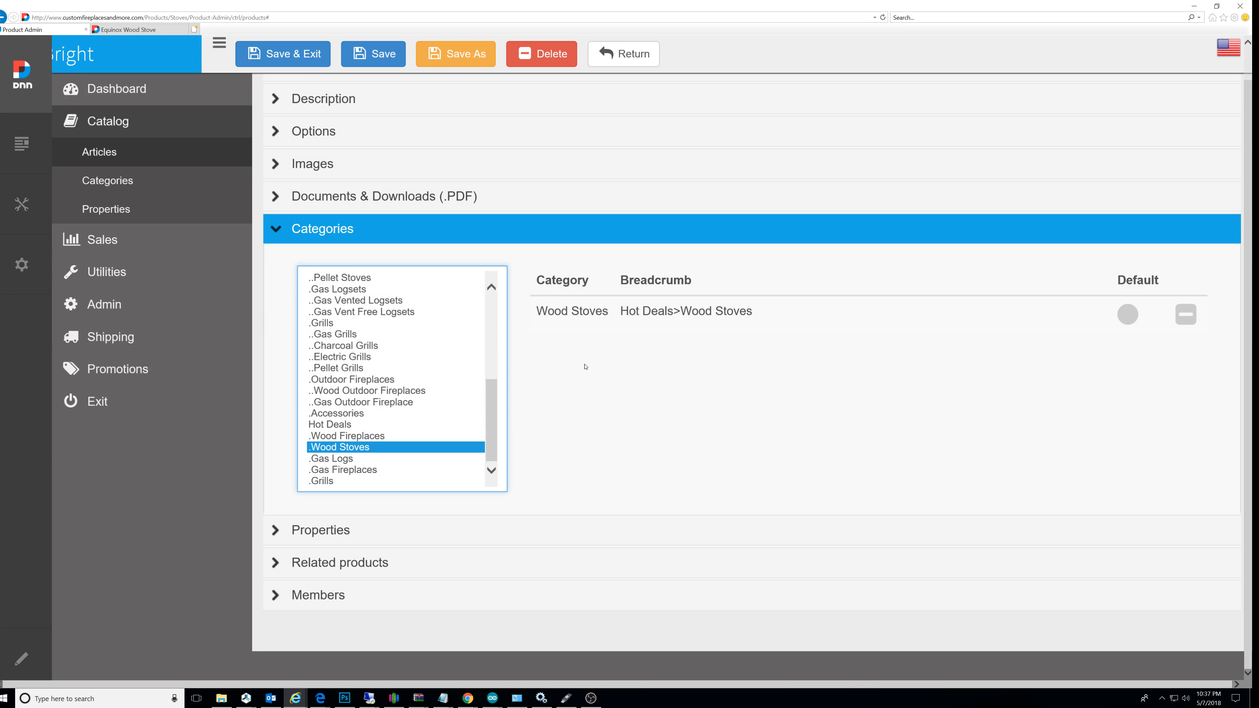
left_click(376, 435)
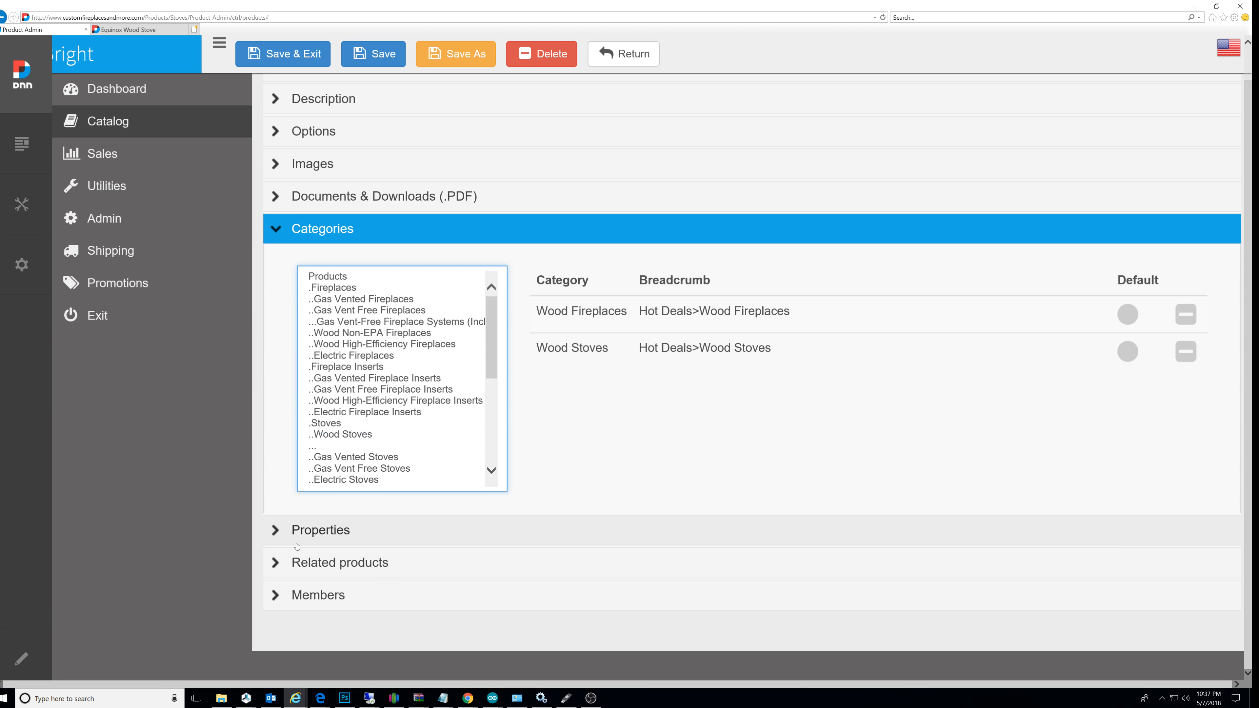
Step: Add the Closeout Products value of the Promotions property to the article
left_click(278, 531)
left_click(377, 309)
left_click(362, 404)
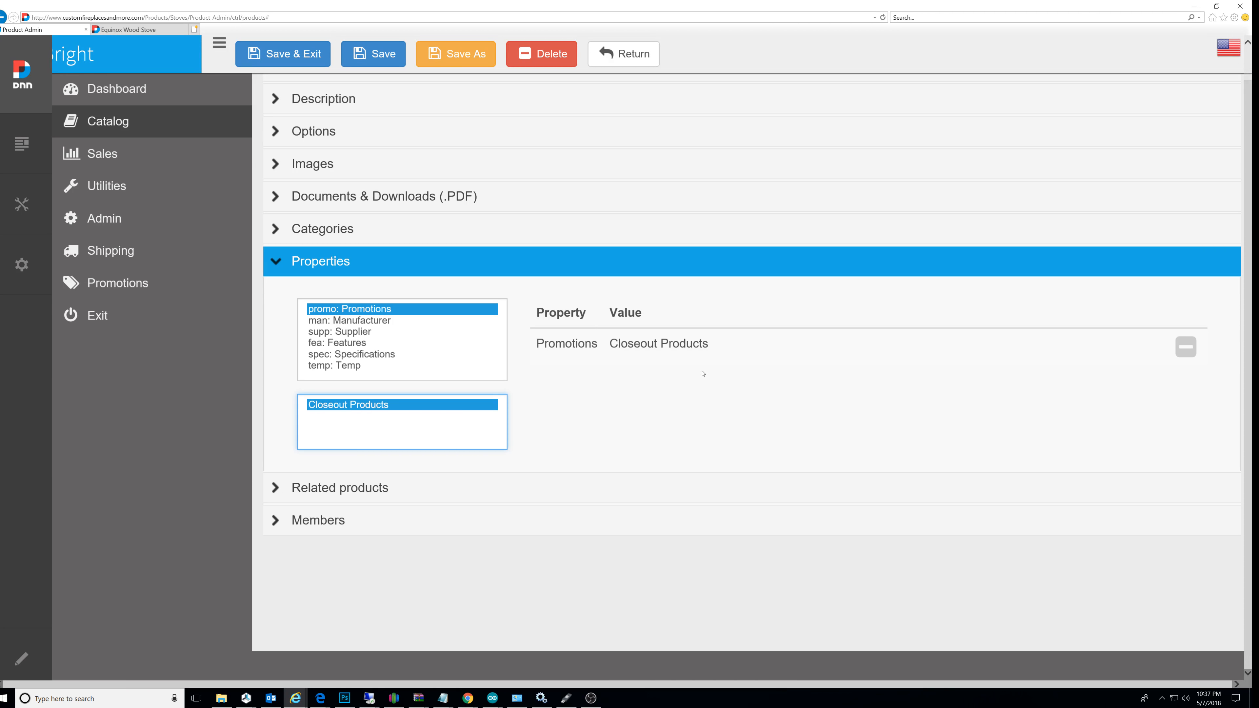
Step: Check the article's Options section and return to its main details to examine the Models pricing fields
scroll(632, 347, "up", 1)
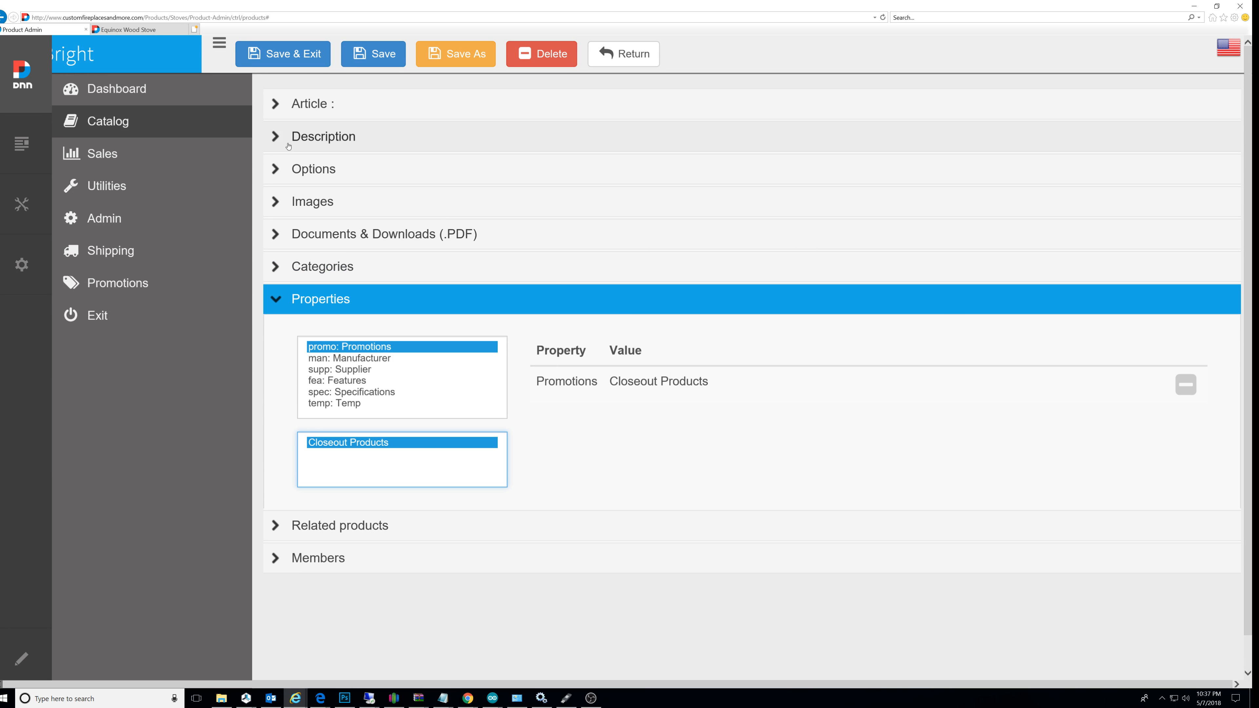
left_click(281, 170)
left_click(277, 136)
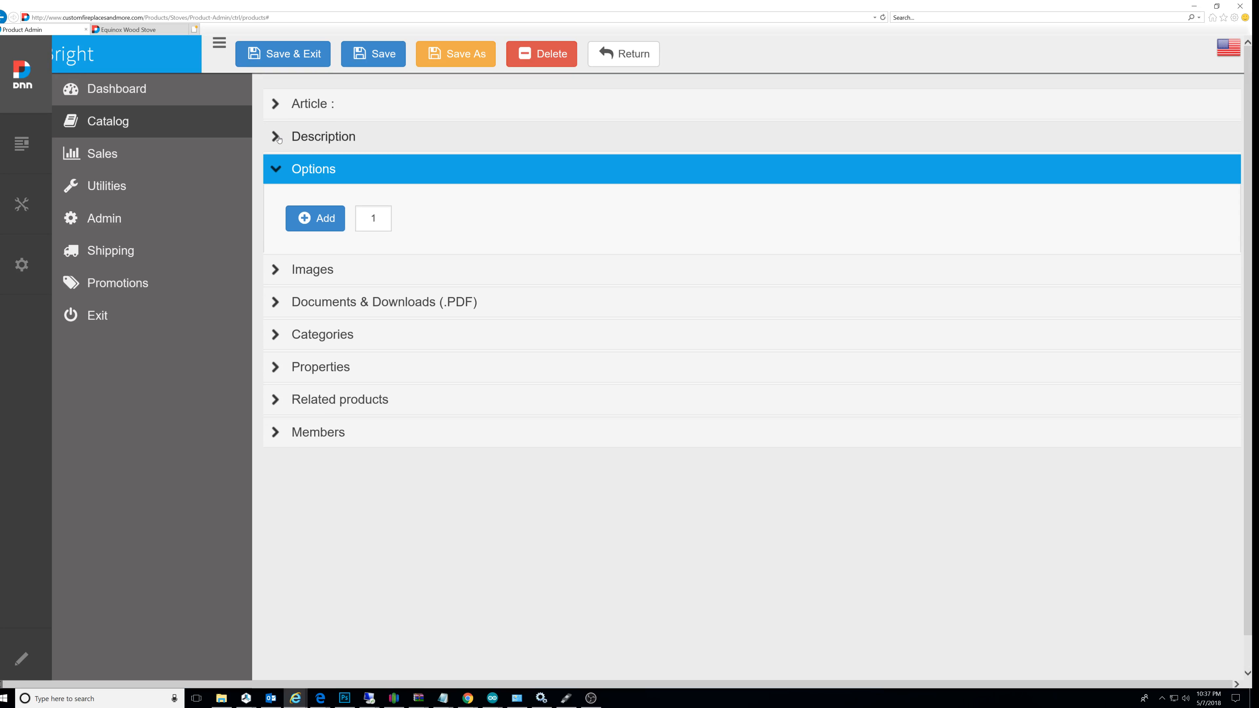
left_click(278, 104)
scroll(488, 318, "down", 2)
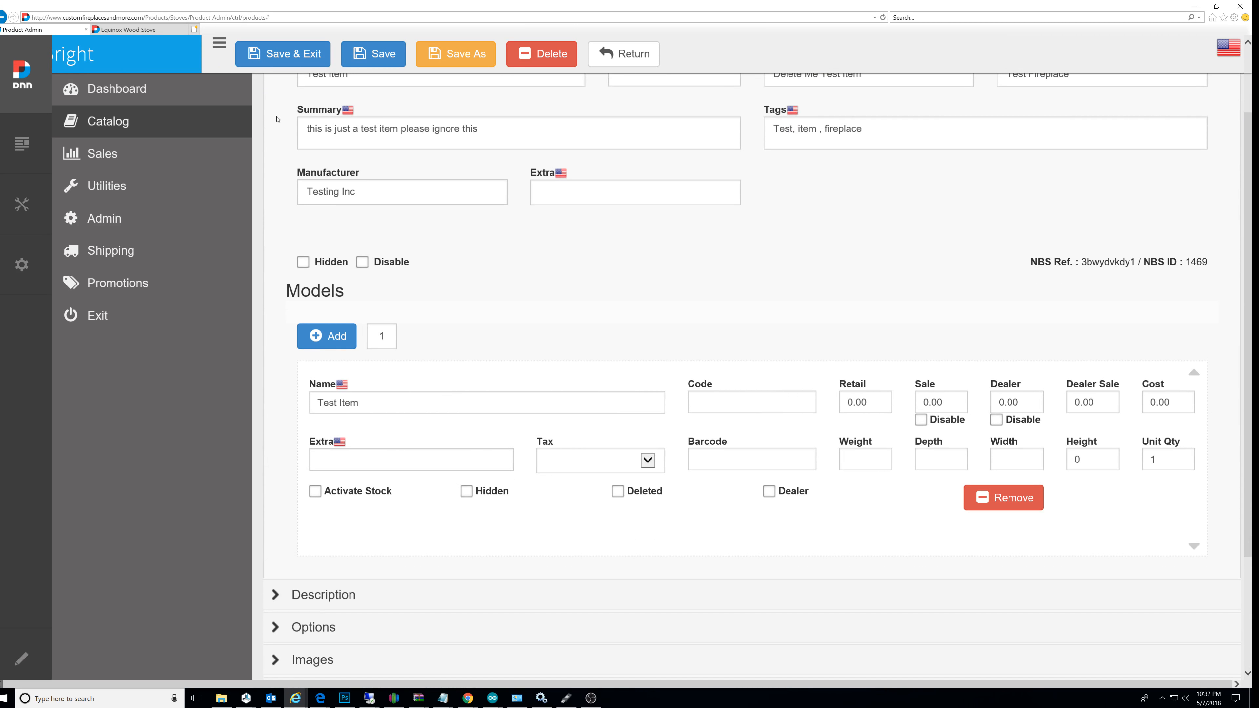
Step: Open the Stoves category on the public site and look through its listings to the Hearthstone products for how prices appear
left_click(128, 30)
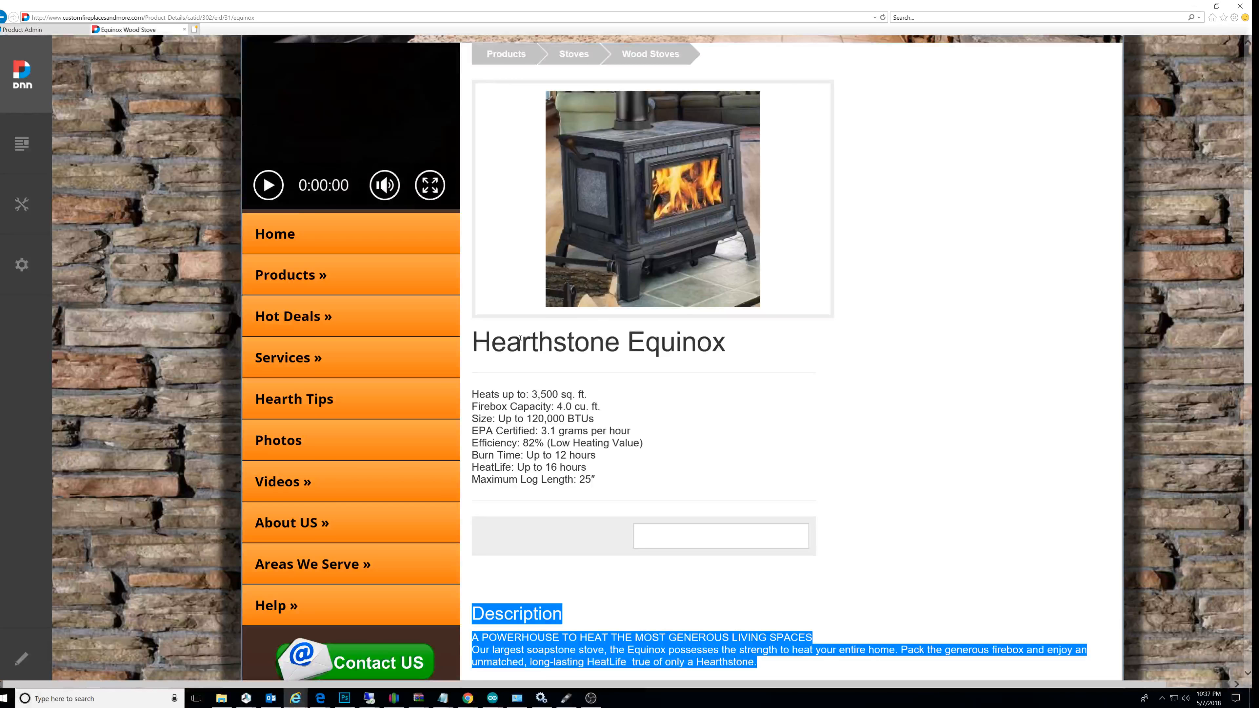
scroll(567, 302, "up", 4)
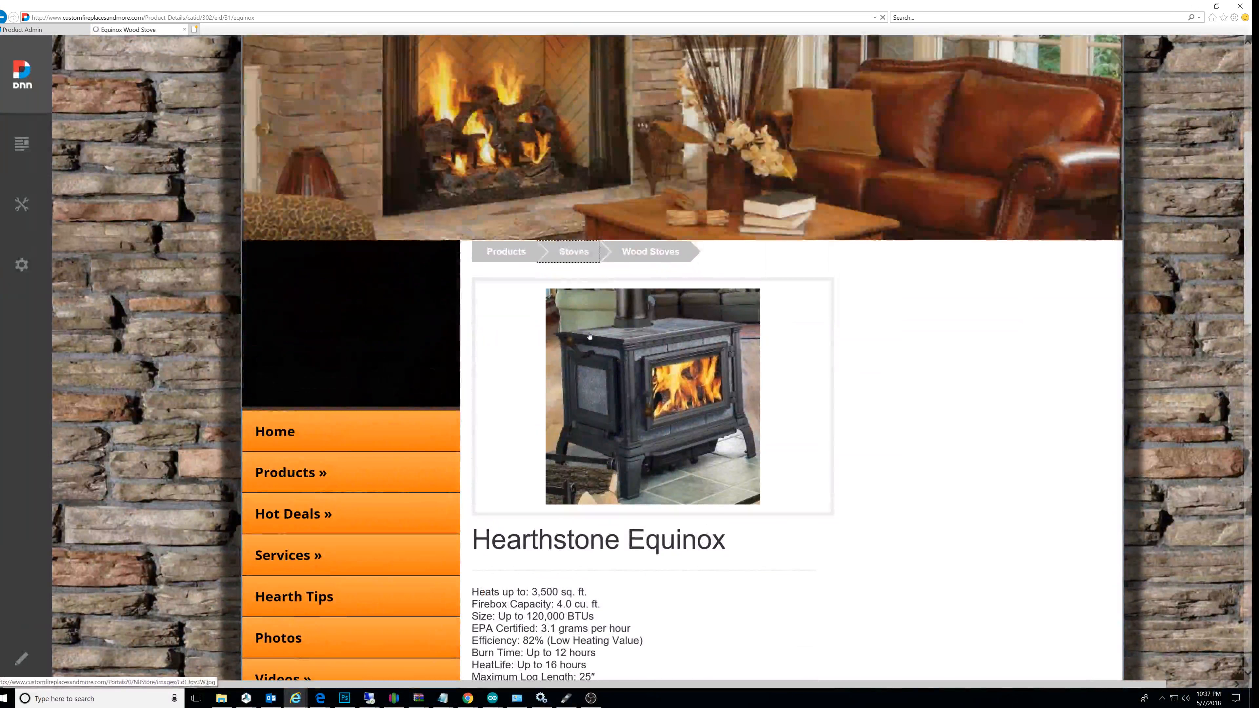
scroll(587, 338, "down", 2)
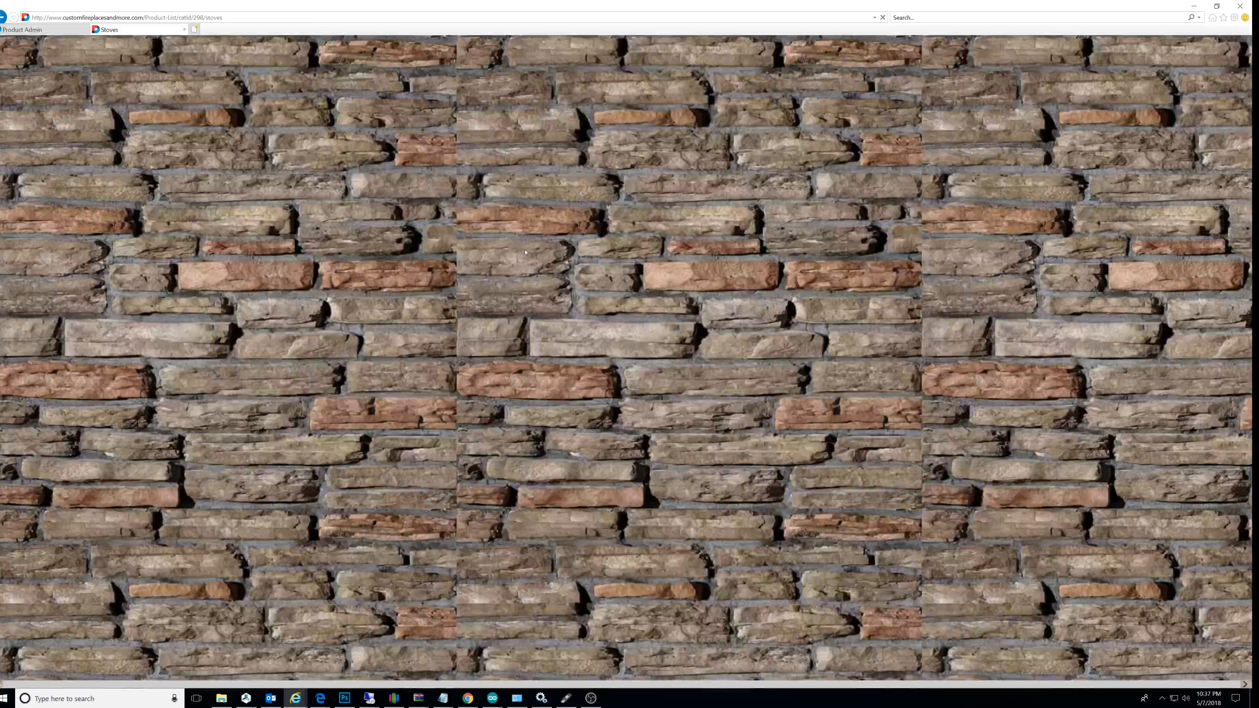
scroll(505, 341, "down", 5)
scroll(500, 314, "down", 15)
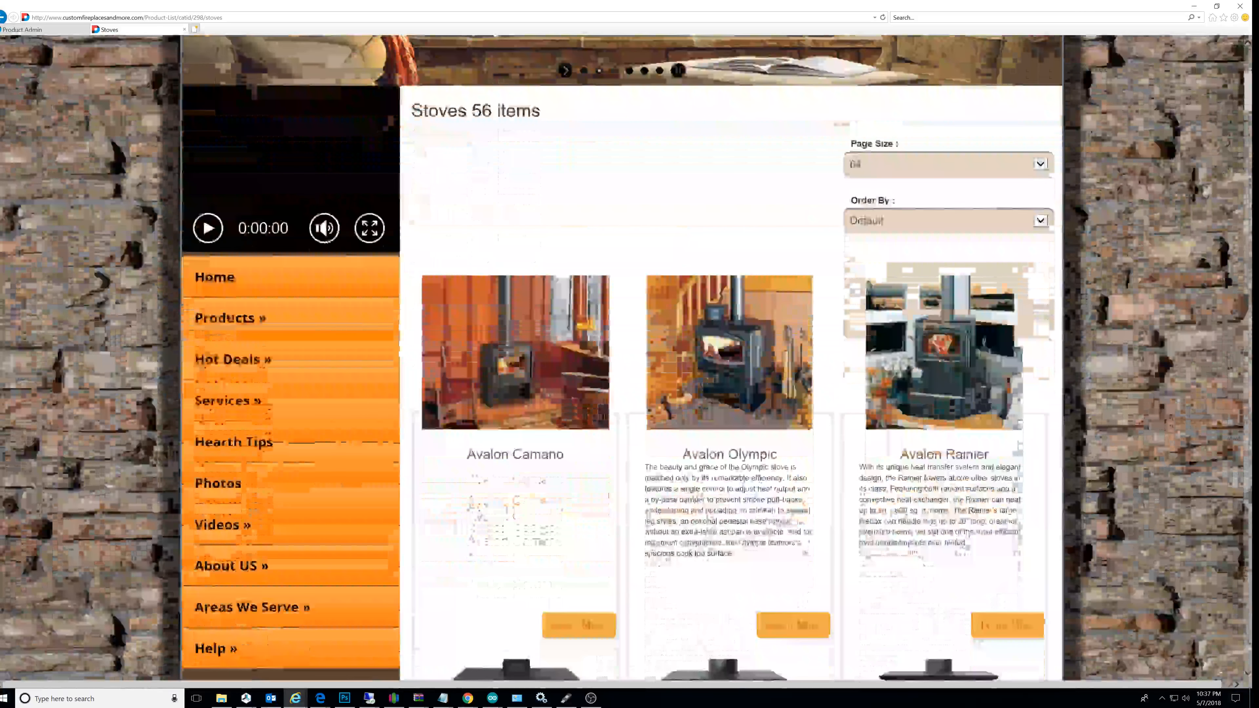
scroll(729, 348, "down", 10)
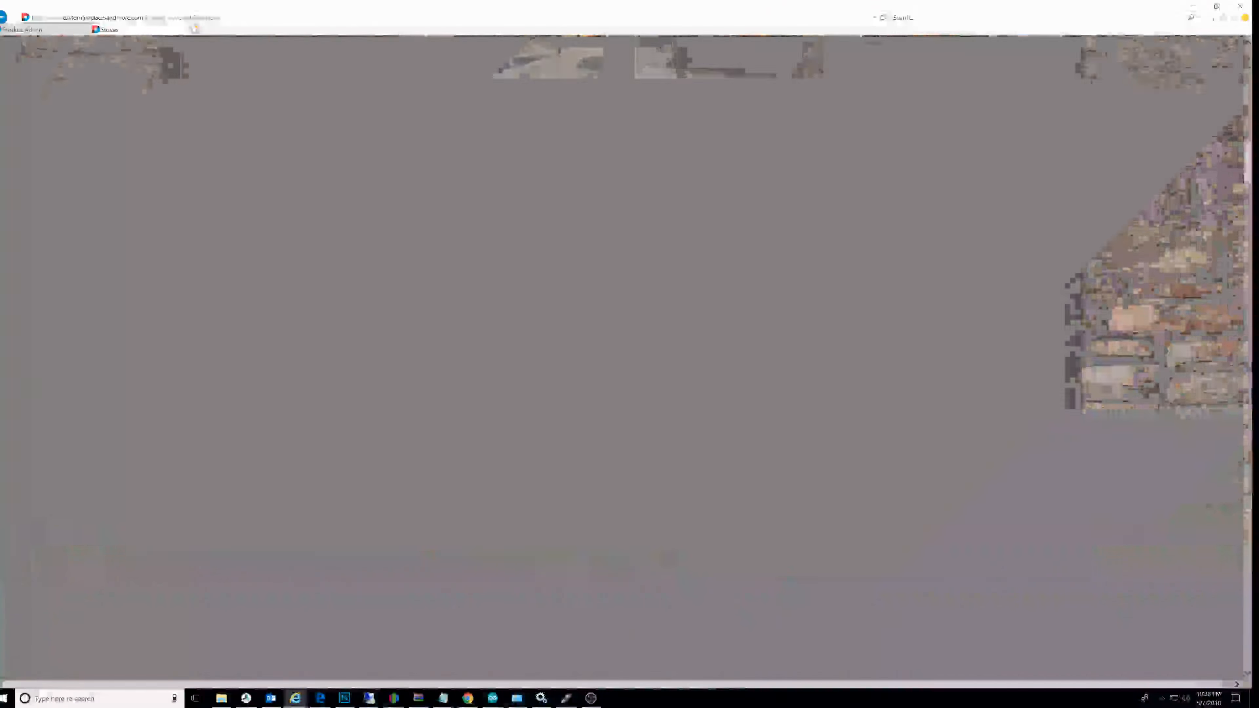
scroll(728, 348, "down", 10)
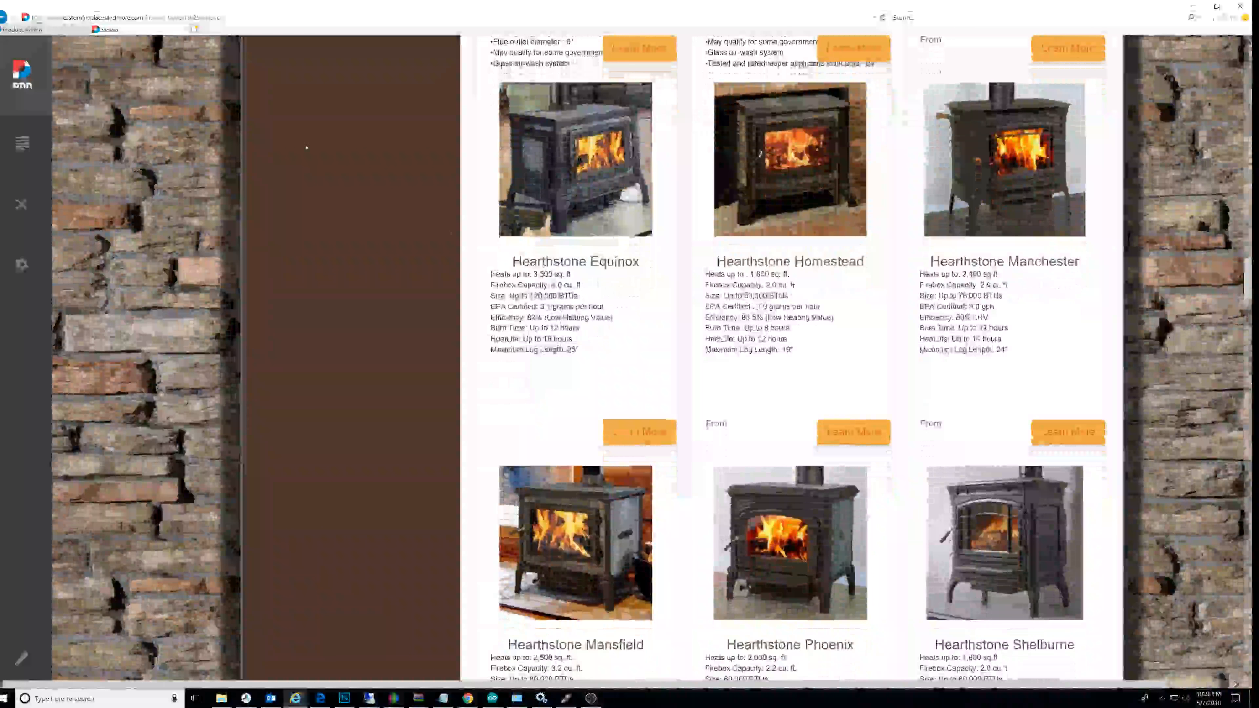
Step: Set the Test Item model's retail price to 999 and sale price to 800 in Product Admin, and save the article
left_click(23, 29)
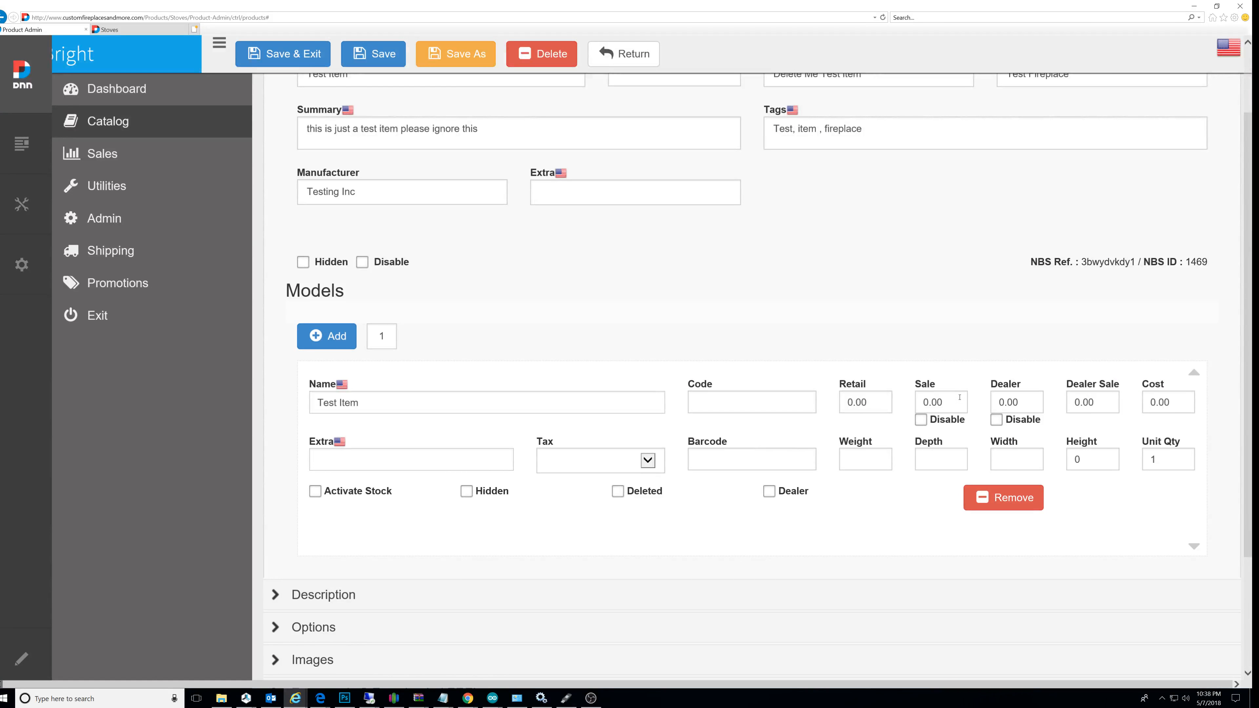
left_click_drag(885, 398, 839, 399)
type("999")
left_click_drag(947, 401, 917, 403)
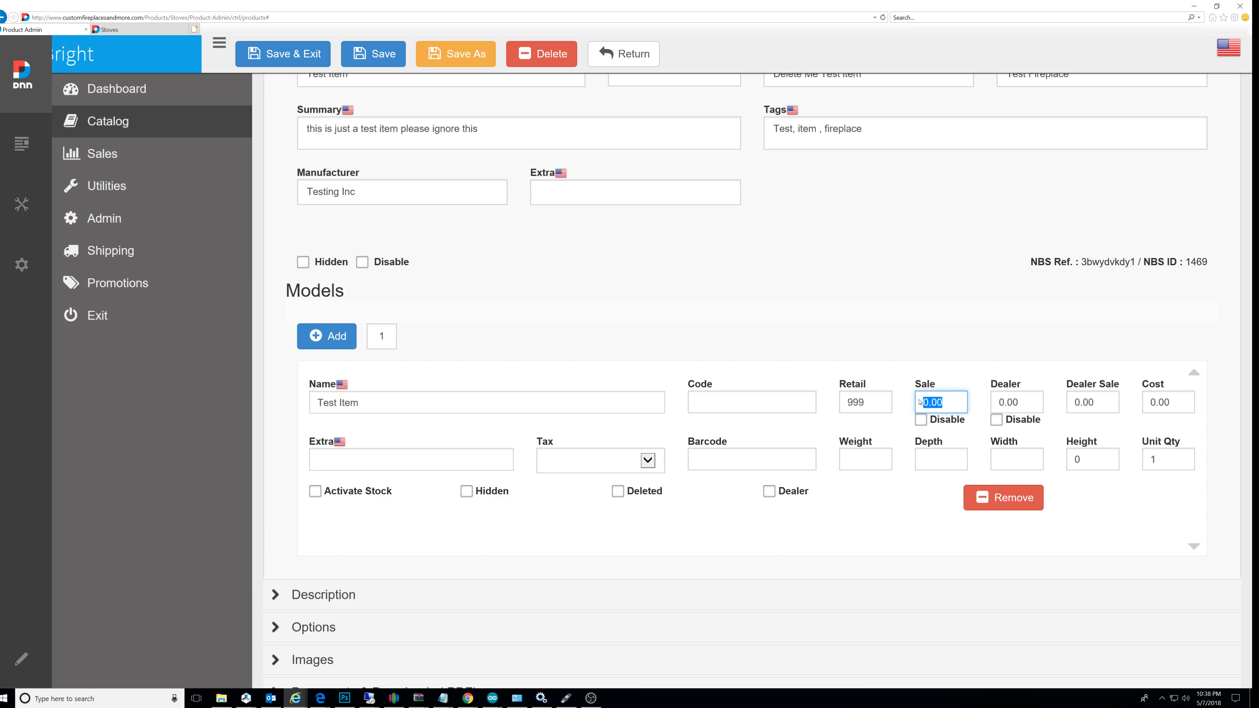
type("800")
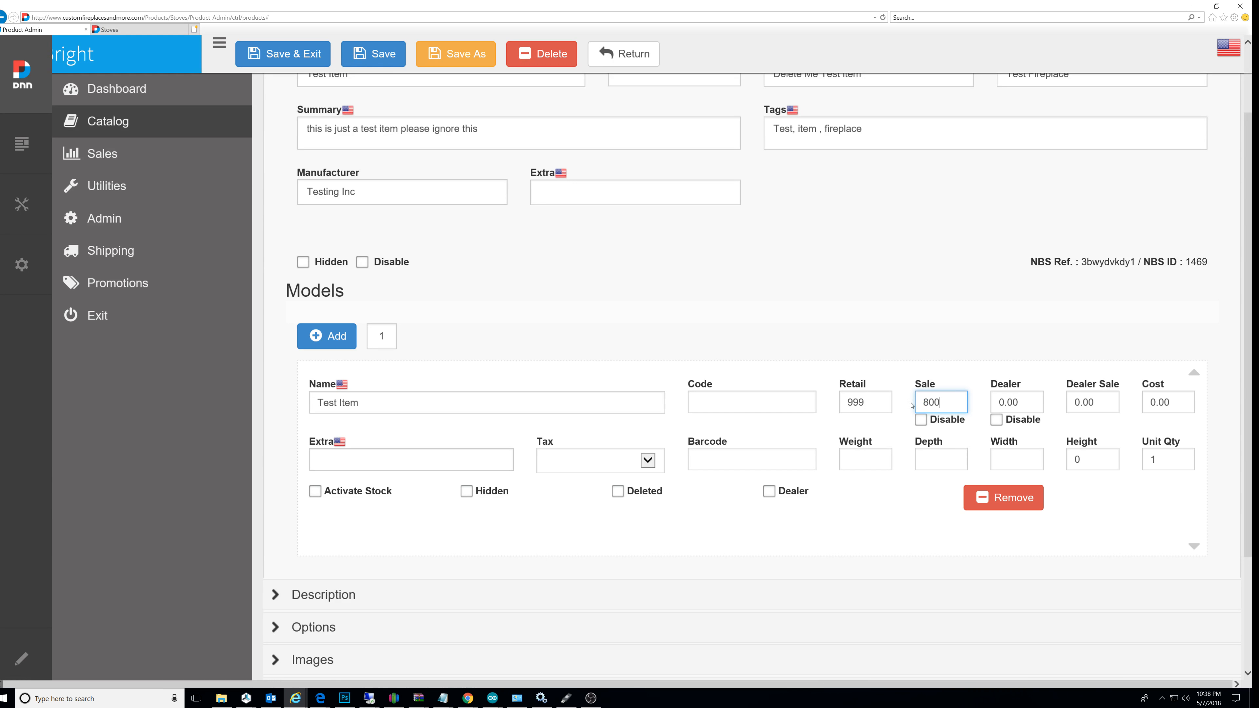
scroll(694, 390, "down", 3)
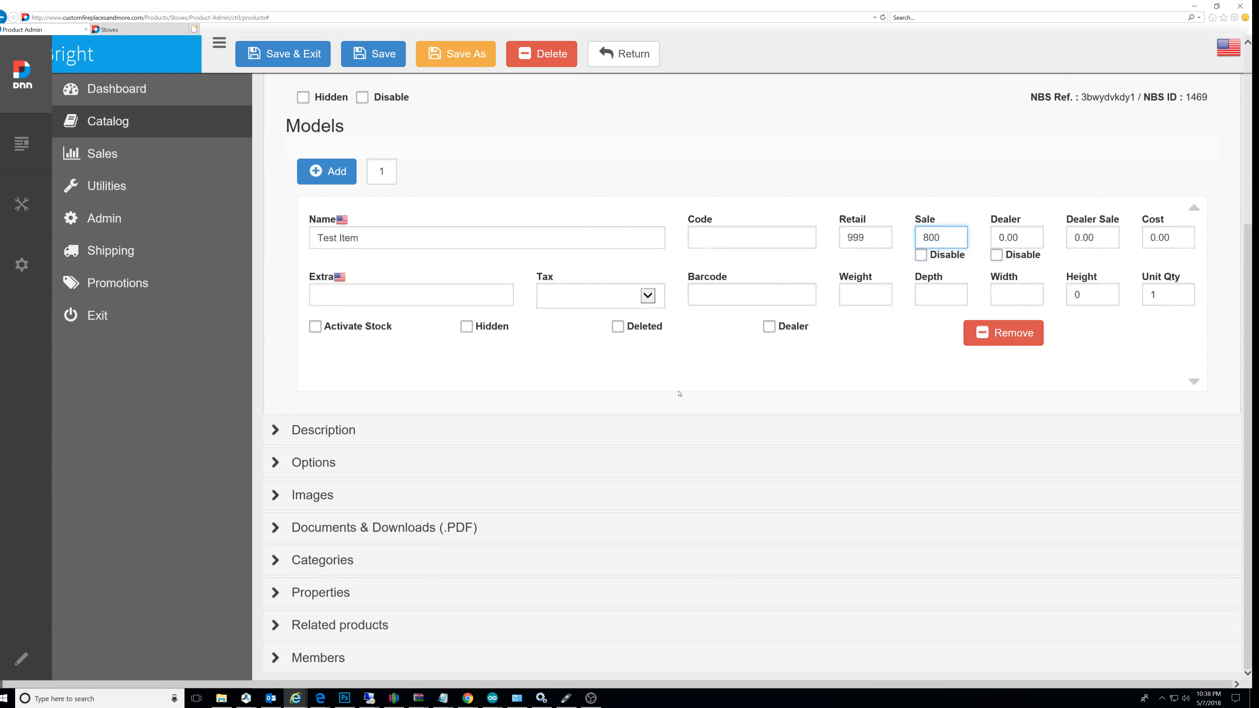
scroll(695, 391, "up", 5)
left_click(376, 48)
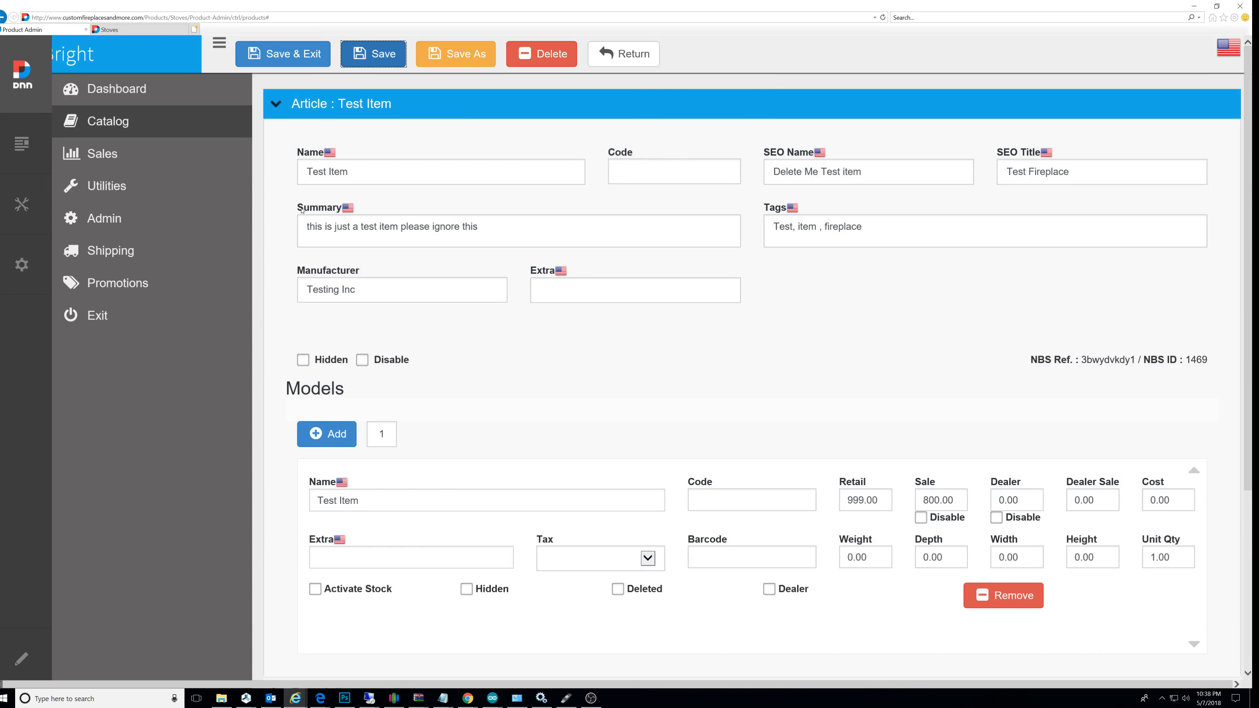
Step: Open the Wood Fireplaces category under Hot Deals on the public site and examine the Test Item listing's image, summary and prices
key("ctrl+Tab")
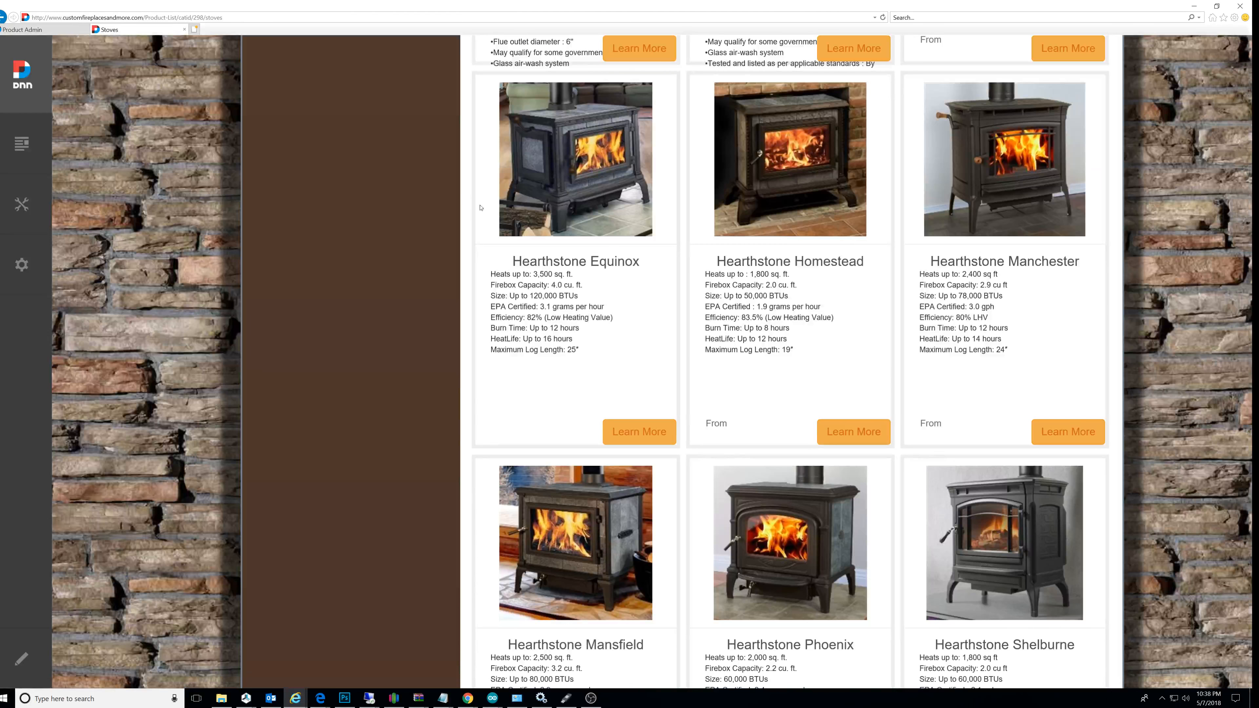
scroll(479, 208, "up", 20)
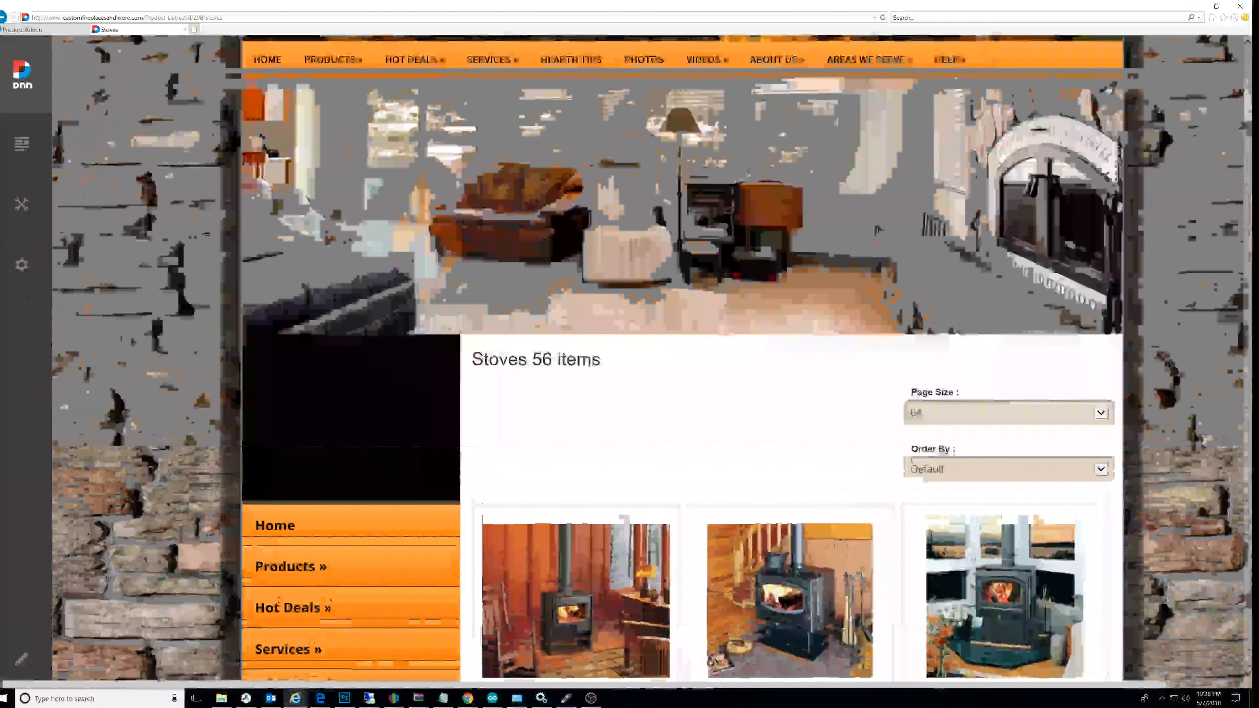
scroll(446, 238, "up", 4)
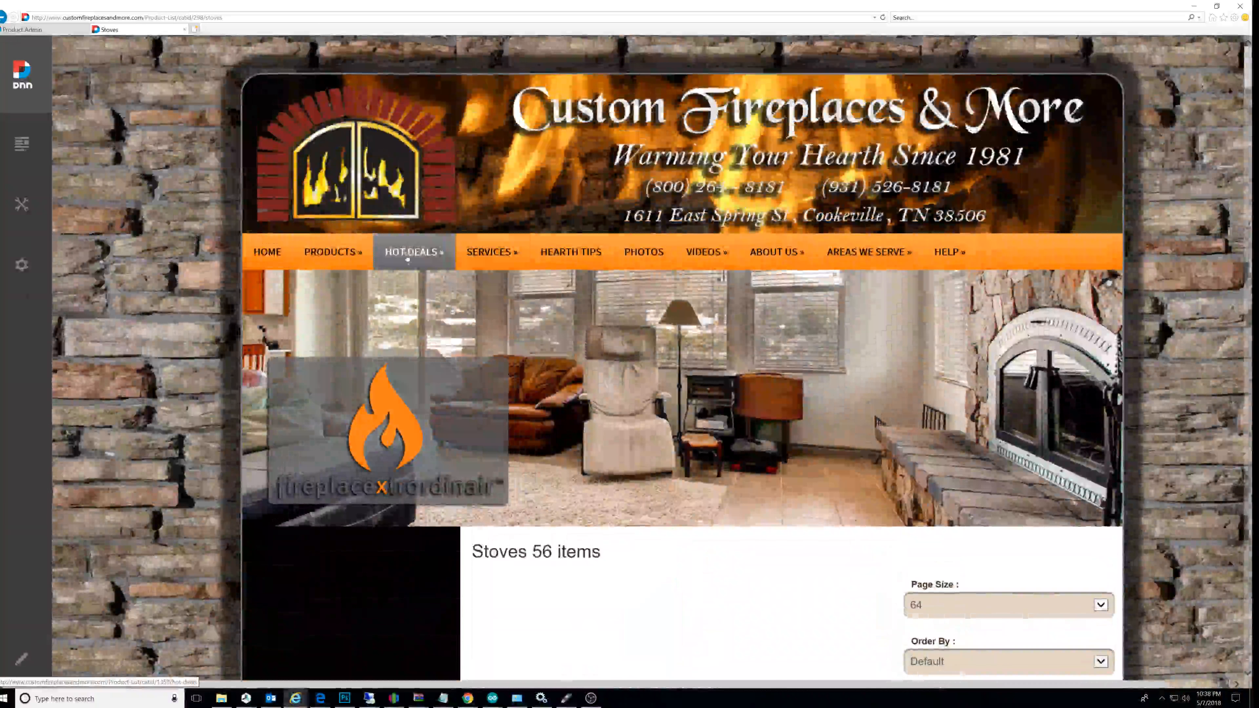
mouse_move(408, 259)
left_click(432, 296)
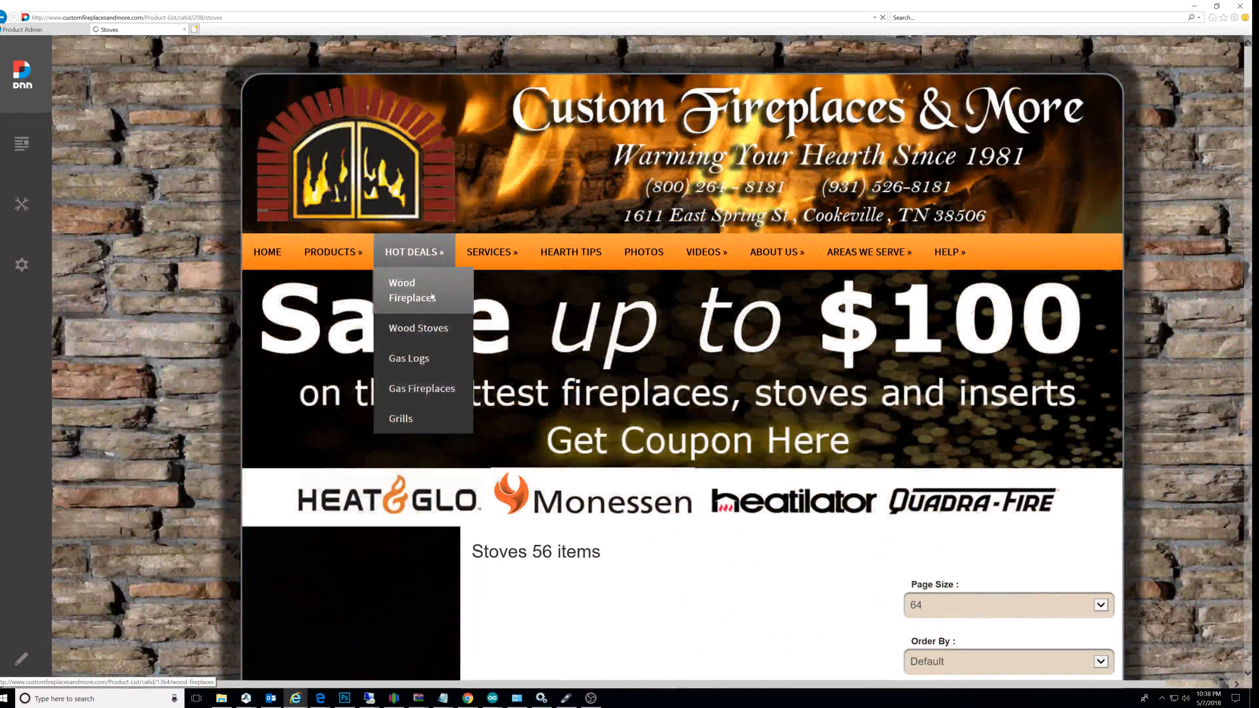
scroll(470, 310, "down", 4)
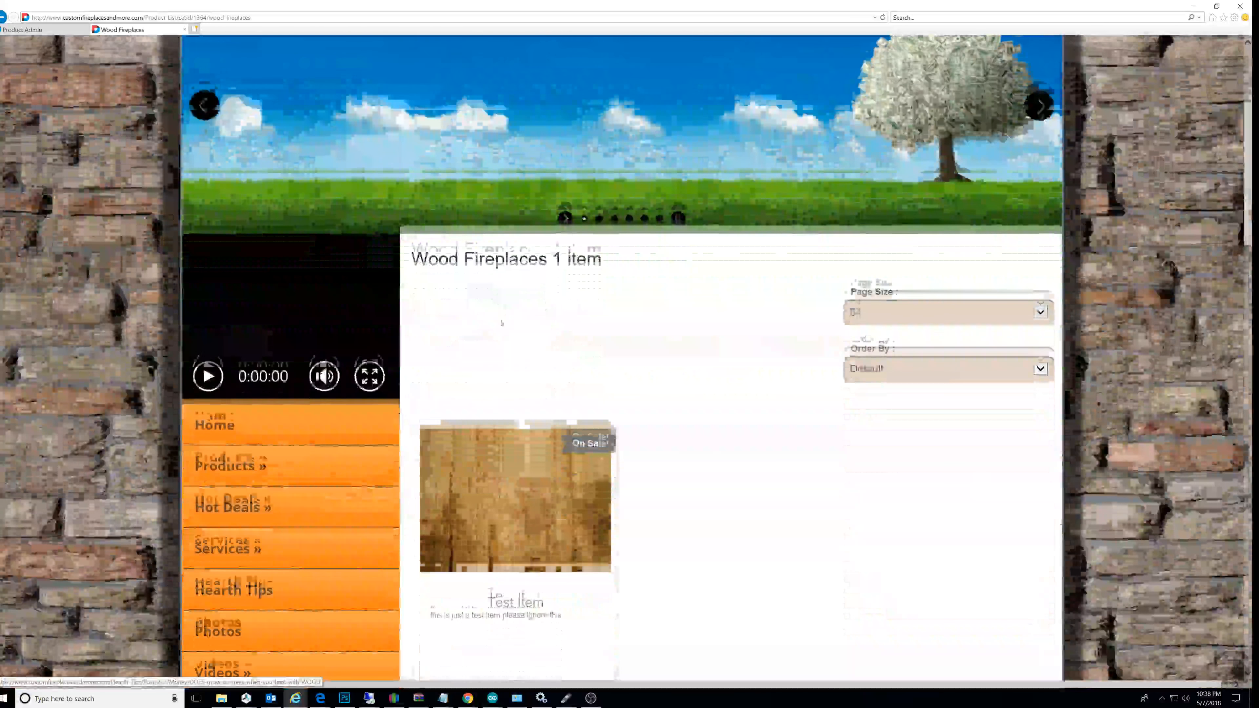
scroll(502, 323, "down", 5)
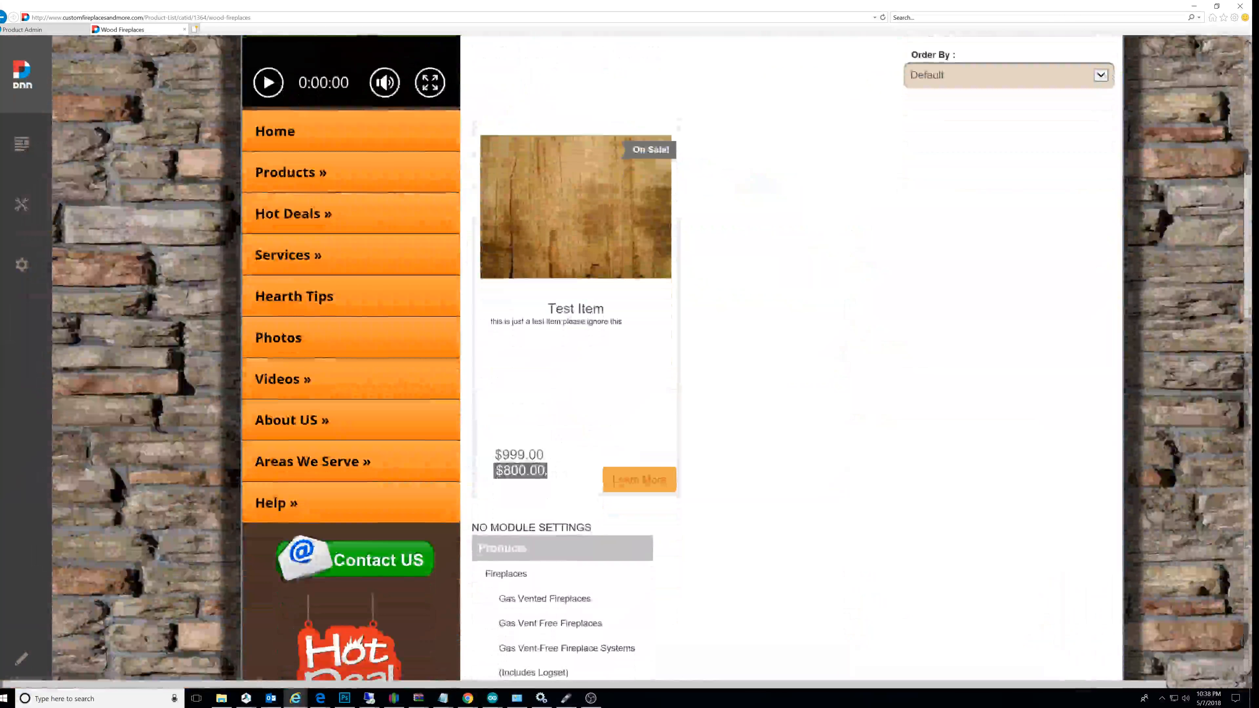
left_click_drag(544, 321, 520, 471)
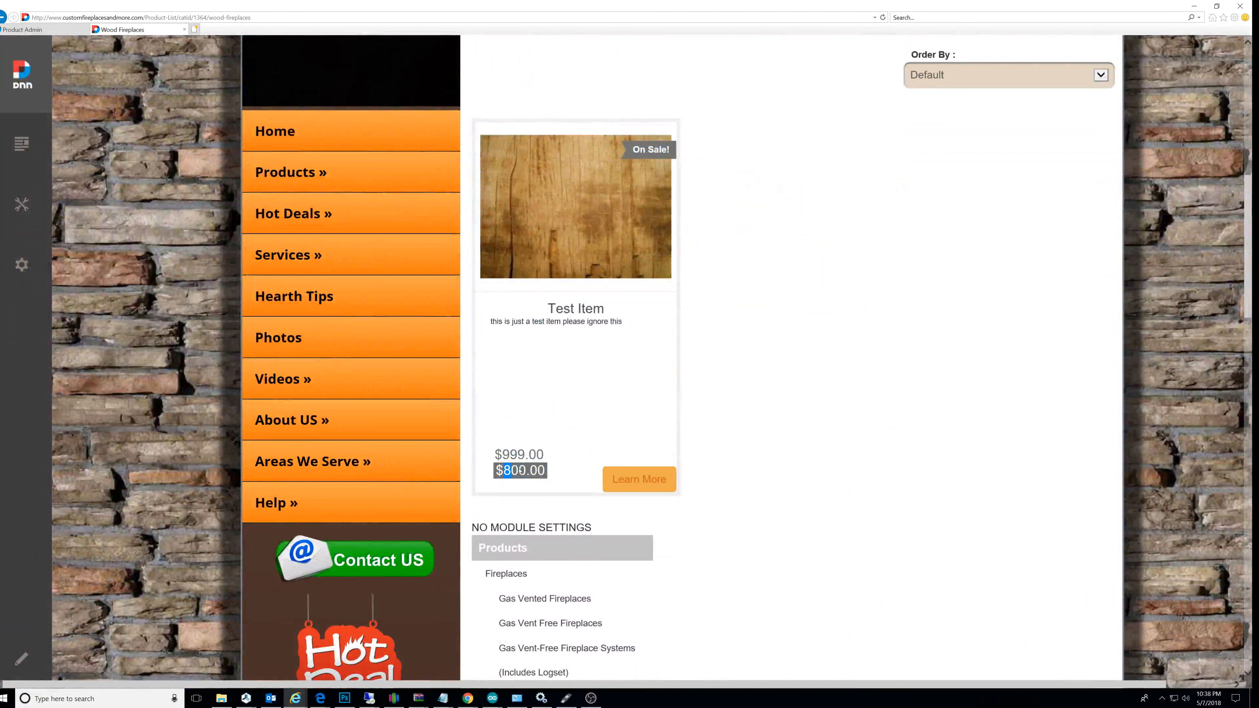
Step: Open the Test Item's public details page and examine its image, sale pricing, summary and description
left_click(572, 309)
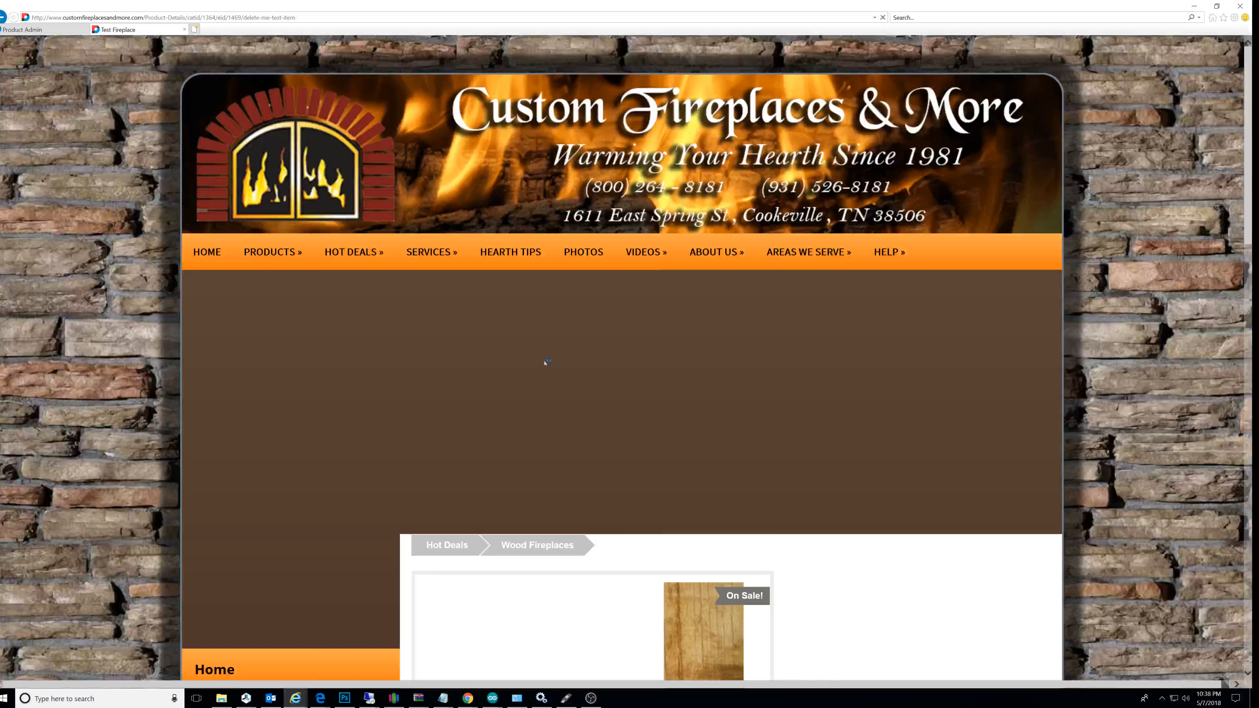
scroll(561, 381, "down", 10)
scroll(561, 382, "down", 2)
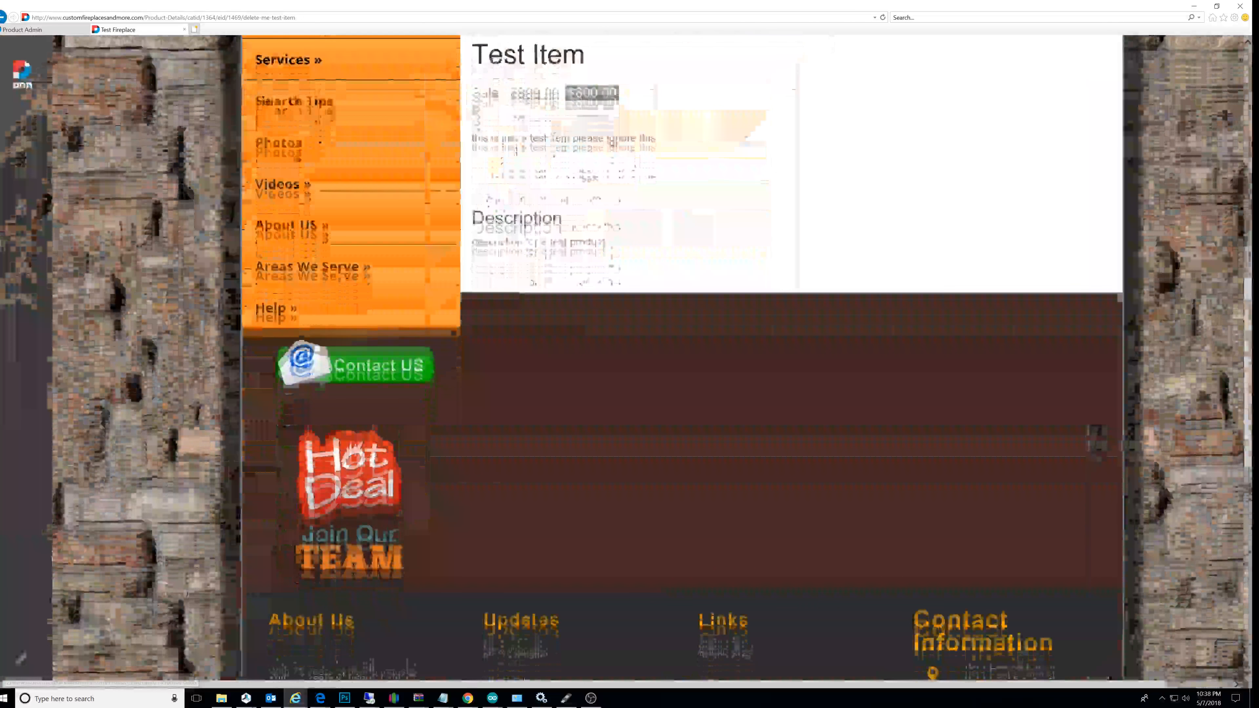
scroll(562, 381, "up", 3)
left_click_drag(472, 289, 626, 292)
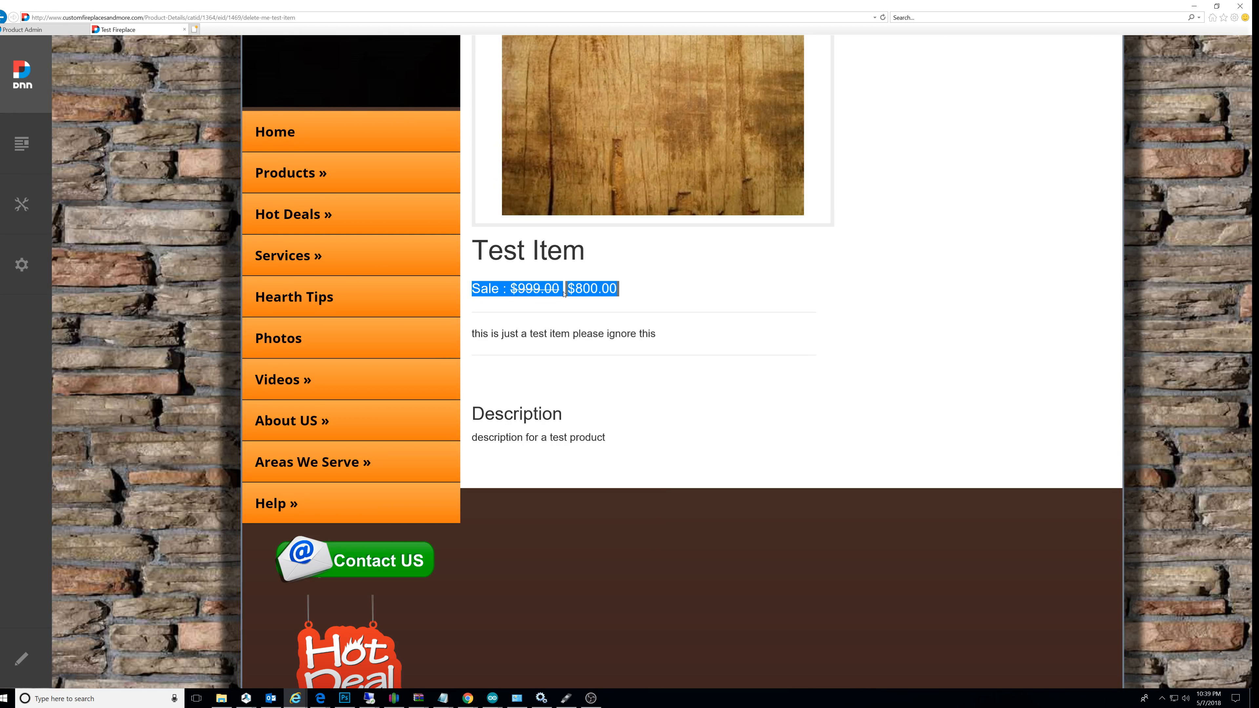
scroll(632, 311, "up", 10)
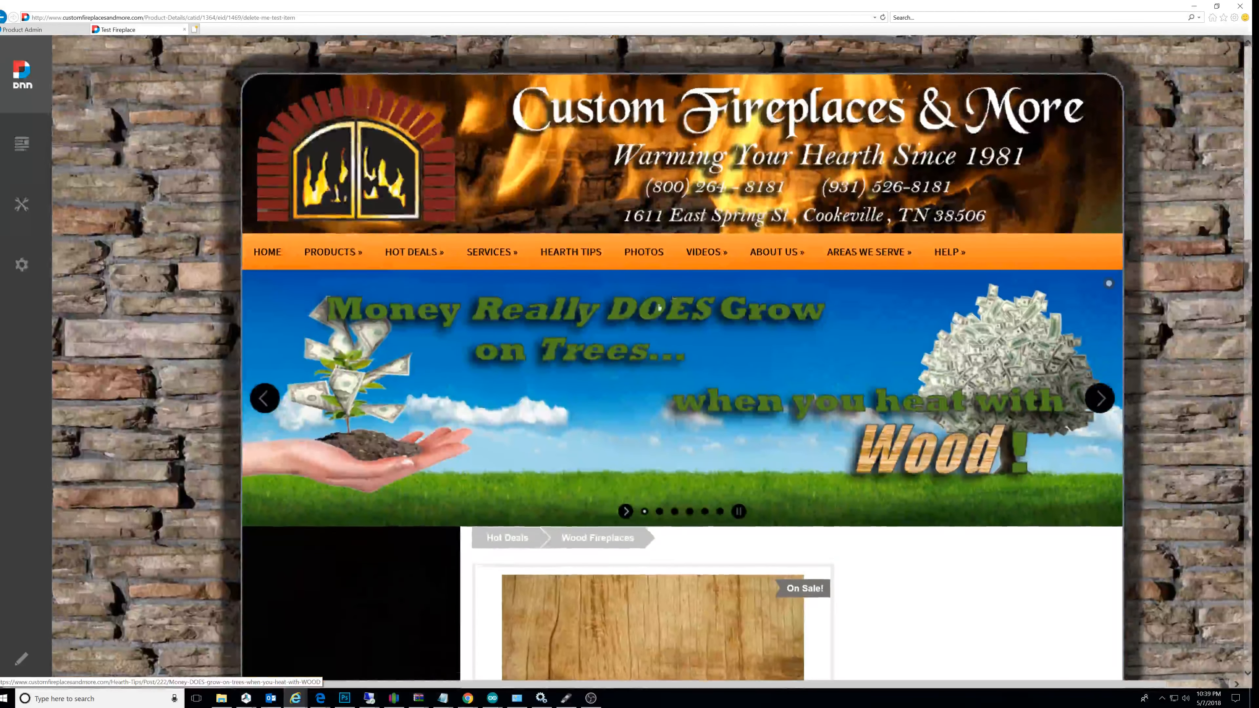
Step: Return from the public details page to the Test Item article in Product Admin and save the article
scroll(645, 318, "down", 8)
scroll(658, 323, "up", 8)
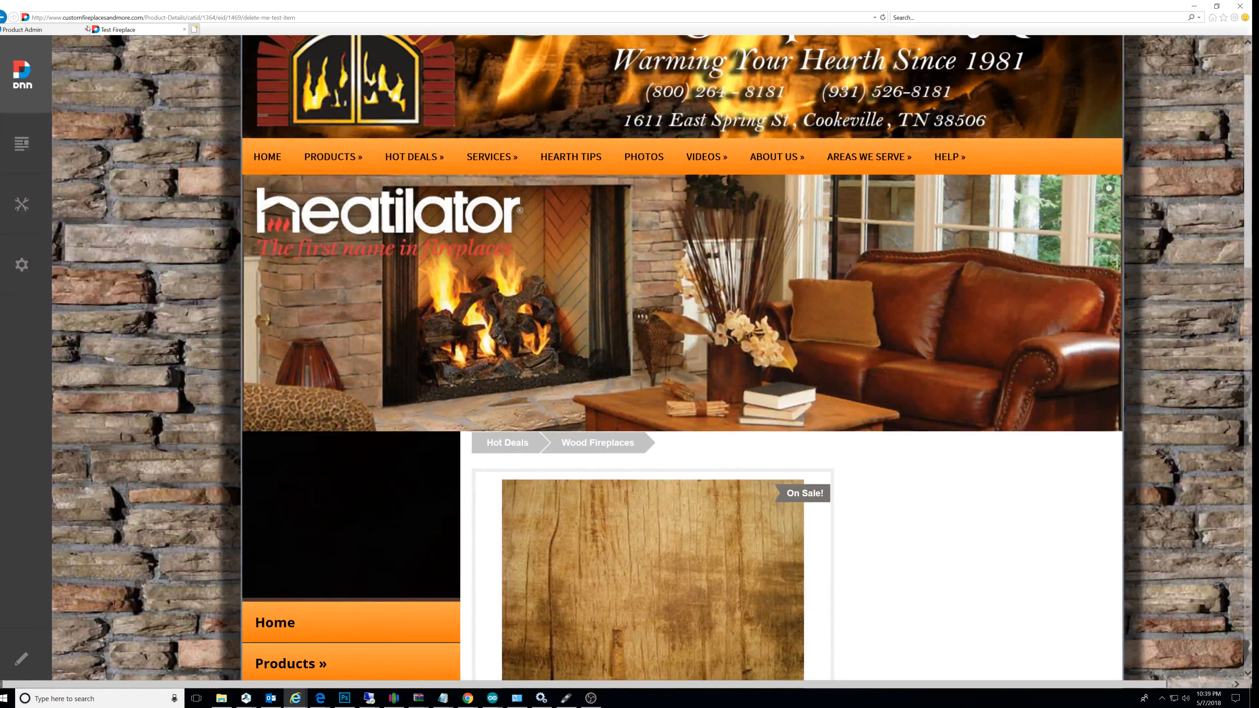
left_click(22, 29)
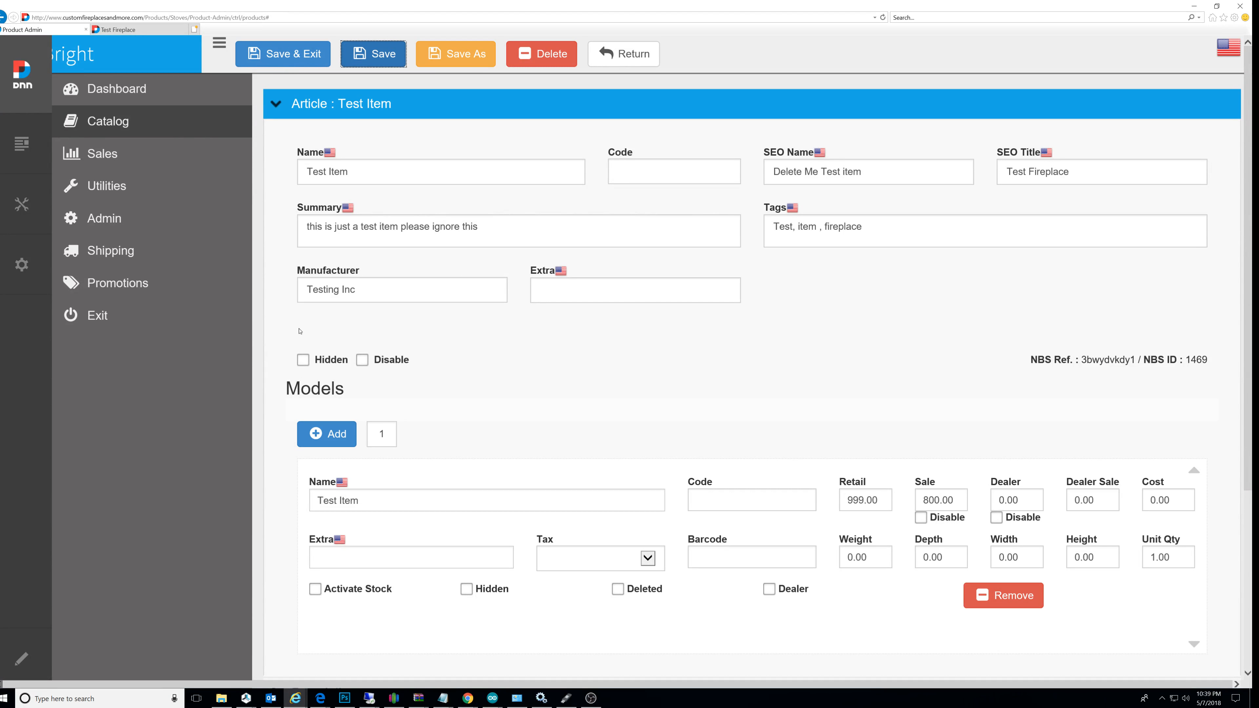
left_click(376, 58)
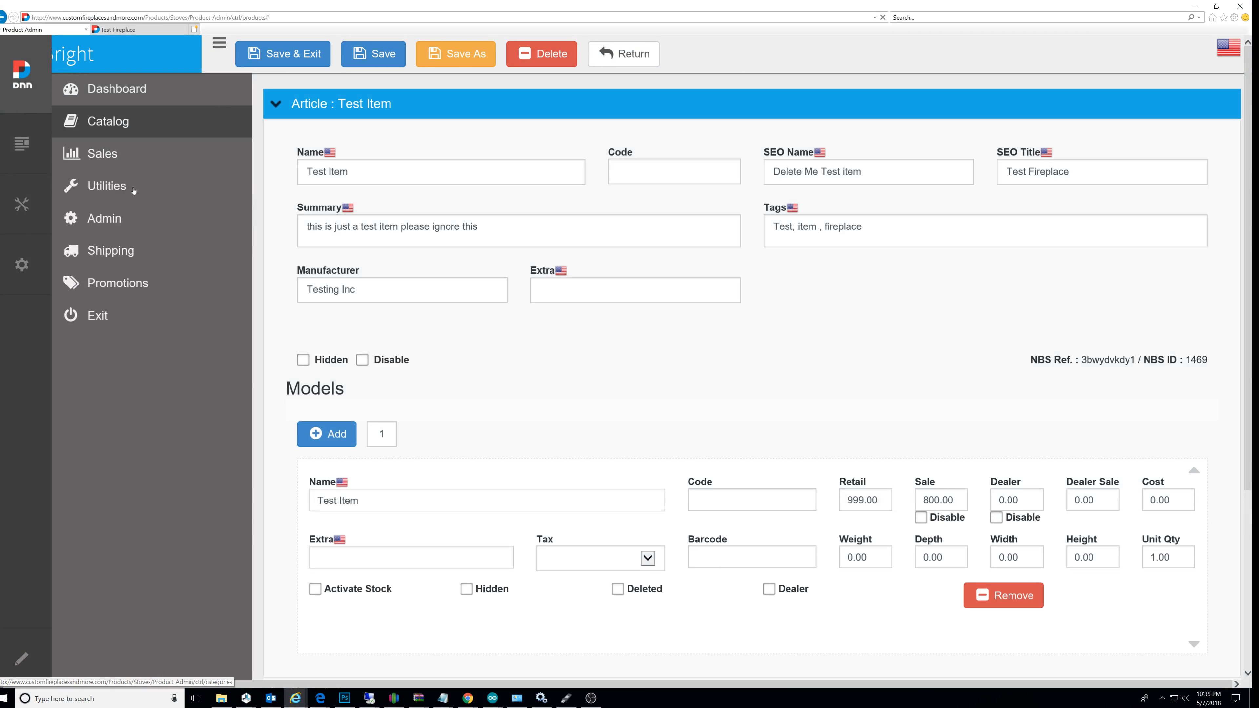
Step: Open the catalog's category list, keep the Products category not hidden, and save the categories
left_click(134, 190)
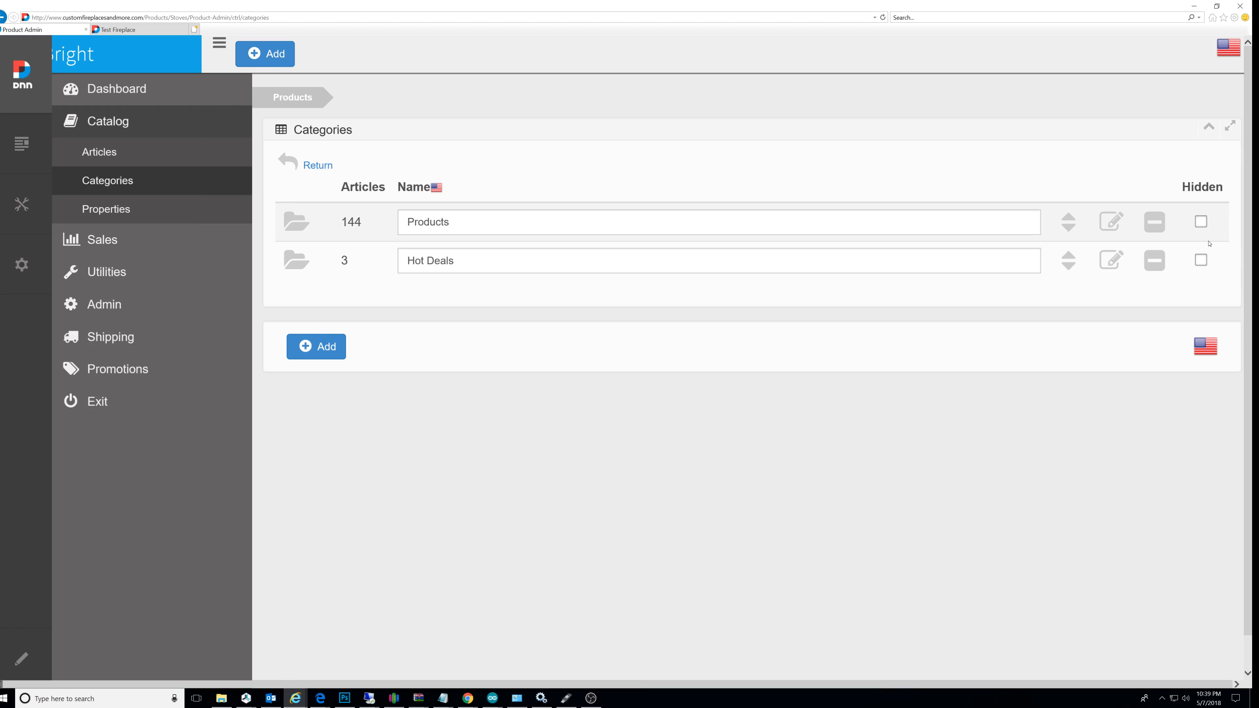
left_click(1201, 224)
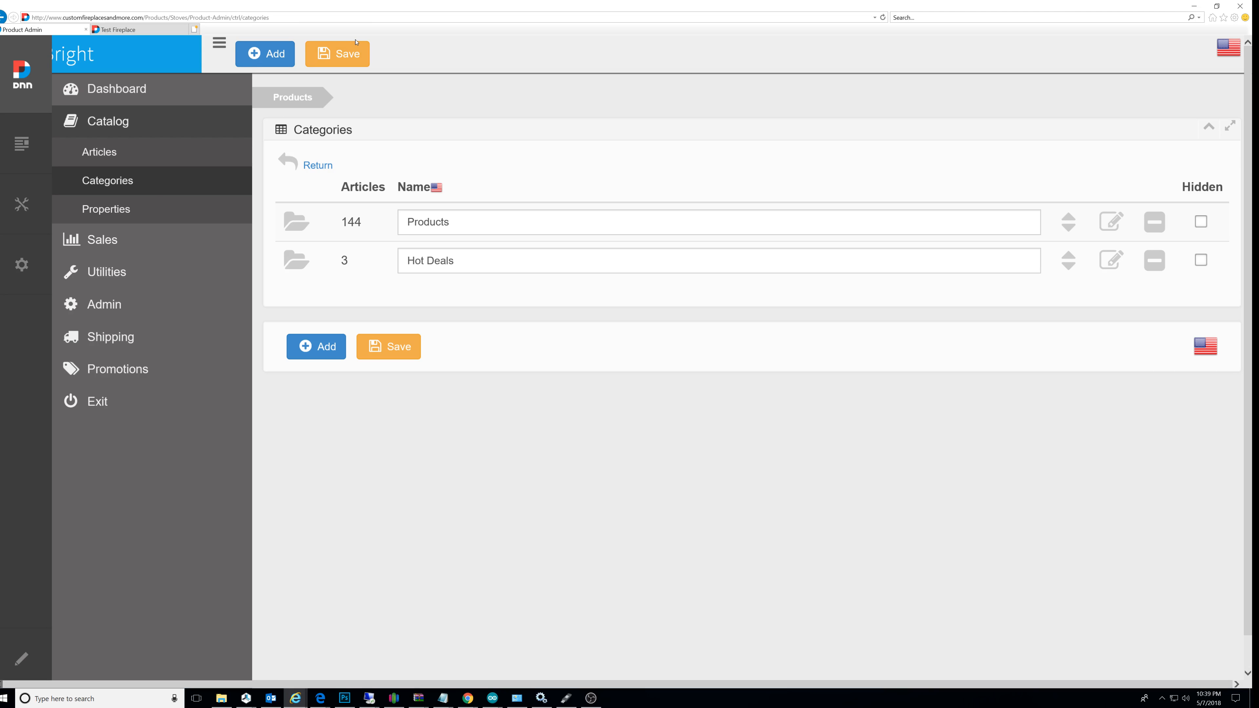
left_click(337, 54)
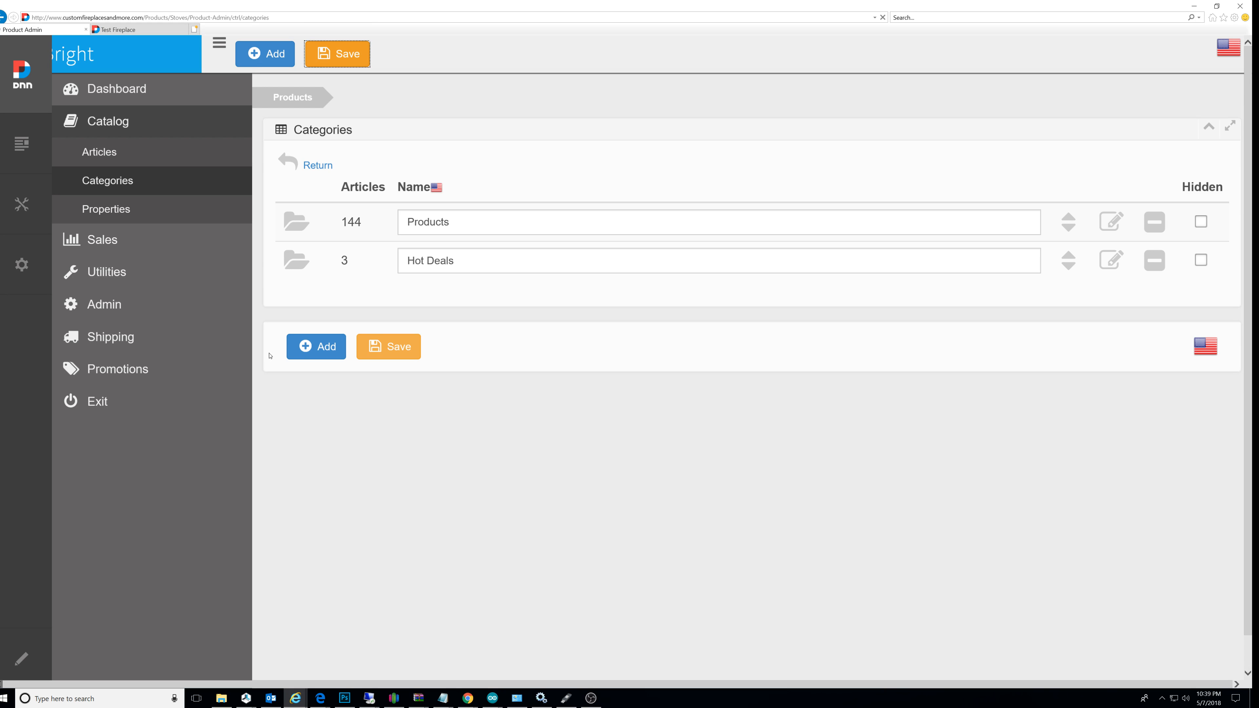